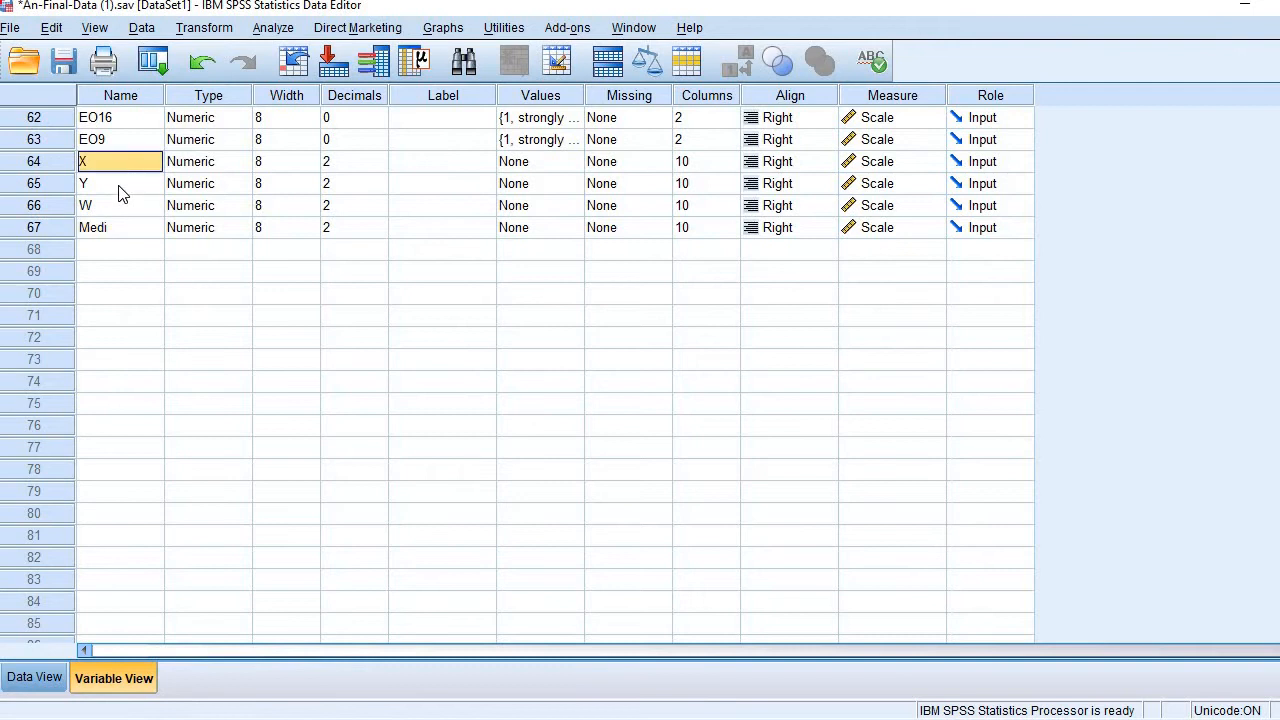
Open the PROCESS procedure from the regression analyses
left_click(117, 188)
left_click(113, 210)
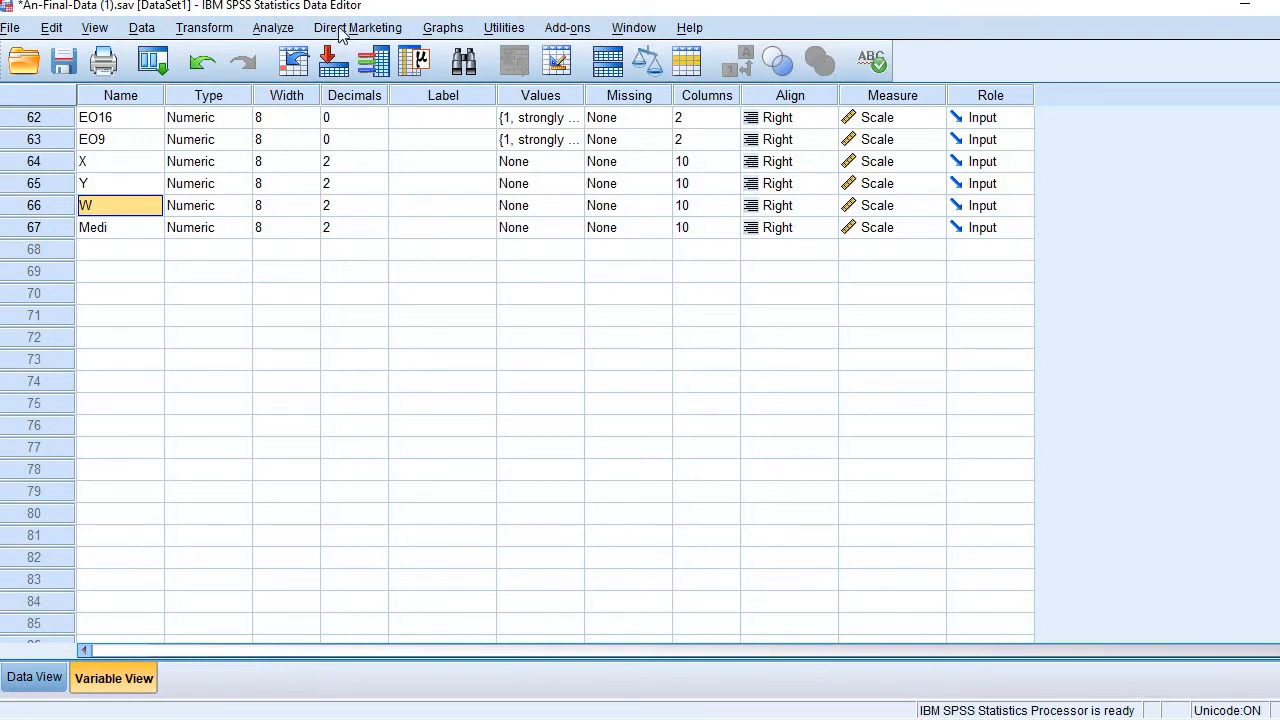
left_click(285, 35)
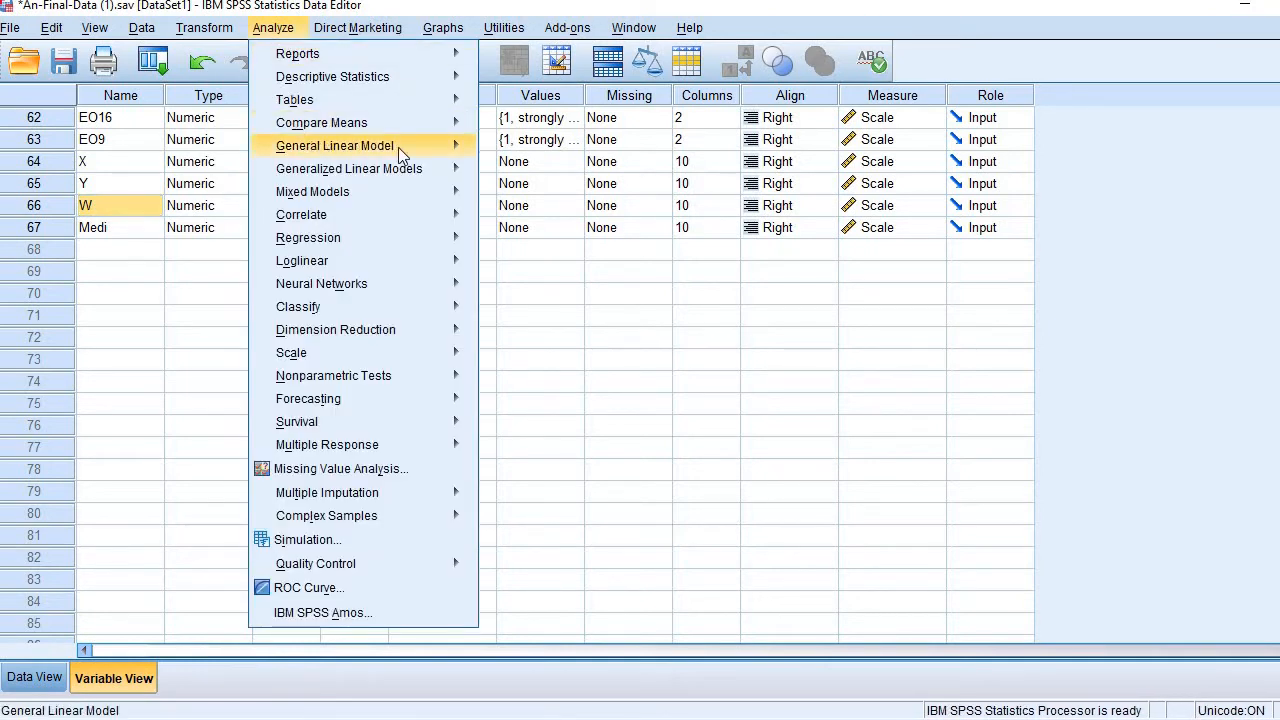
mouse_move(420, 242)
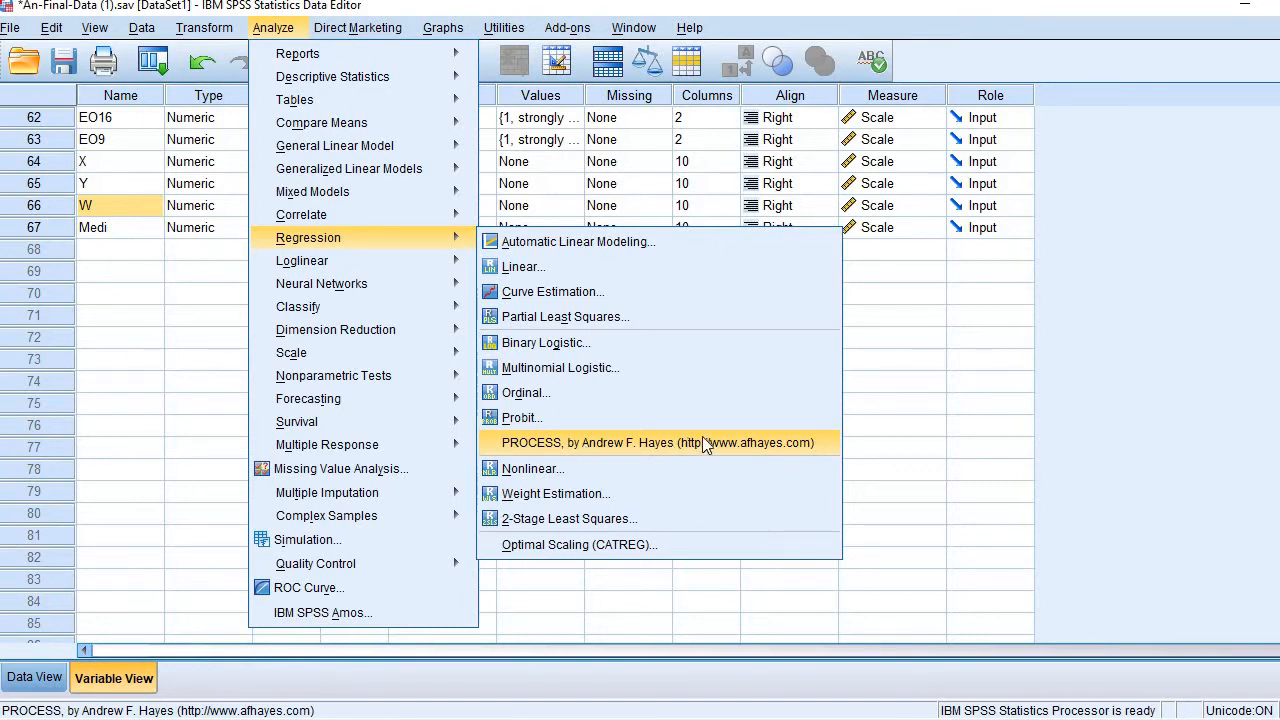
left_click(758, 448)
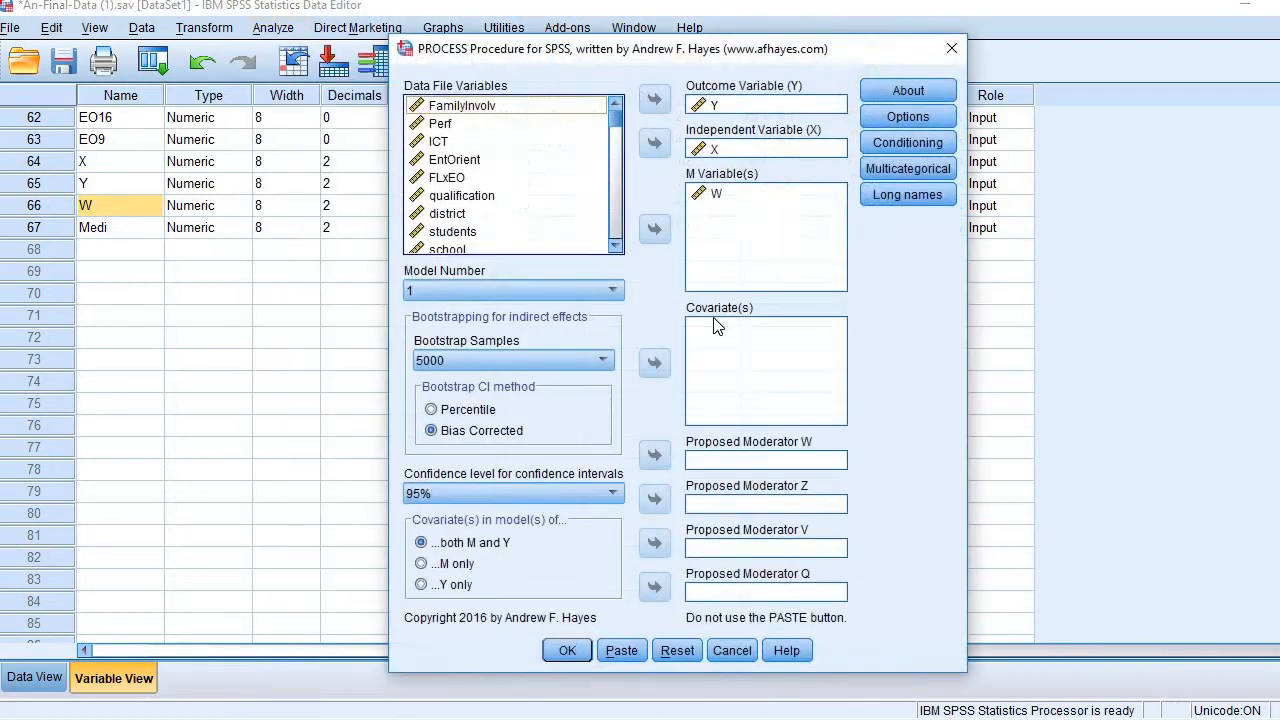
Clear Y from the outcome variable, X from the independent variable and W from the M variables
left_click(705, 108)
left_click(664, 104)
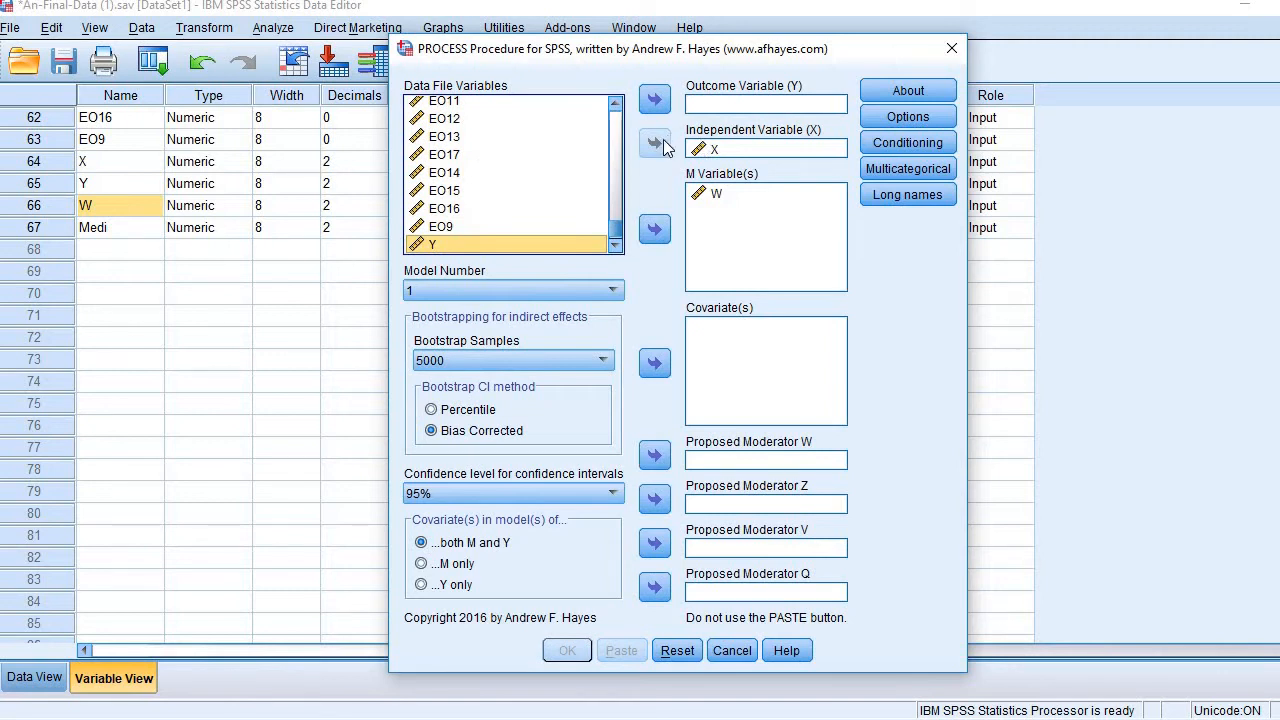
left_click(712, 150)
left_click(654, 143)
left_click(716, 193)
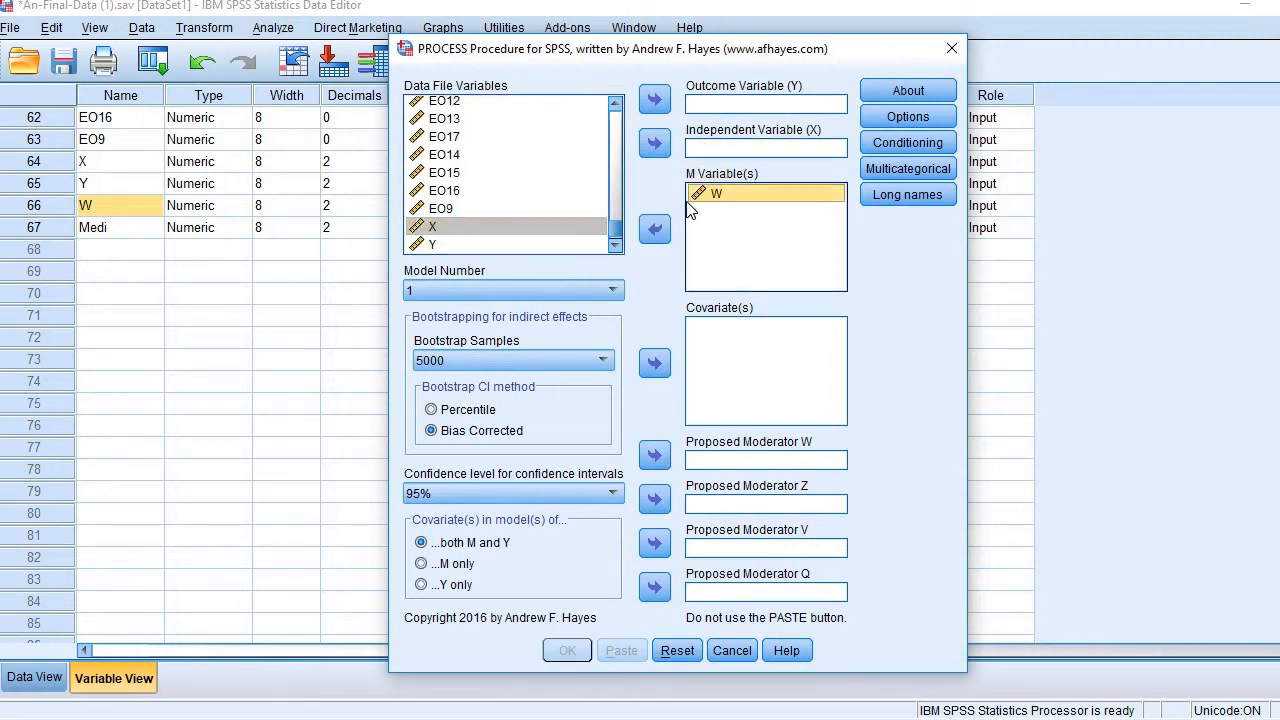
left_click(656, 230)
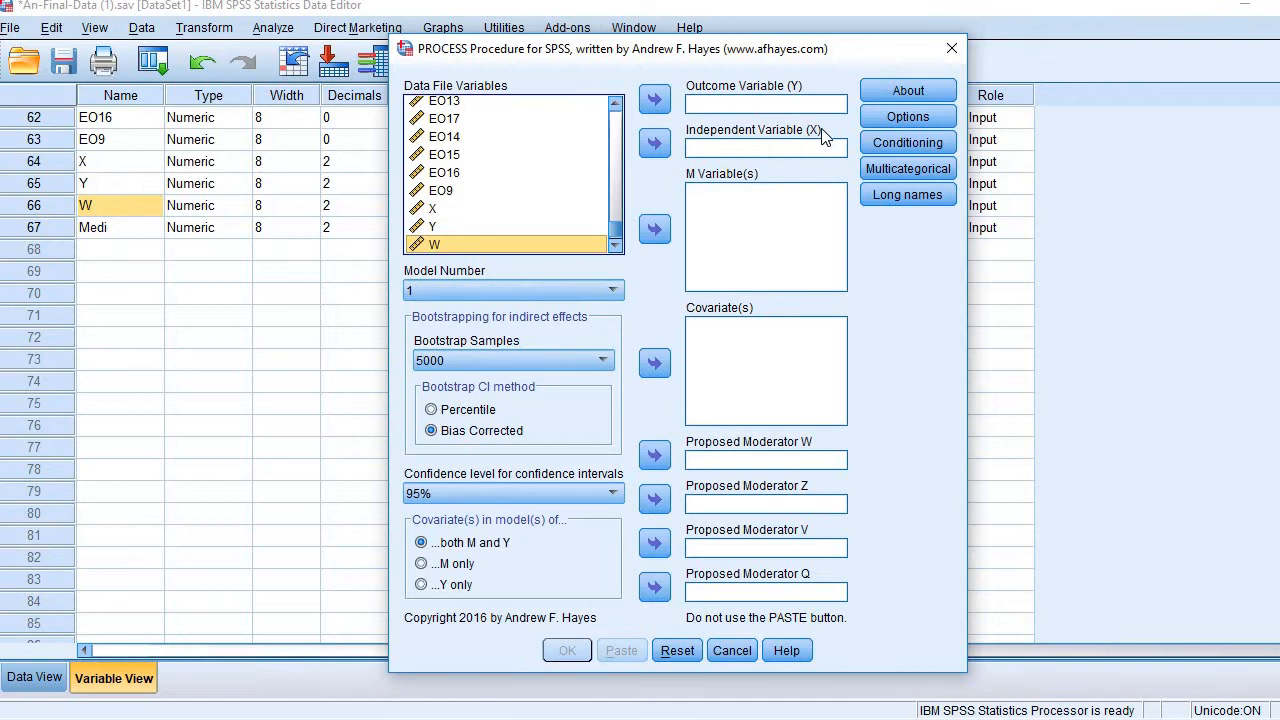
Assign Y as the outcome variable, X as the independent variable and W as the M variable
left_click(502, 227)
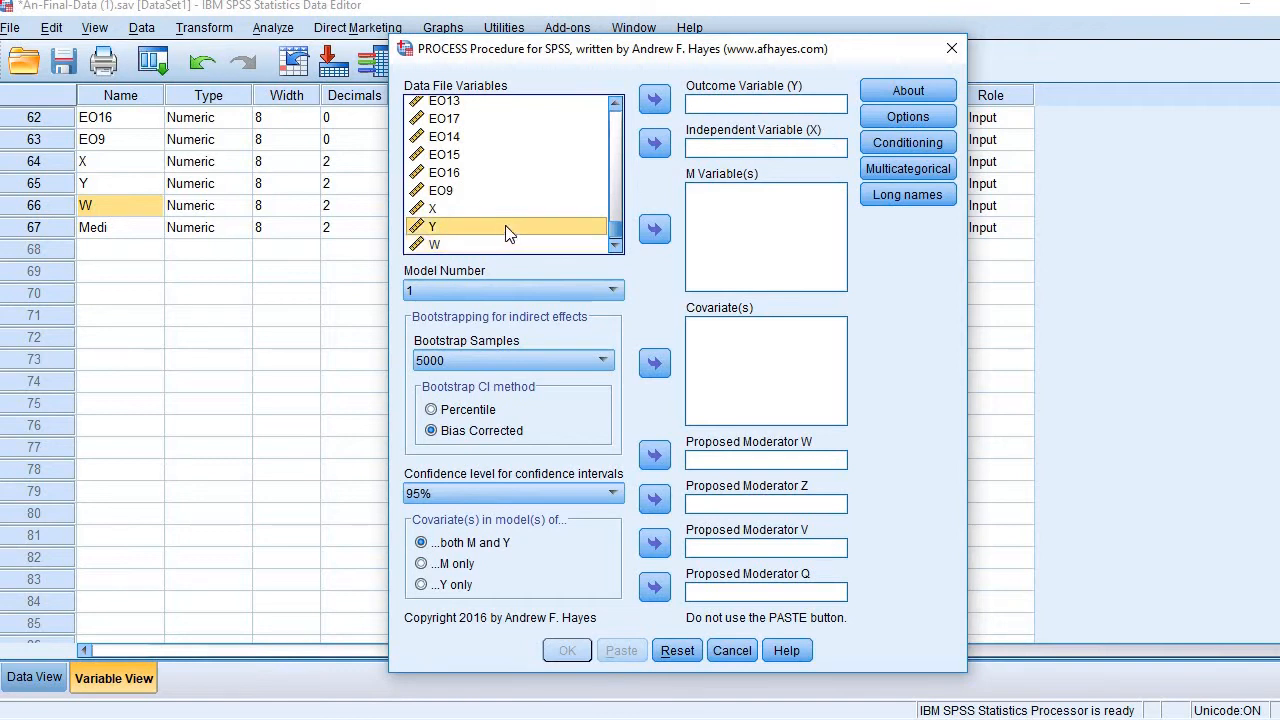
left_click(655, 99)
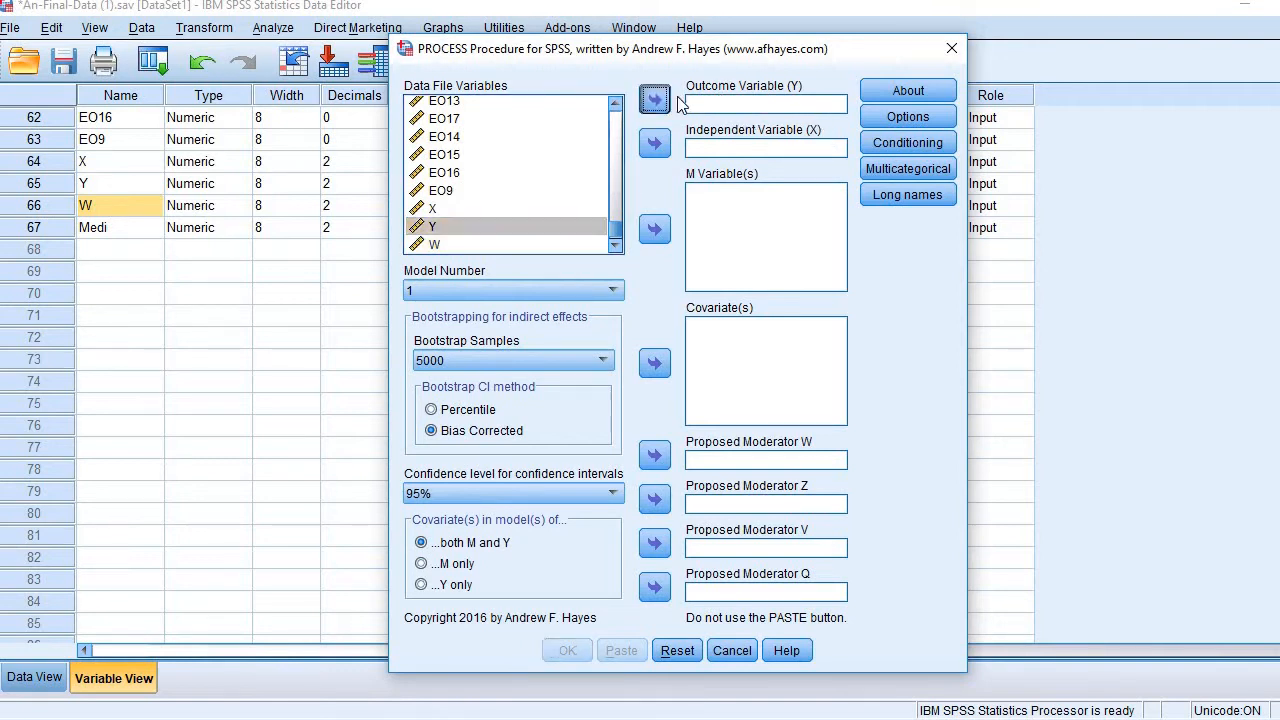
left_click(696, 148)
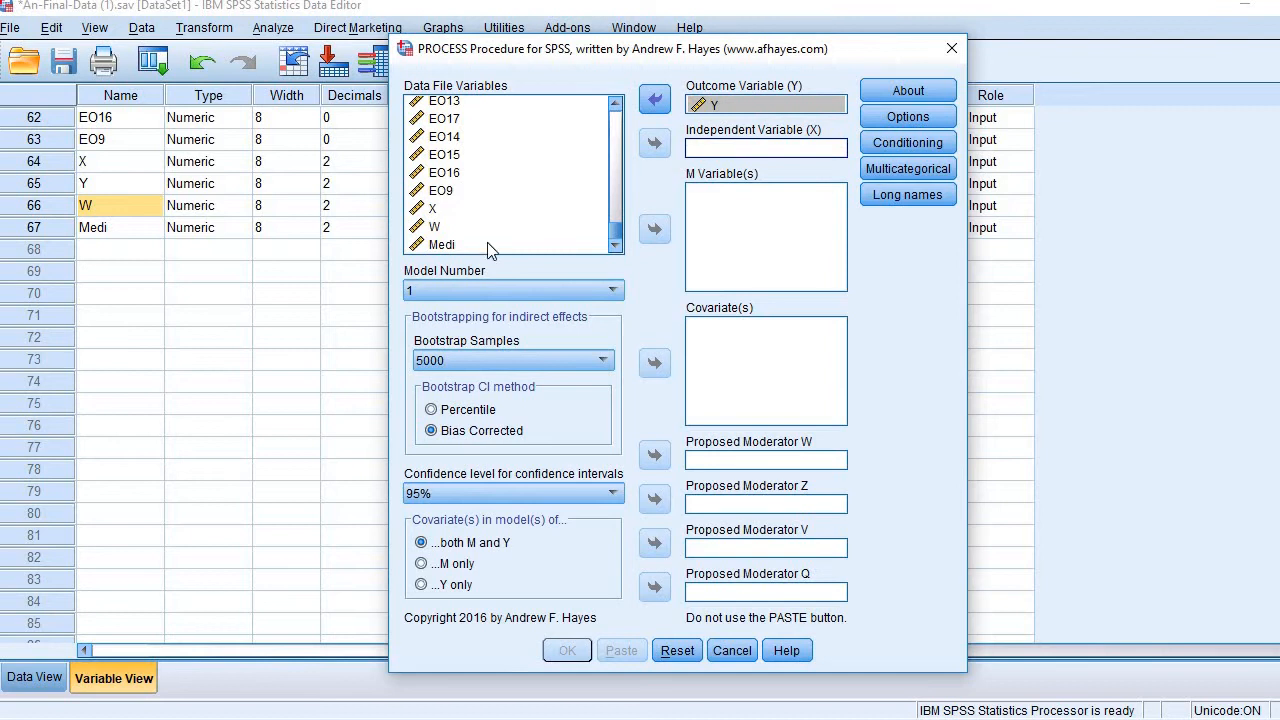
left_click(430, 210)
left_click(655, 146)
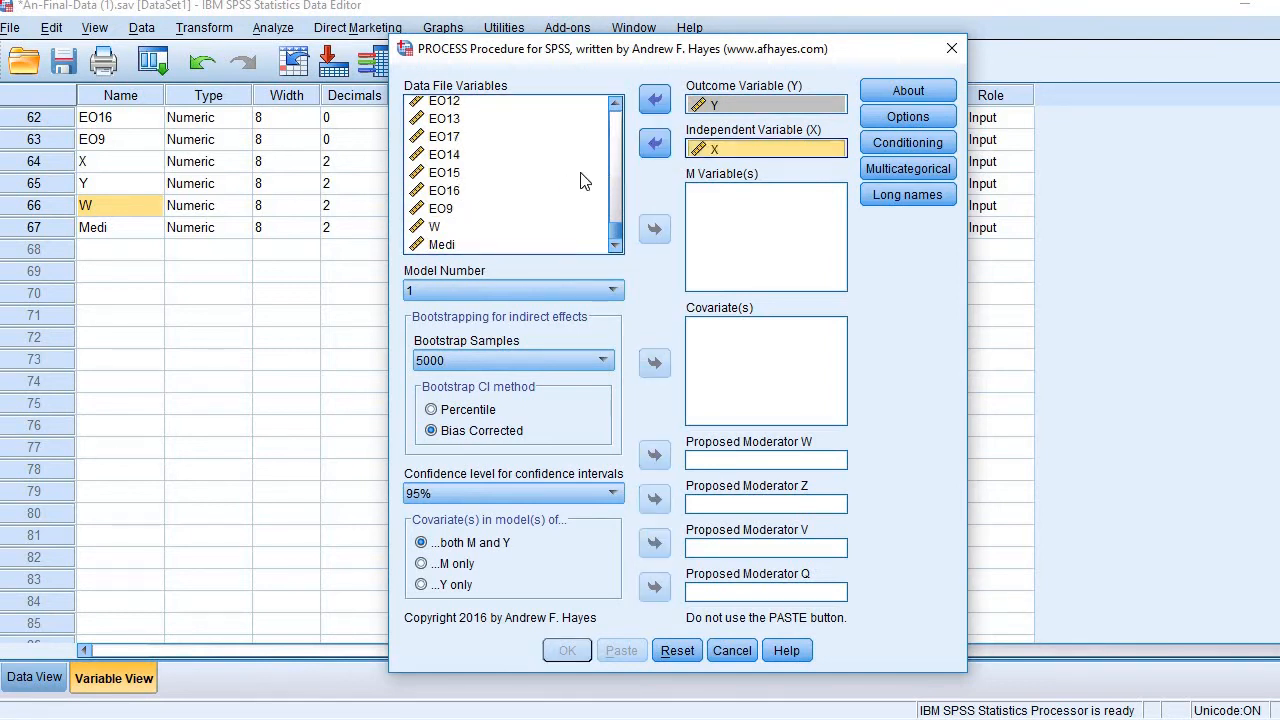
left_click(779, 185)
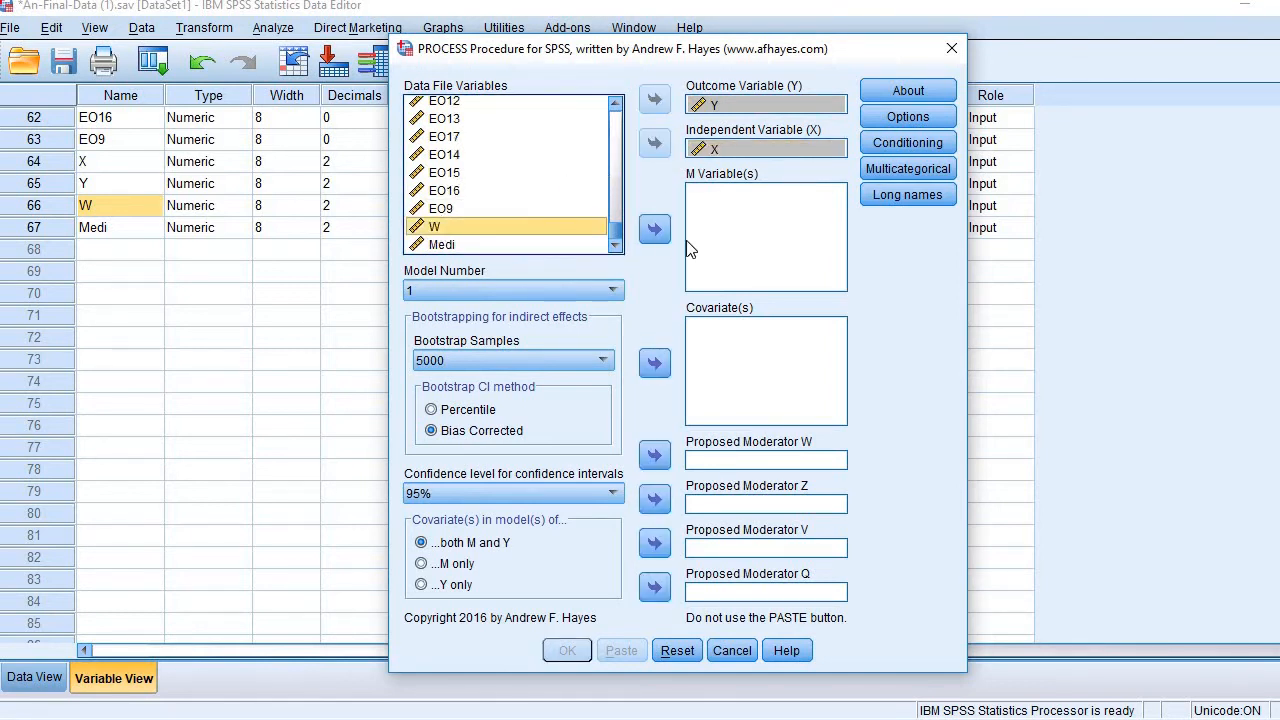
left_click(655, 229)
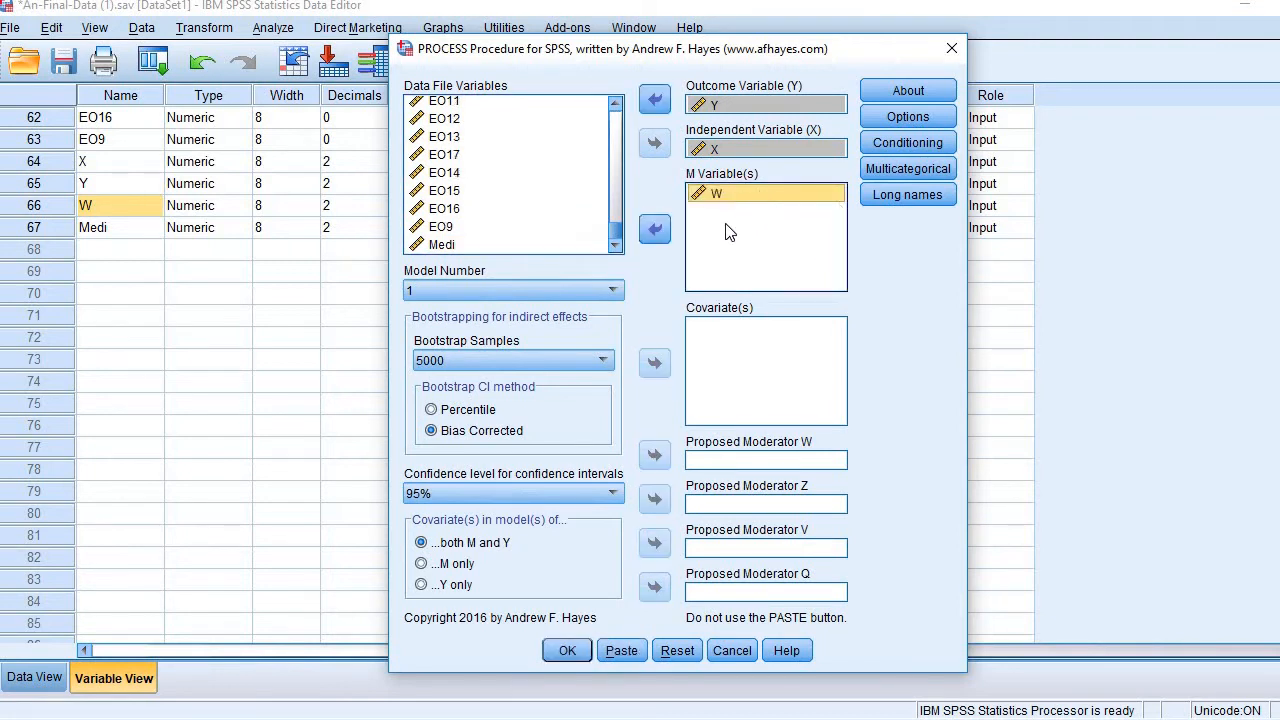
Look through the available model numbers, keeping model 1 selected
left_click(526, 289)
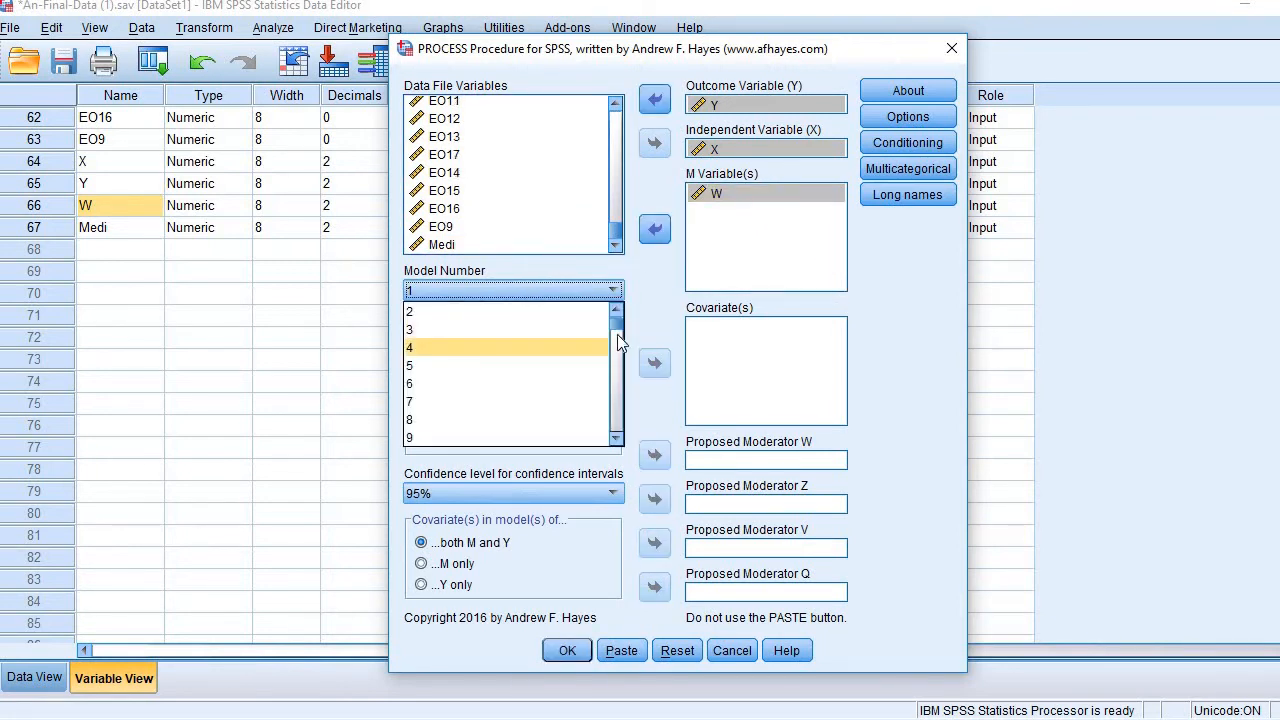
left_click_drag(615, 320, 586, 326)
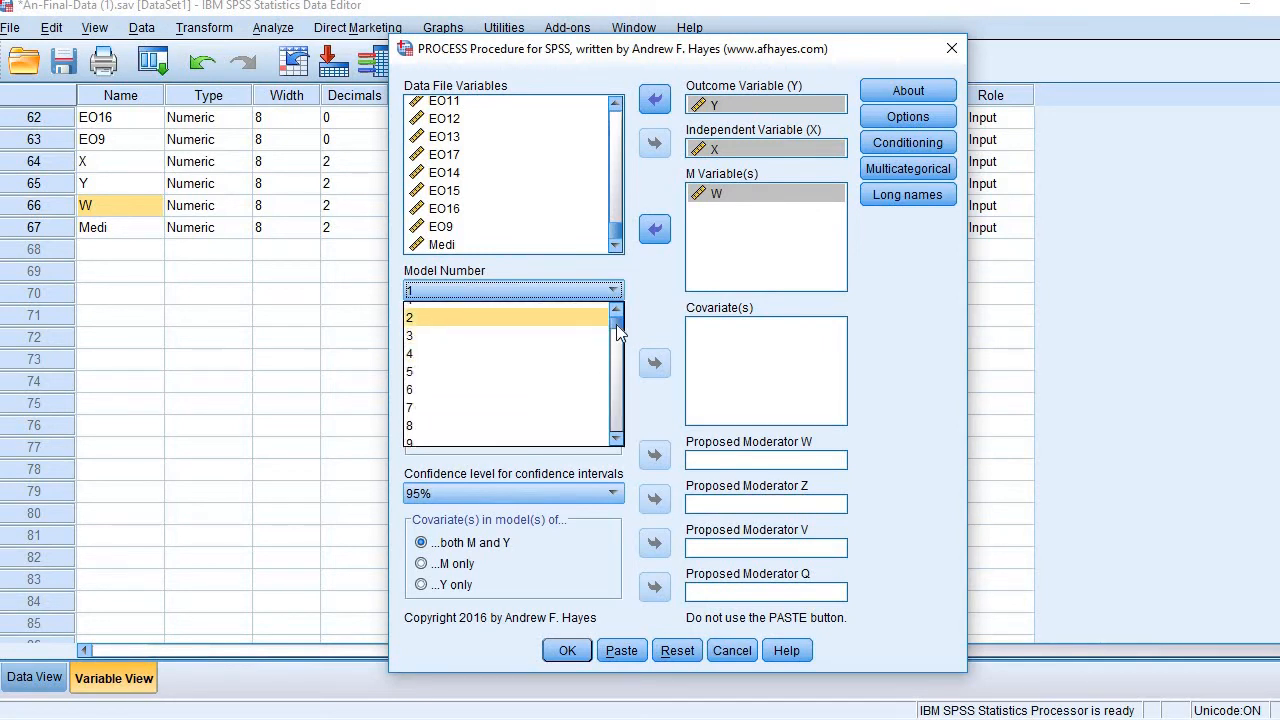
left_click(616, 309)
left_click(583, 300)
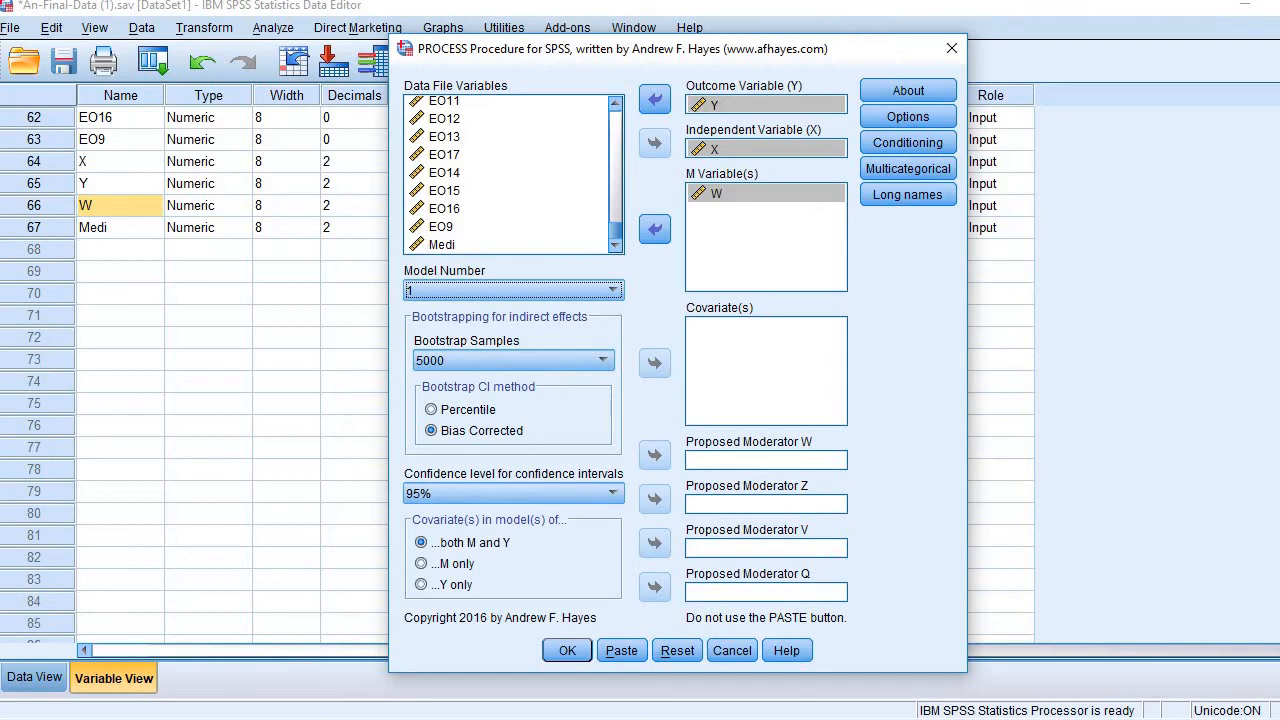
Switch to templates.pdf in Adobe Reader, examine the model diagrams from Model 1 through page 6, and return to the SPSS PROCESS dialog
key("alt+Tab")
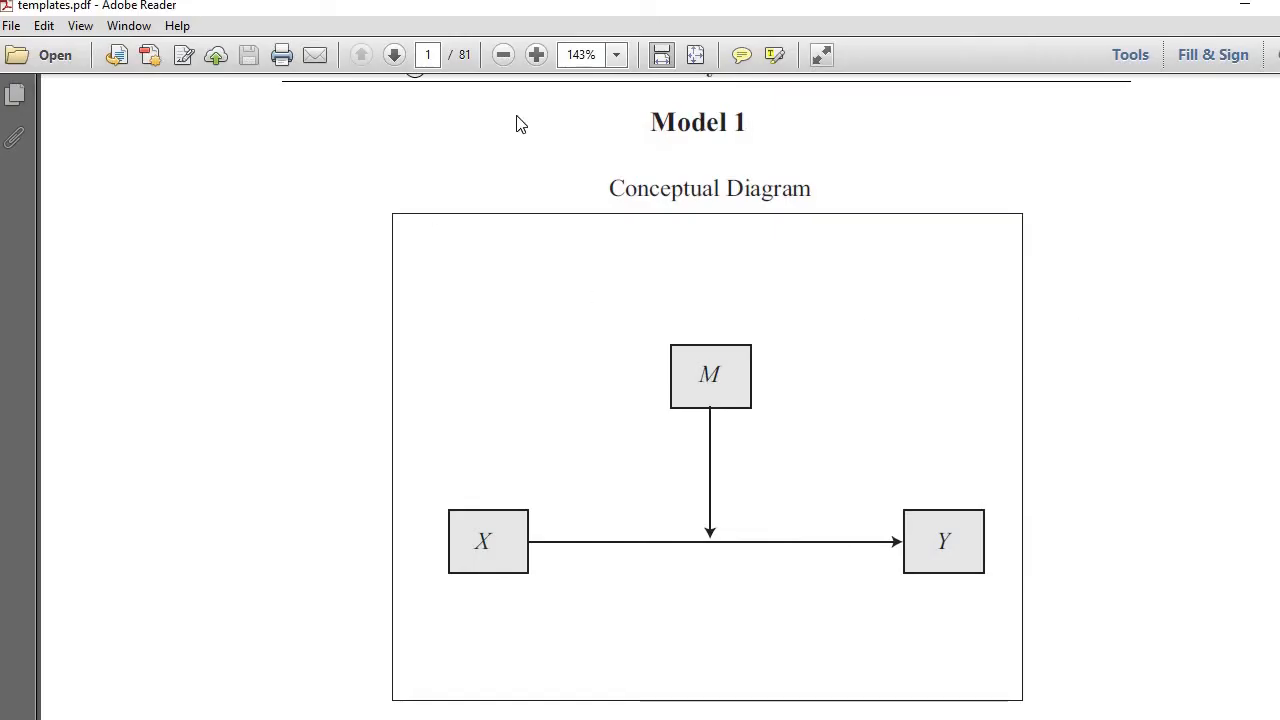
scroll(1148, 201, "up", 5)
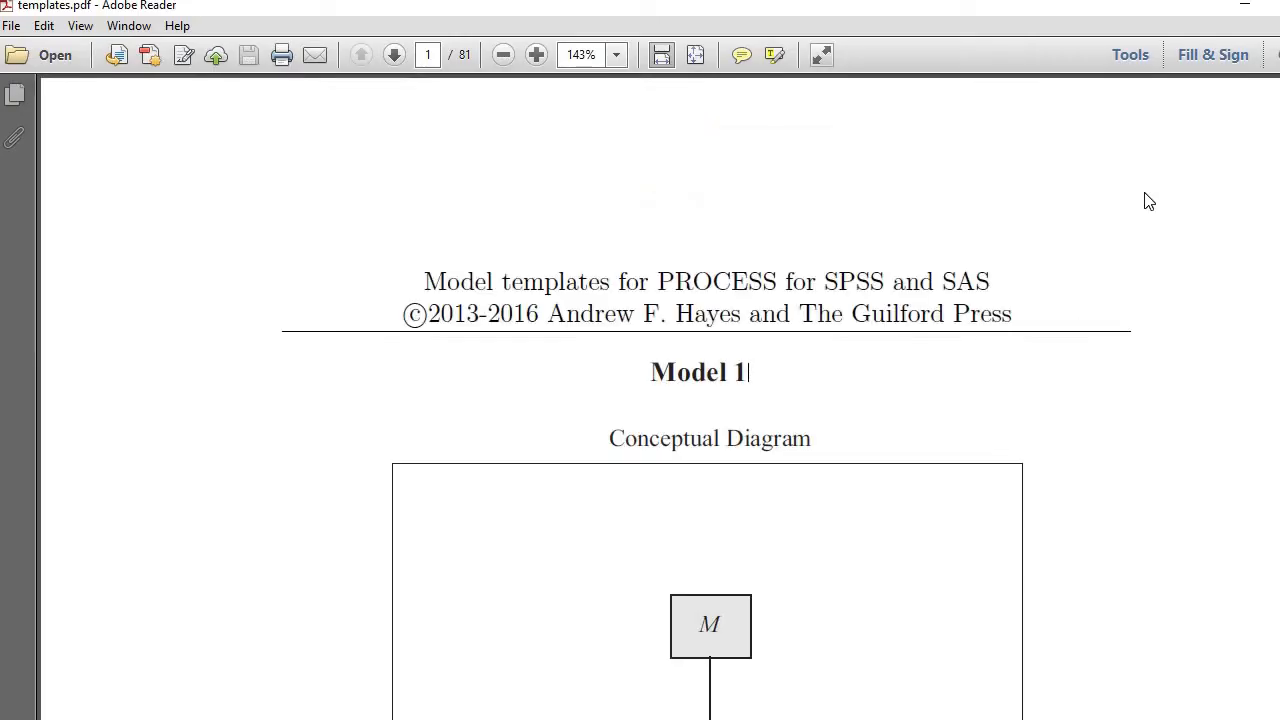
scroll(1149, 200, "down", 10)
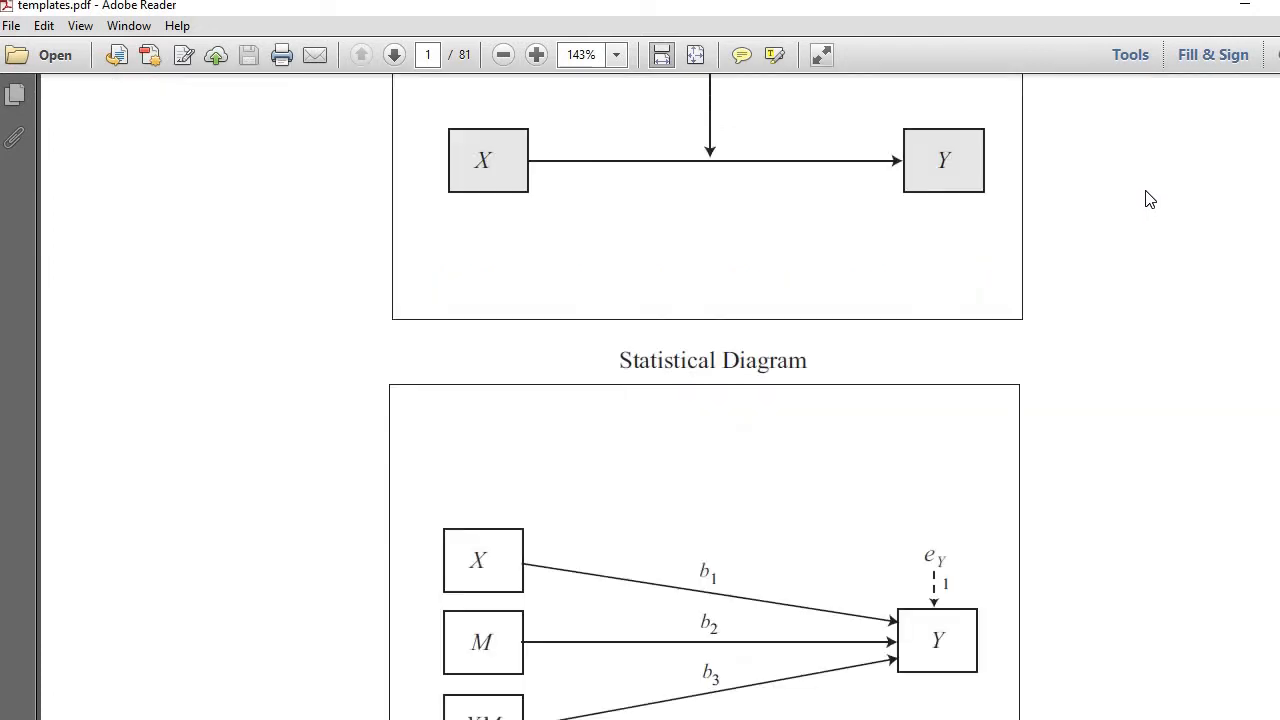
scroll(1148, 200, "down", 10)
scroll(1147, 198, "up", 20)
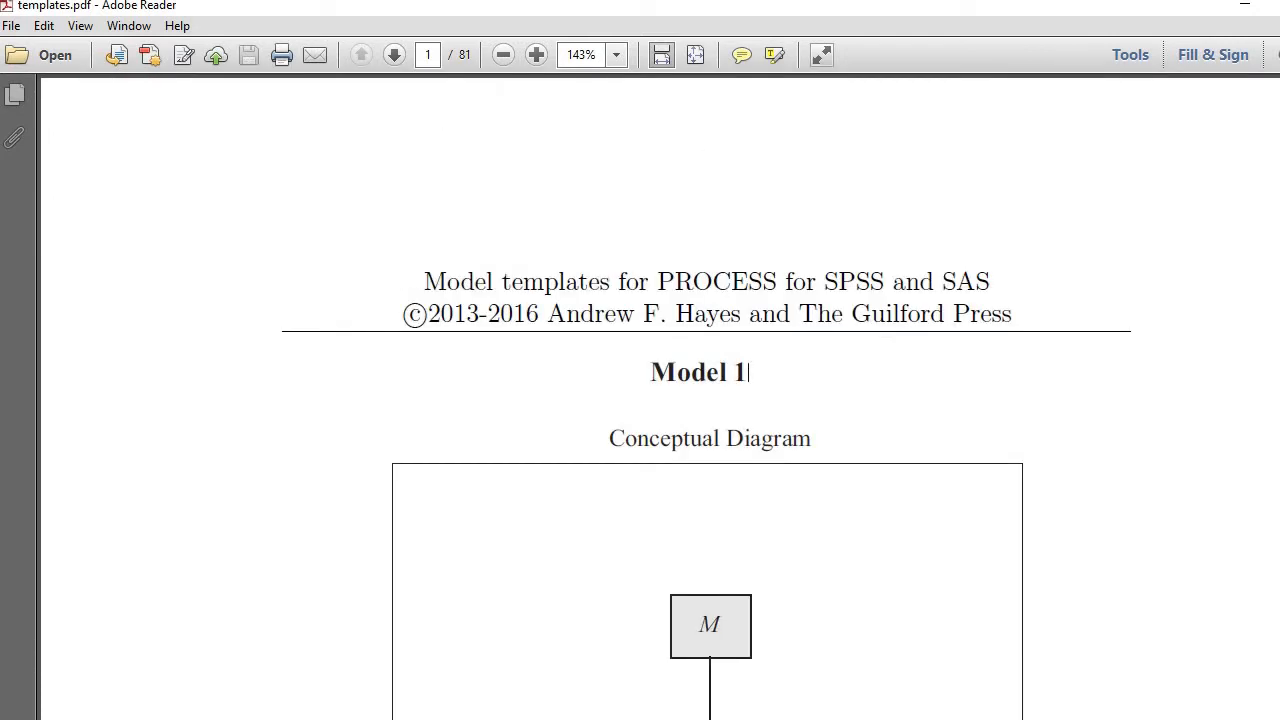
scroll(631, 279, "down", 5)
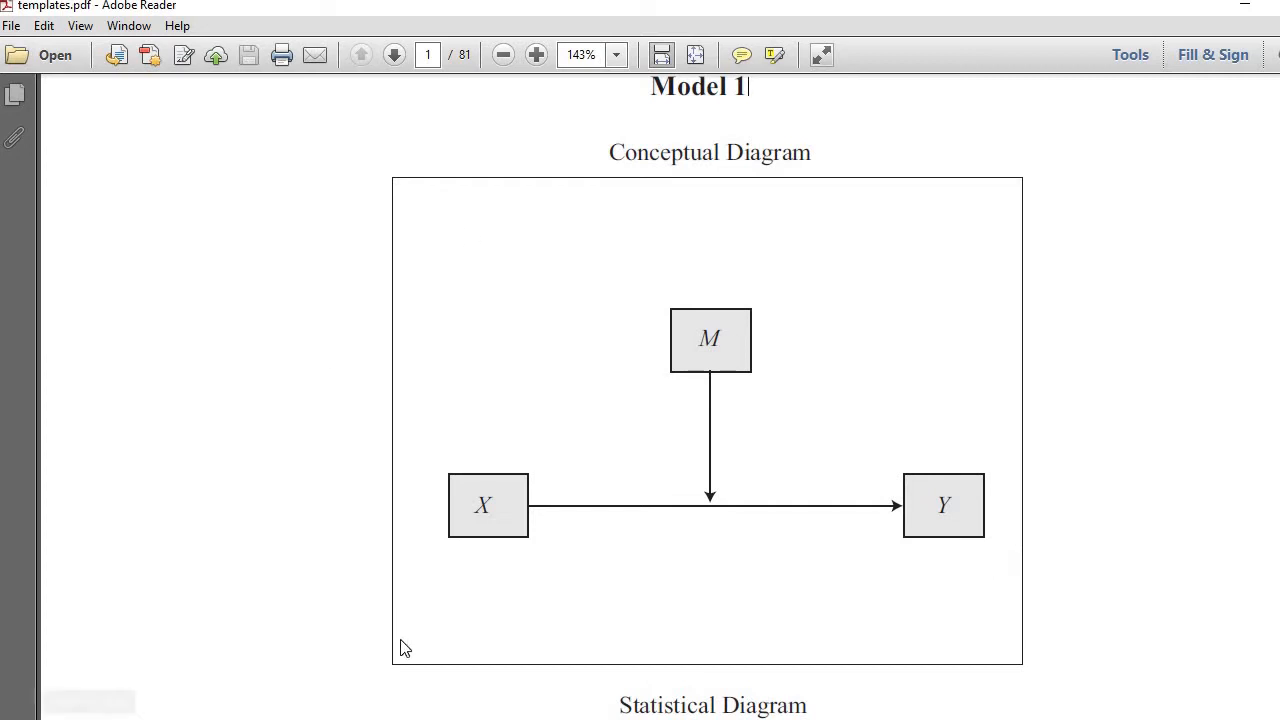
scroll(660, 400, "down", 20)
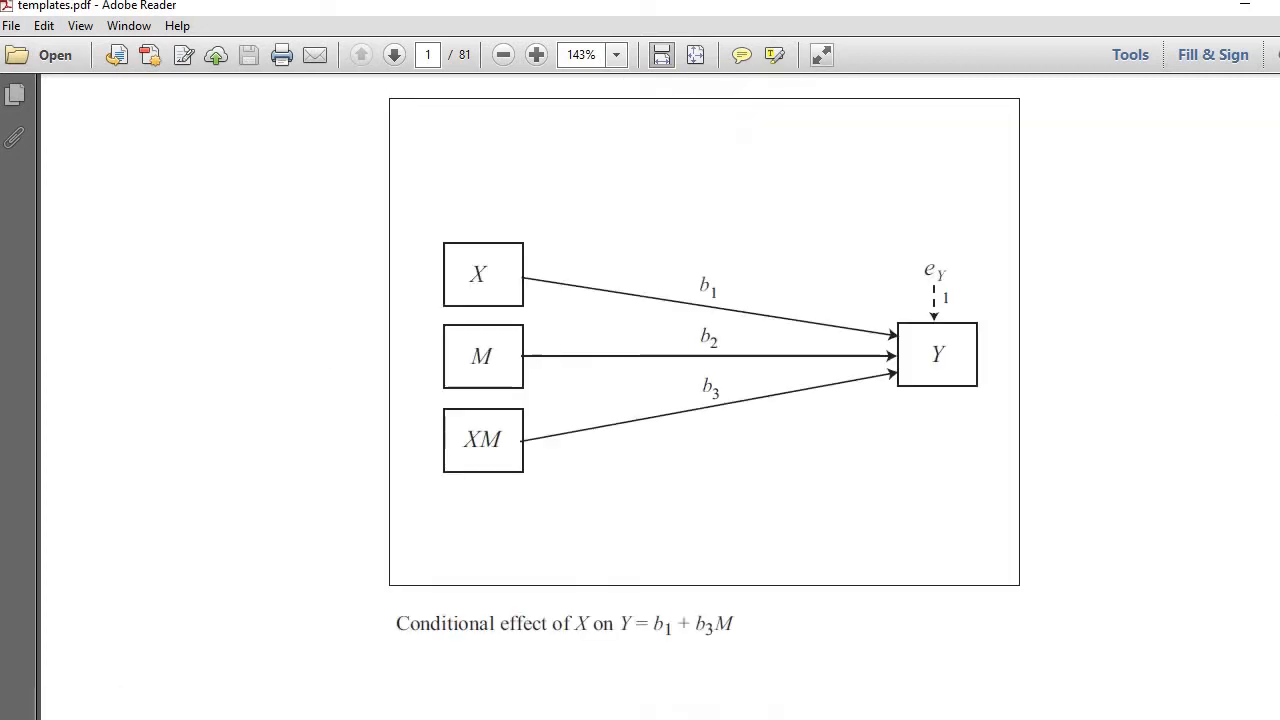
scroll(660, 400, "down", 10)
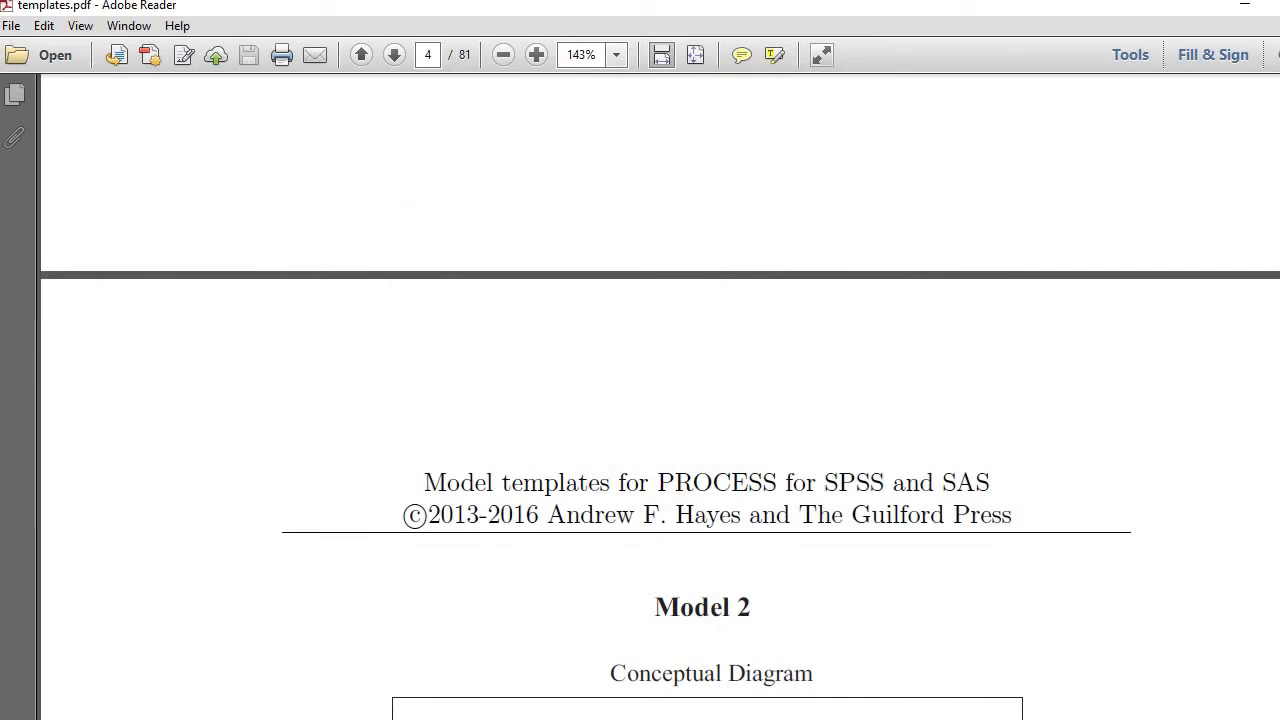
scroll(660, 400, "down", 10)
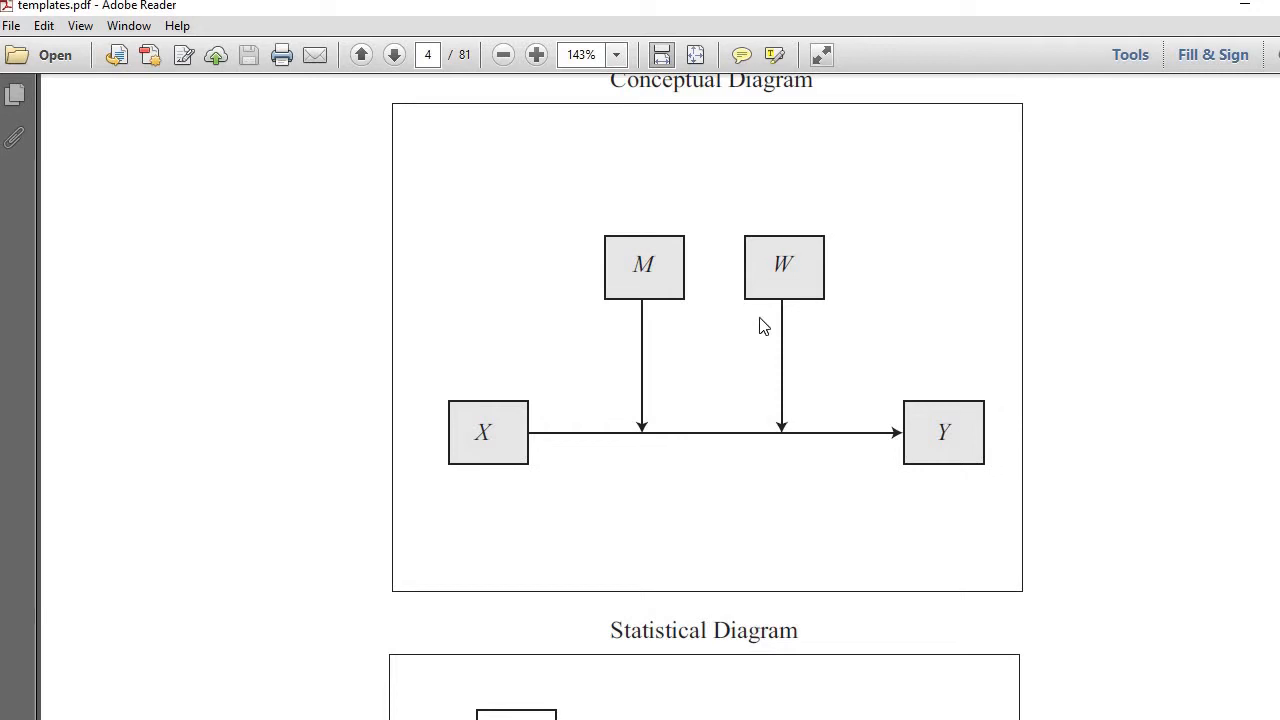
scroll(920, 320, "down", 15)
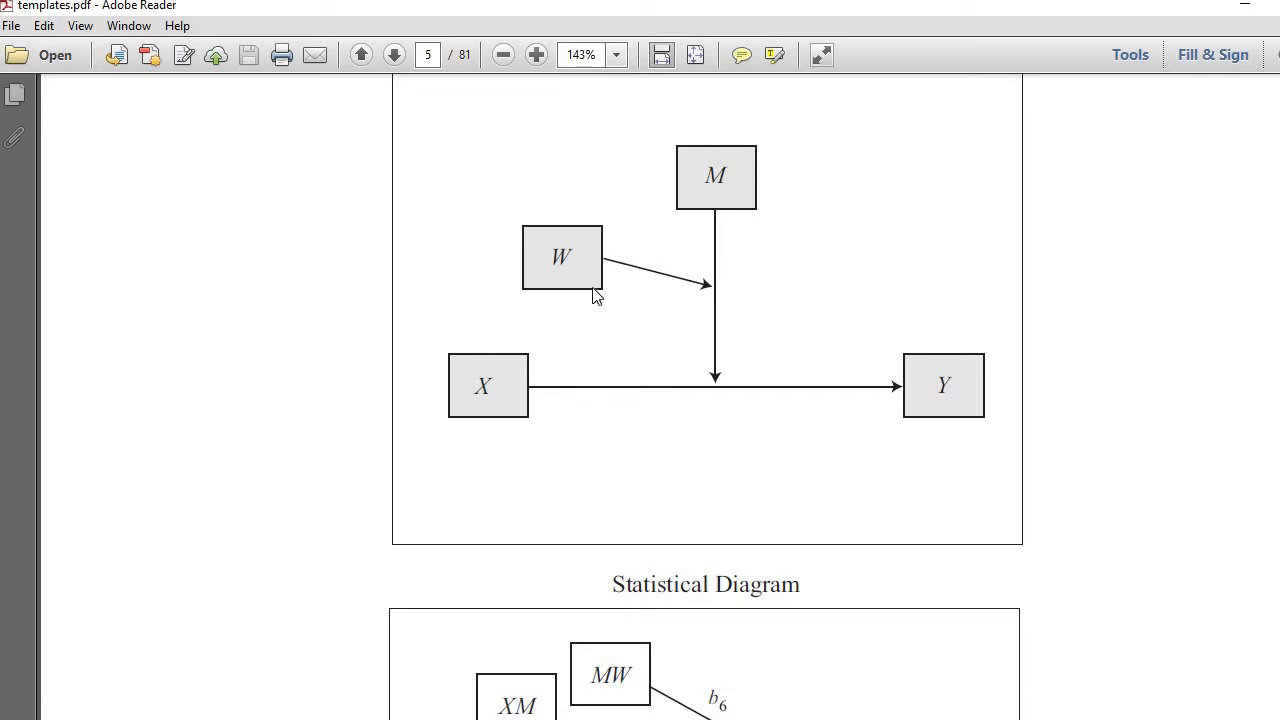
scroll(707, 396, "down", 15)
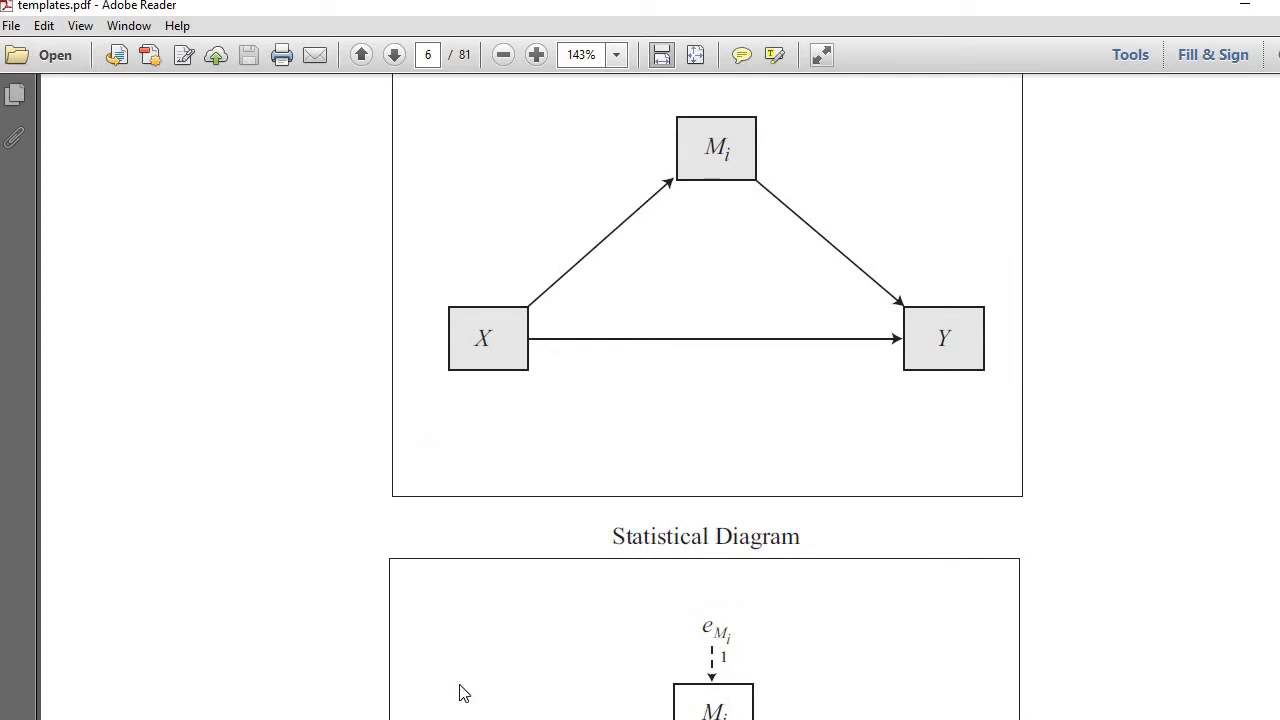
mouse_move(358, 697)
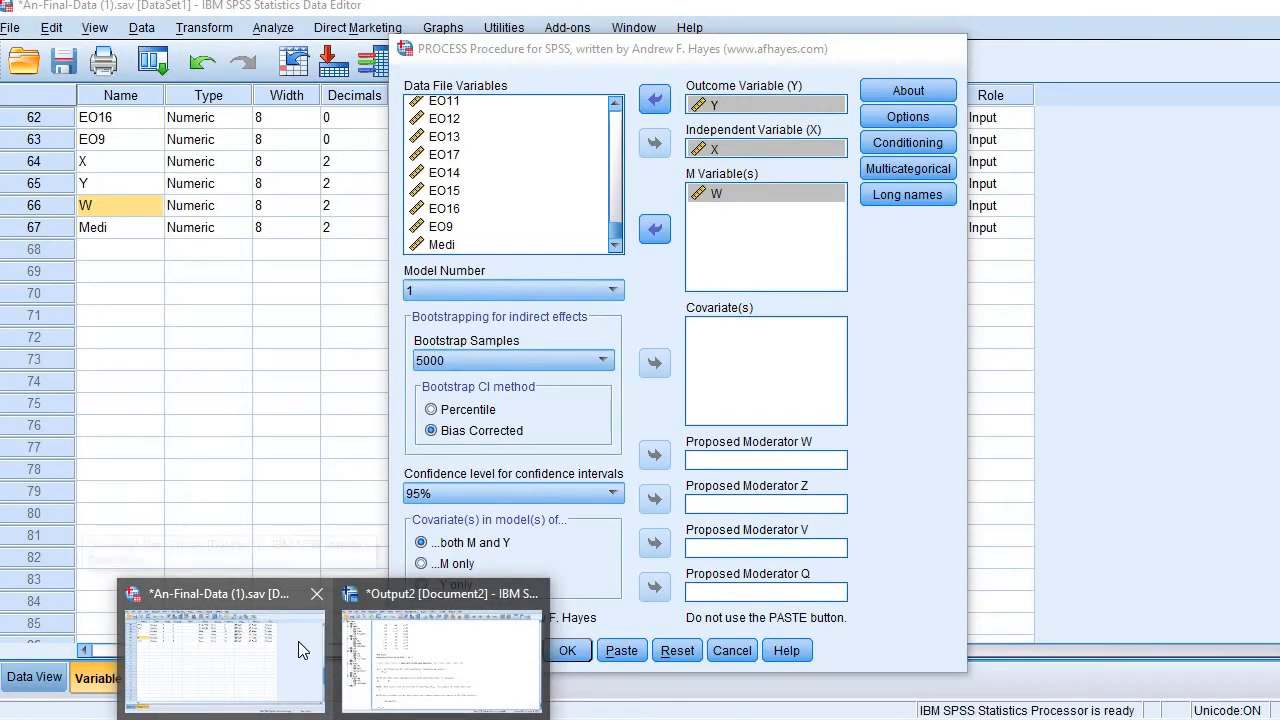
left_click(298, 641)
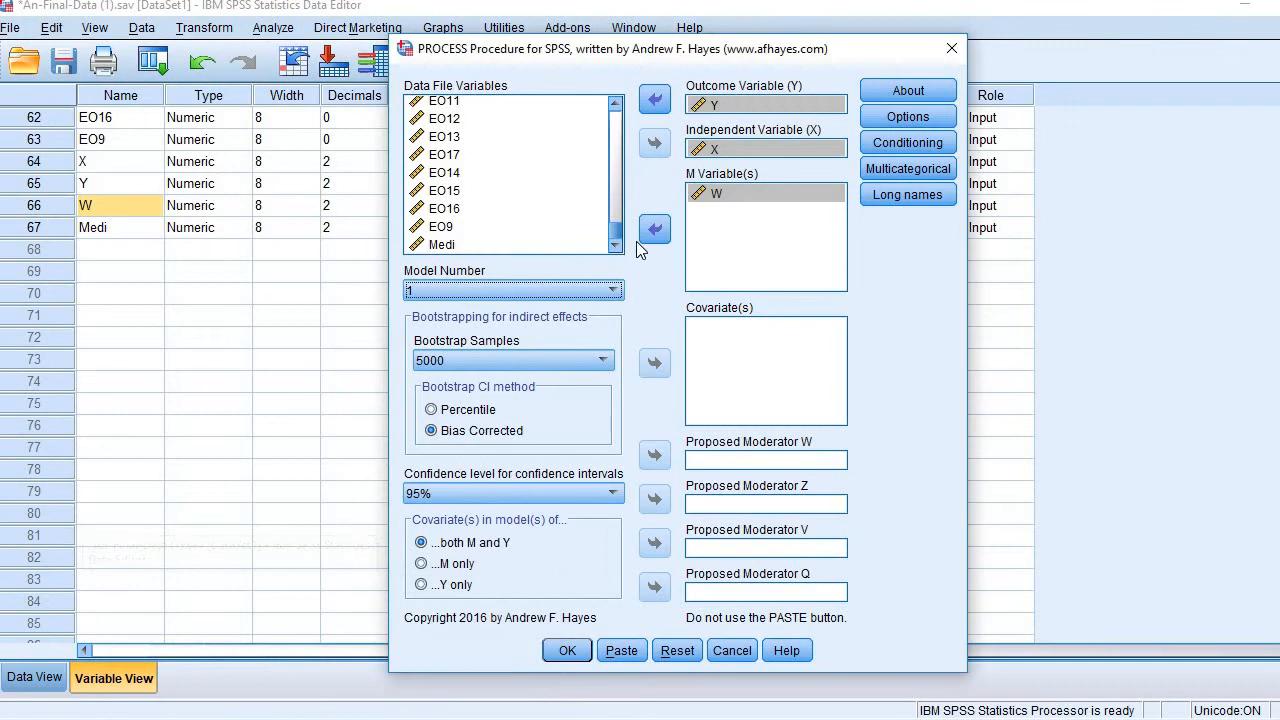
Try model number 4 and set the model number back to 1
left_click(527, 287)
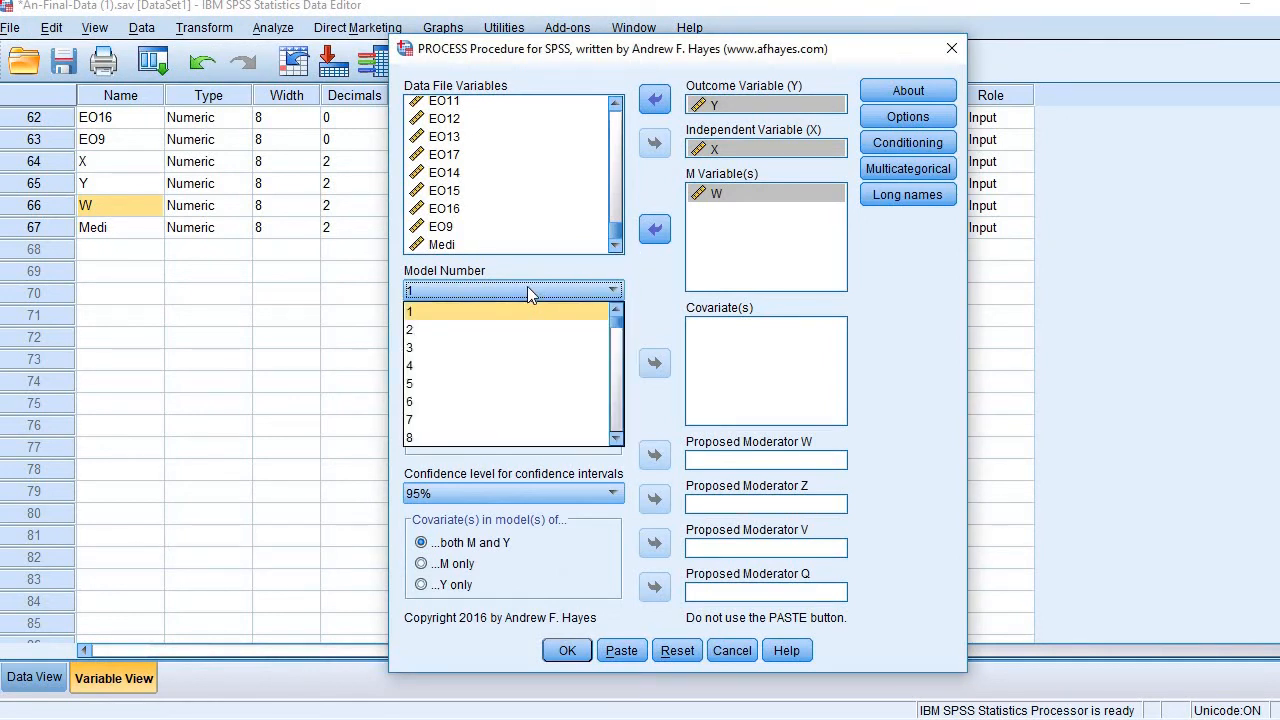
left_click(491, 366)
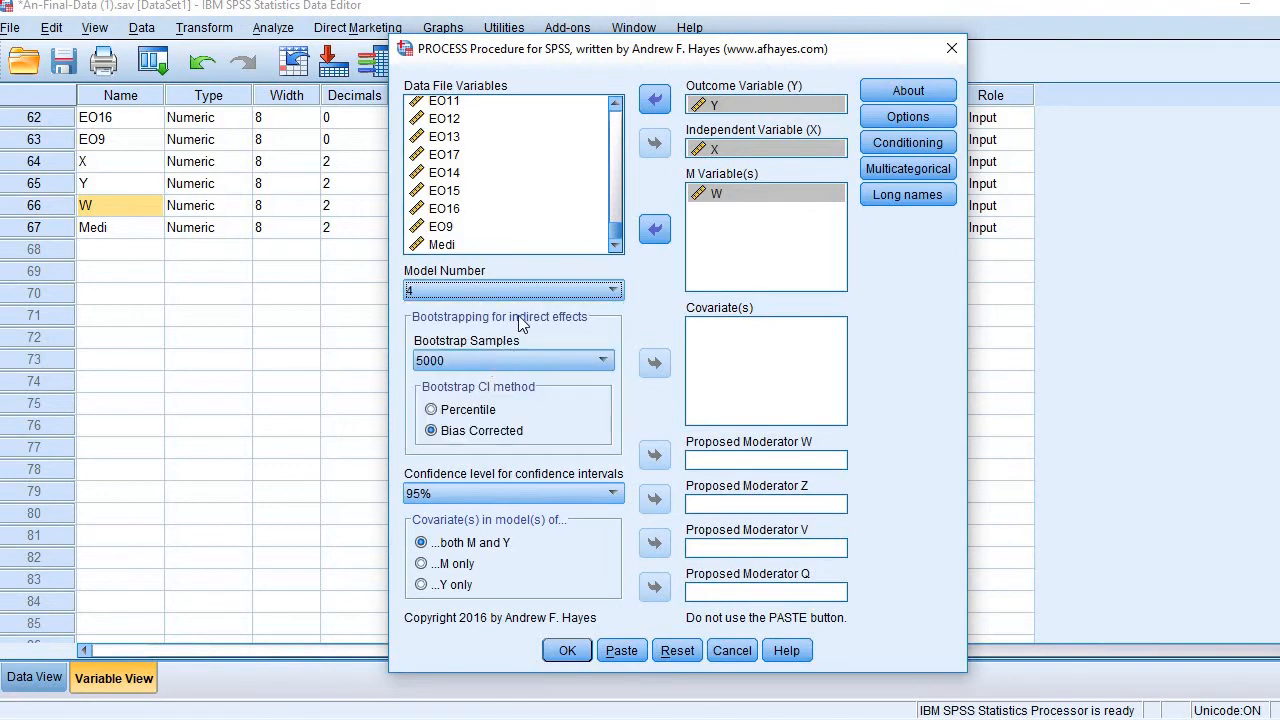
left_click(540, 290)
left_click(512, 312)
Set the number of bootstrap samples to 1000
left_click(529, 361)
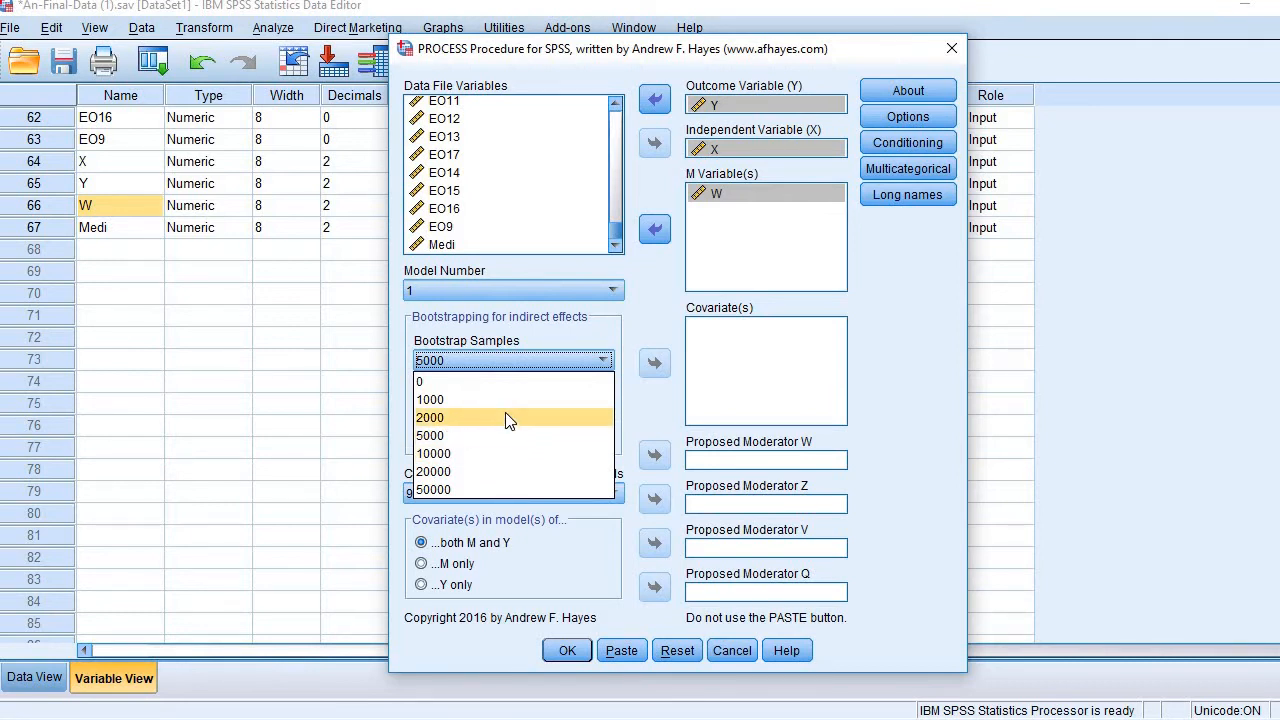
left_click(510, 404)
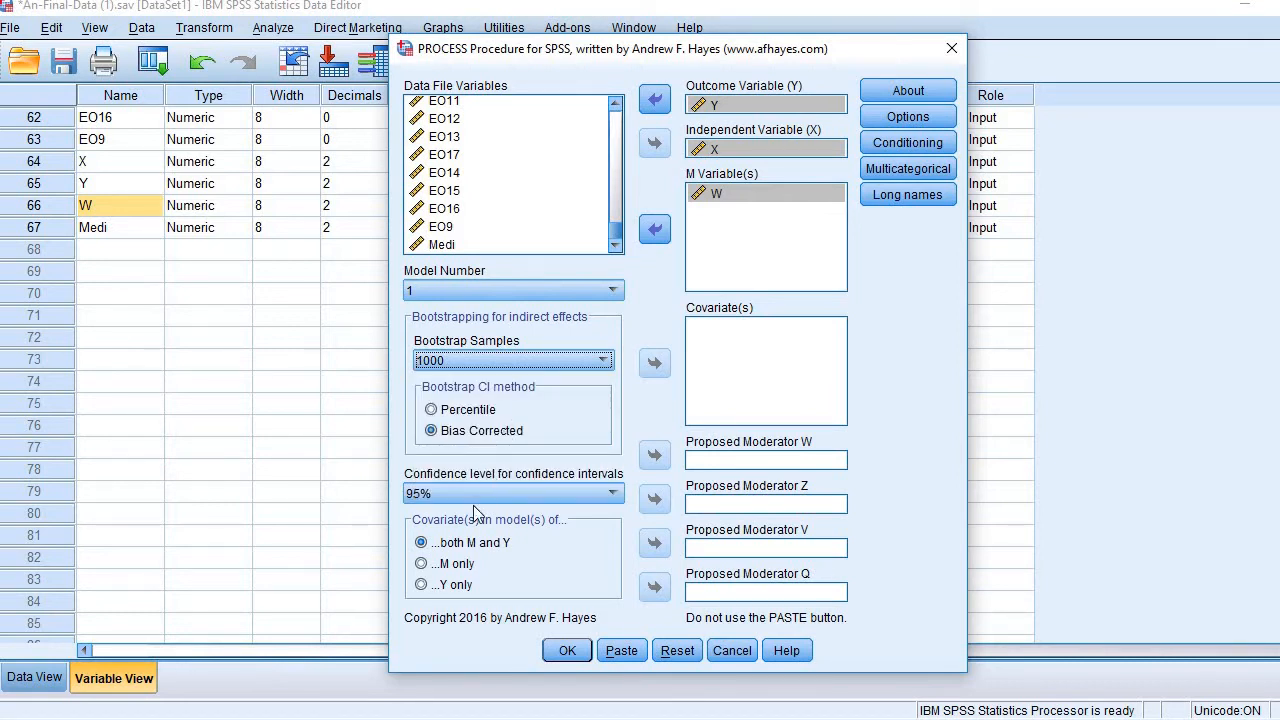
left_click(579, 360)
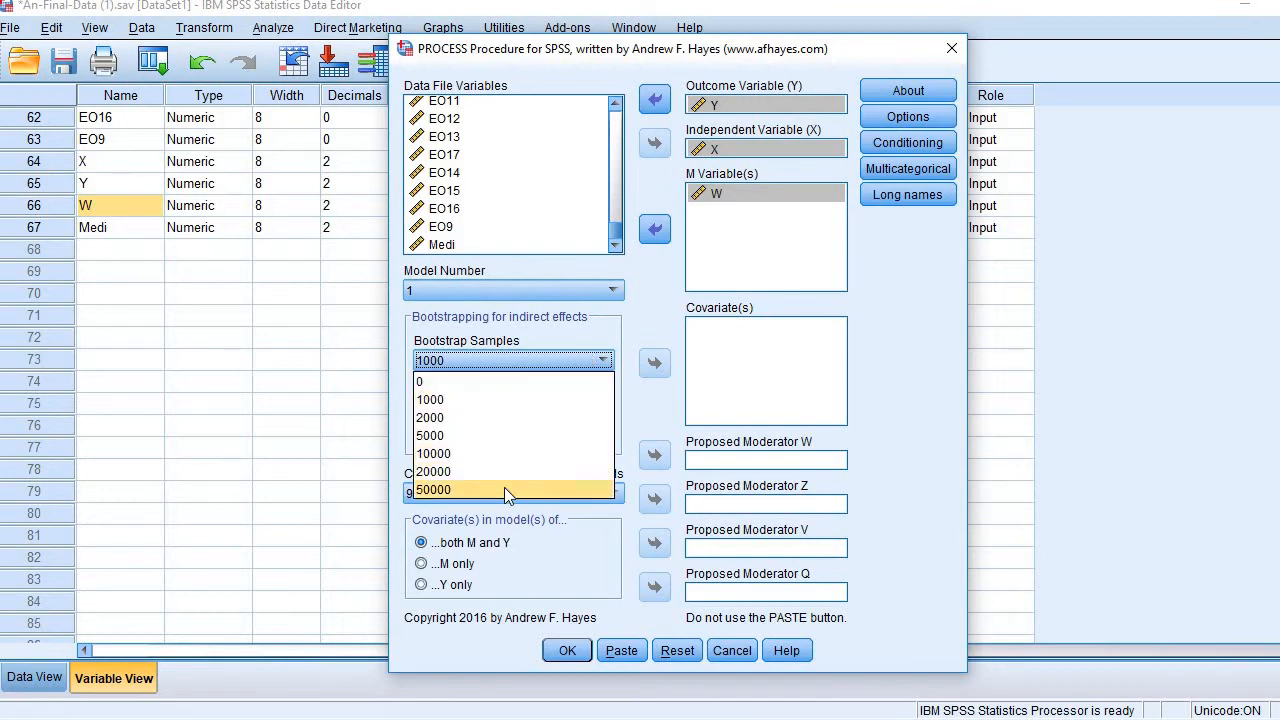
left_click(551, 404)
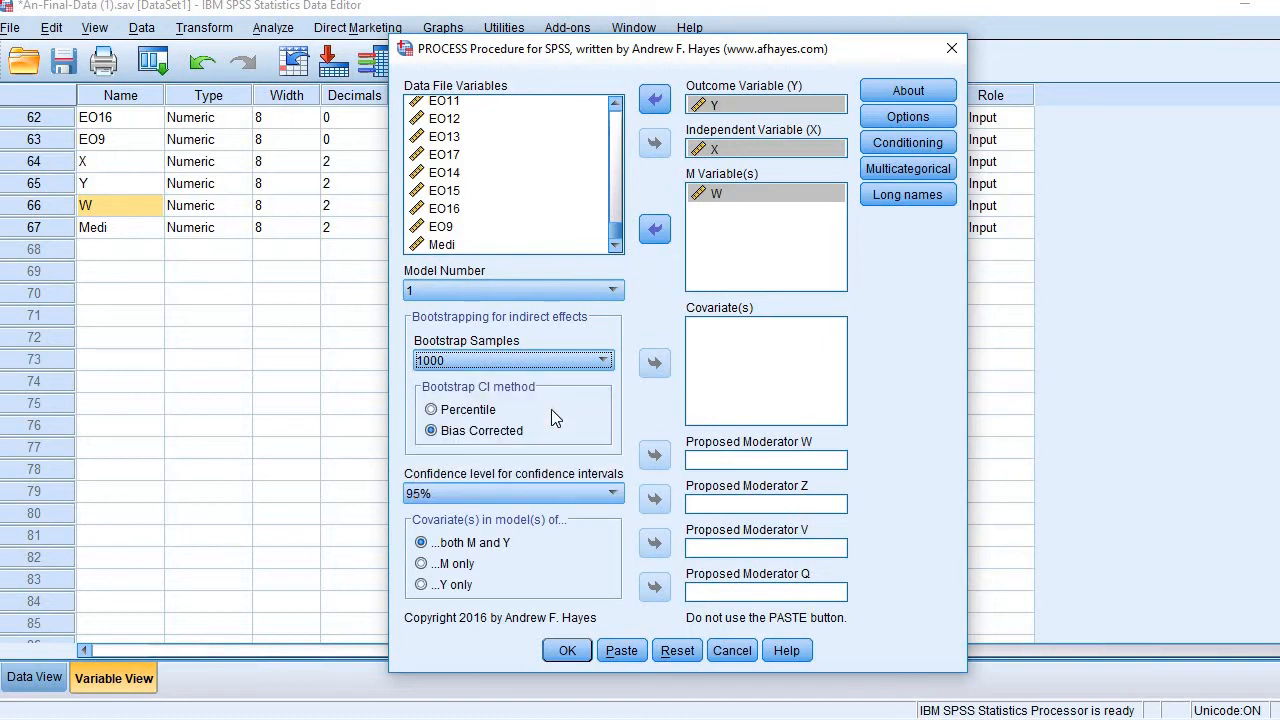
Set the confidence level to 95% and the number of decimal places in the output to 2
left_click(503, 494)
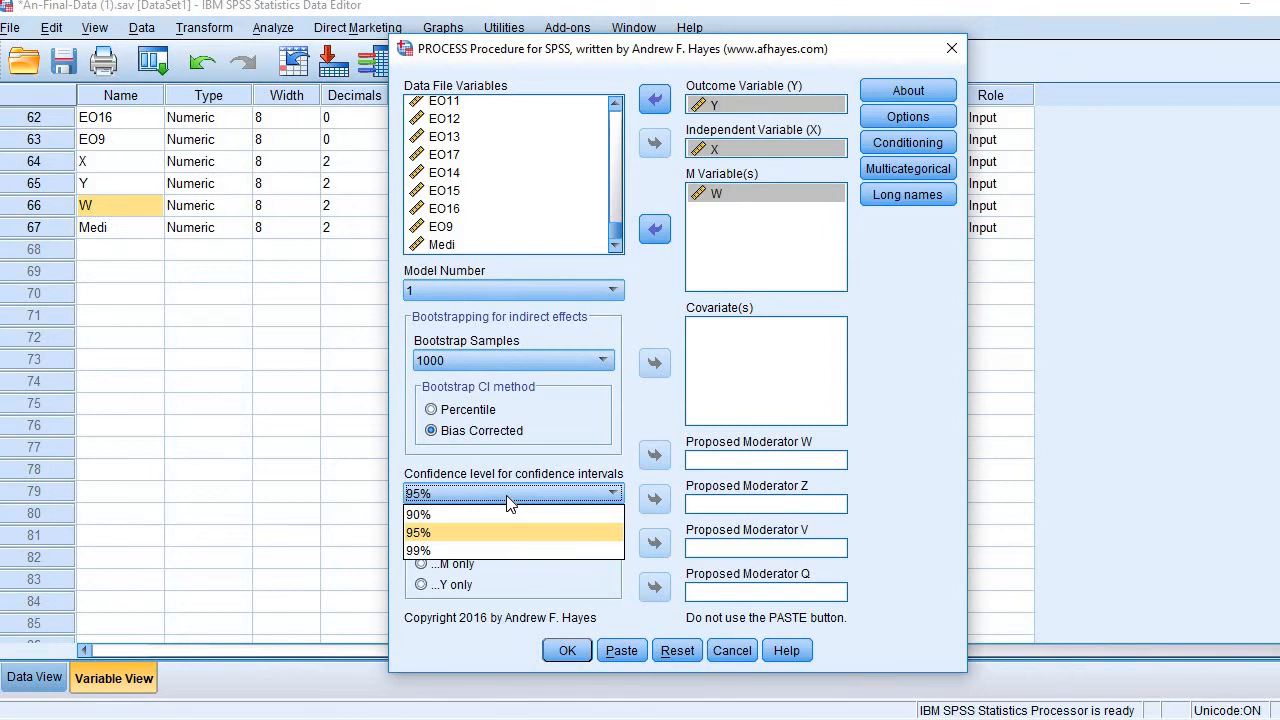
left_click(468, 536)
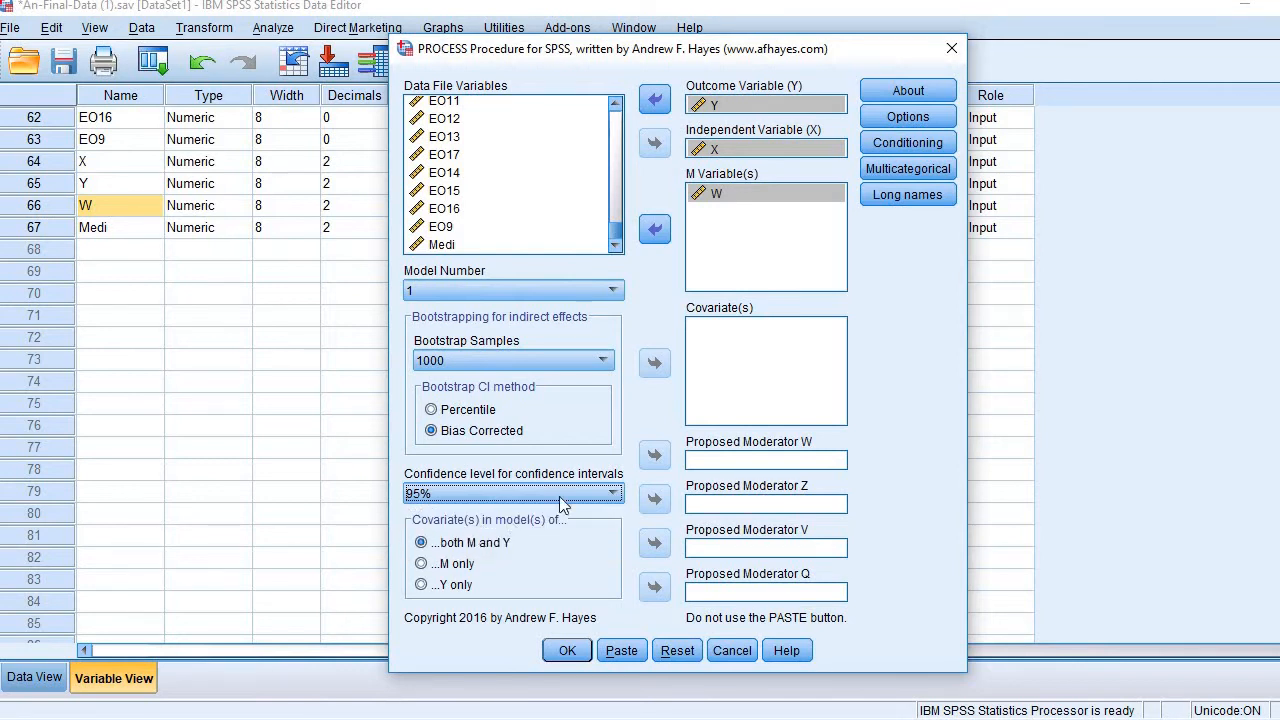
left_click(919, 117)
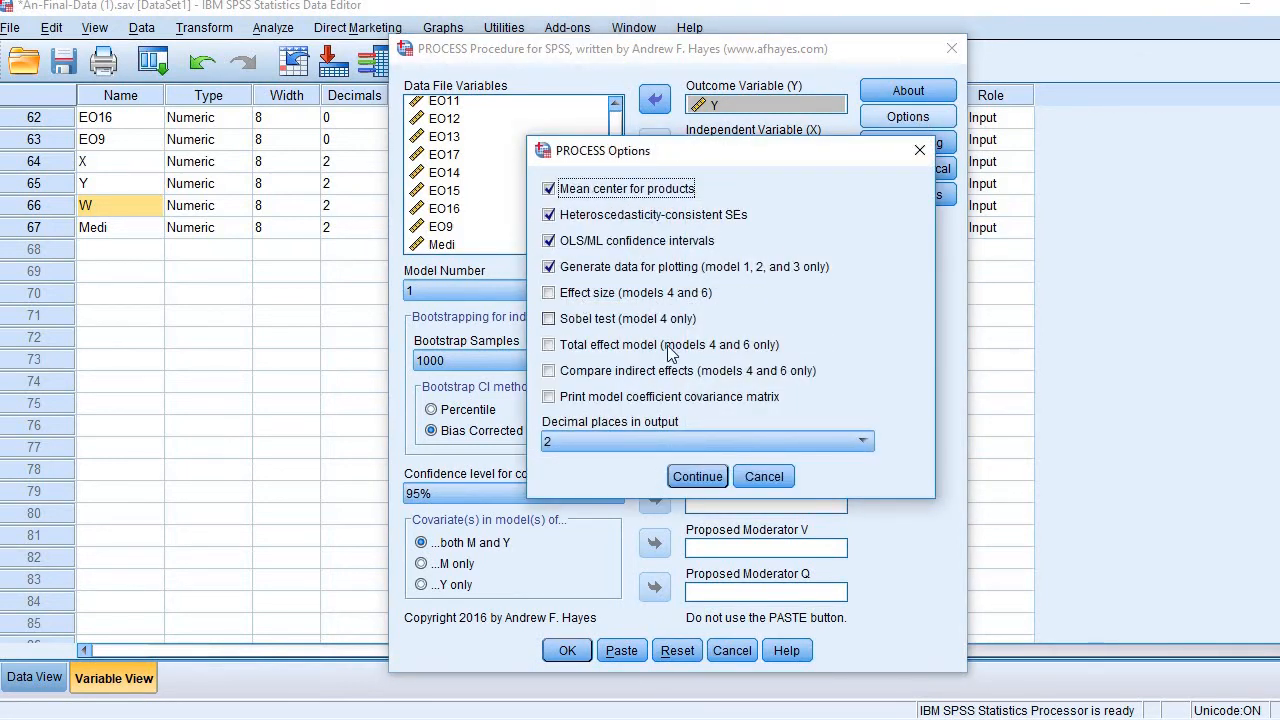
left_click(645, 440)
left_click(623, 452)
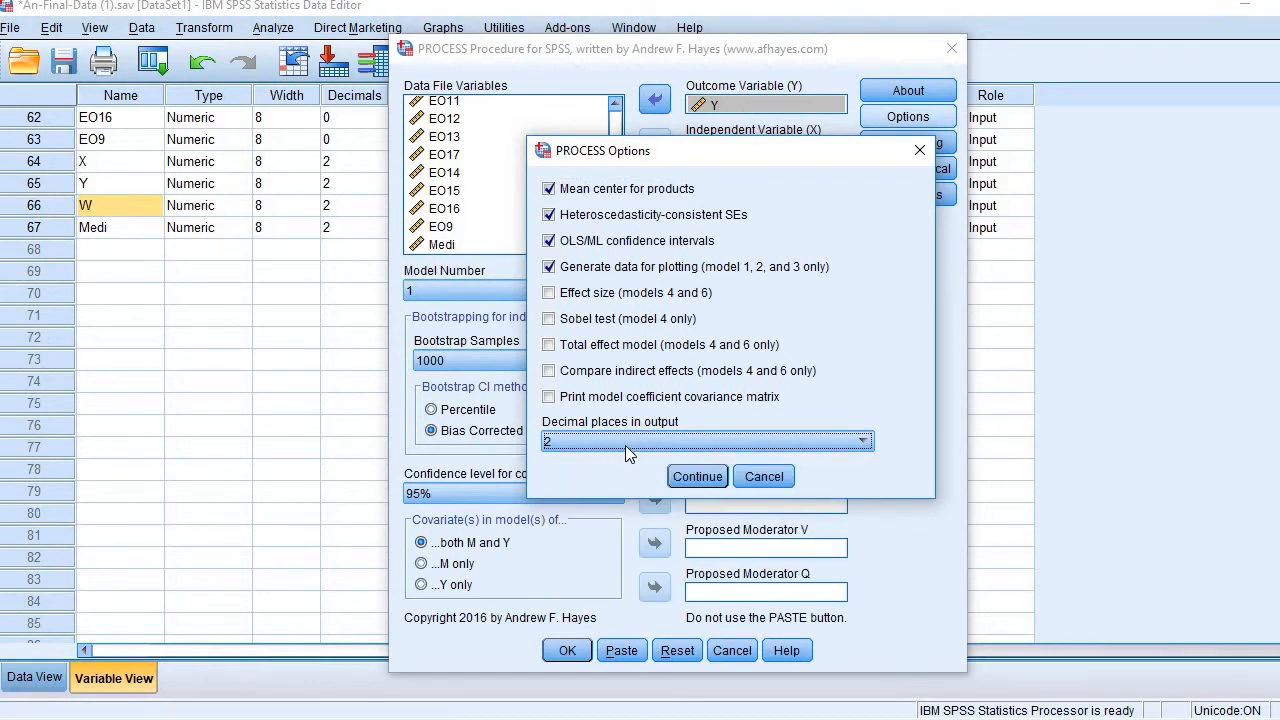
left_click(628, 440)
left_click(605, 470)
left_click(699, 476)
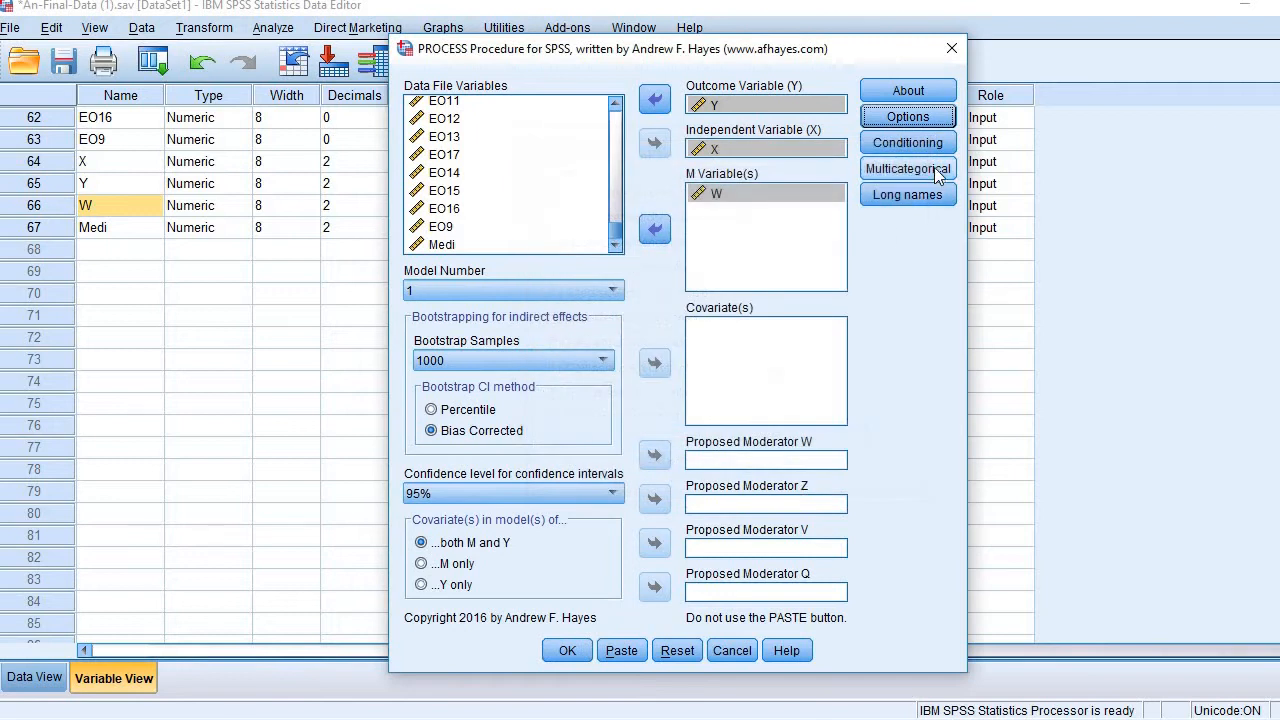
Keep conditioning at mean and +- 1 SD with Johnson-Neyman enabled, and run the PROCESS analysis
left_click(918, 144)
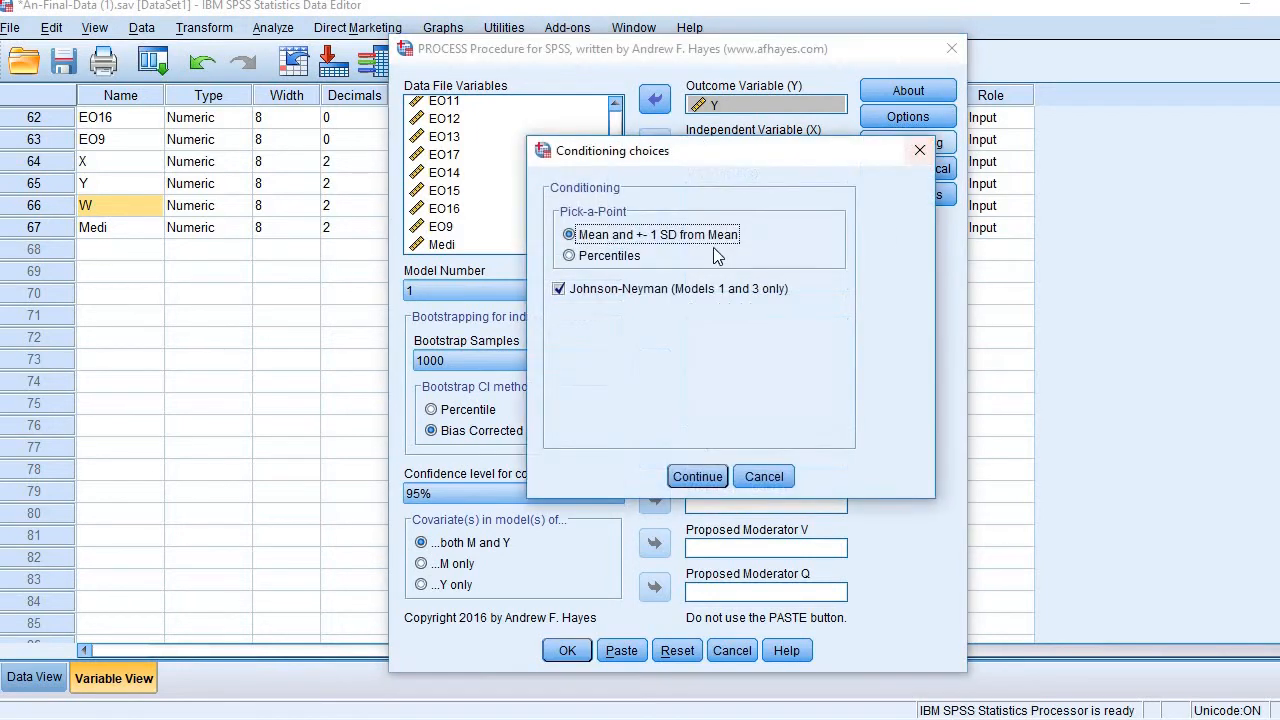
left_click(615, 289)
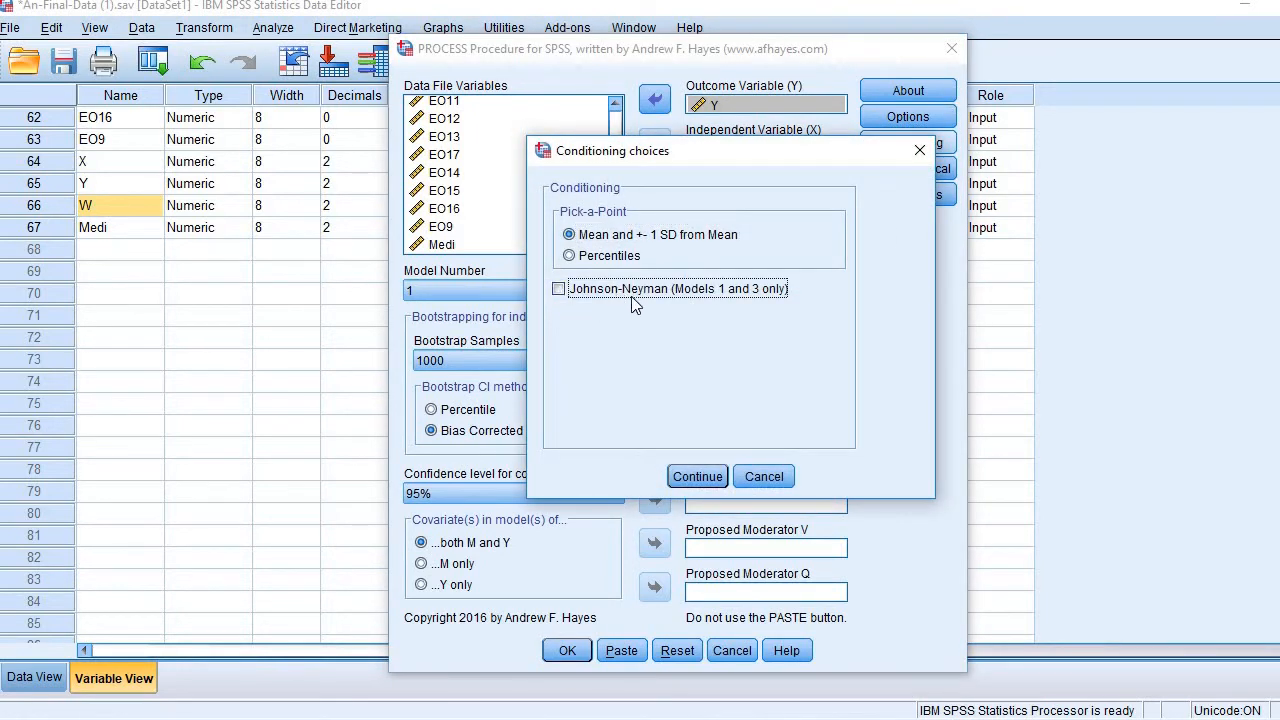
left_click(631, 298)
left_click(699, 474)
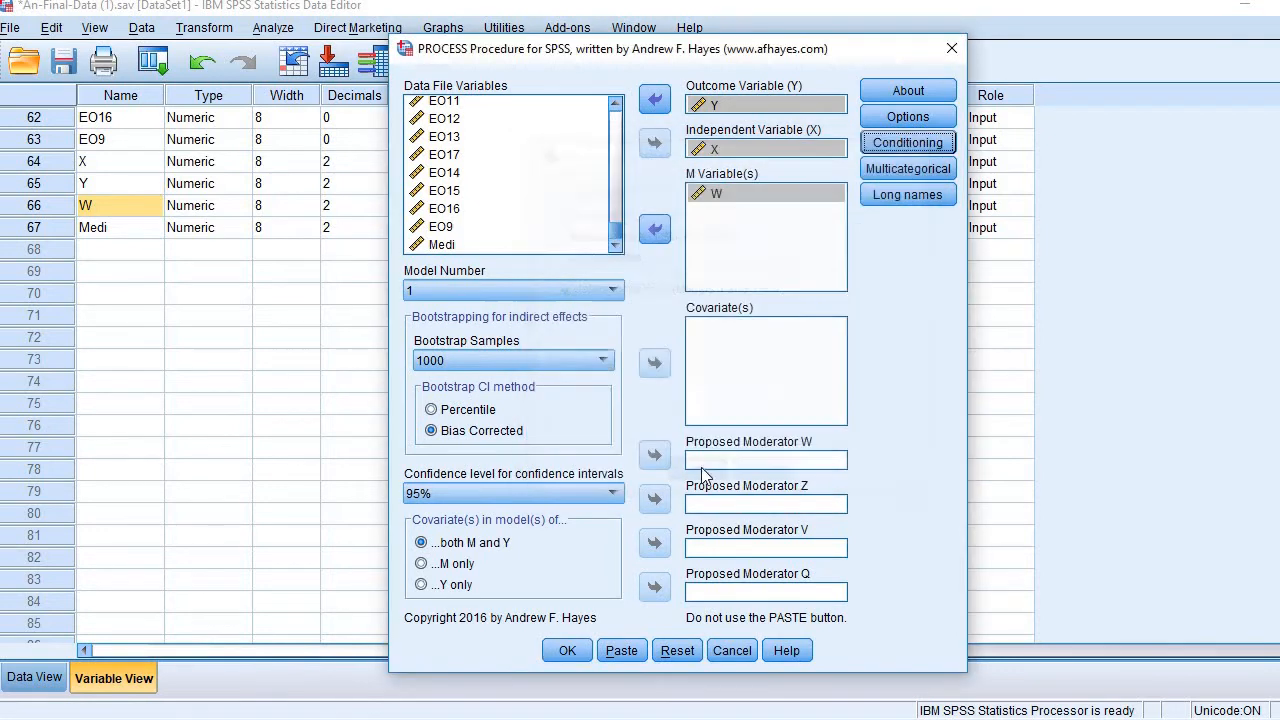
left_click(570, 652)
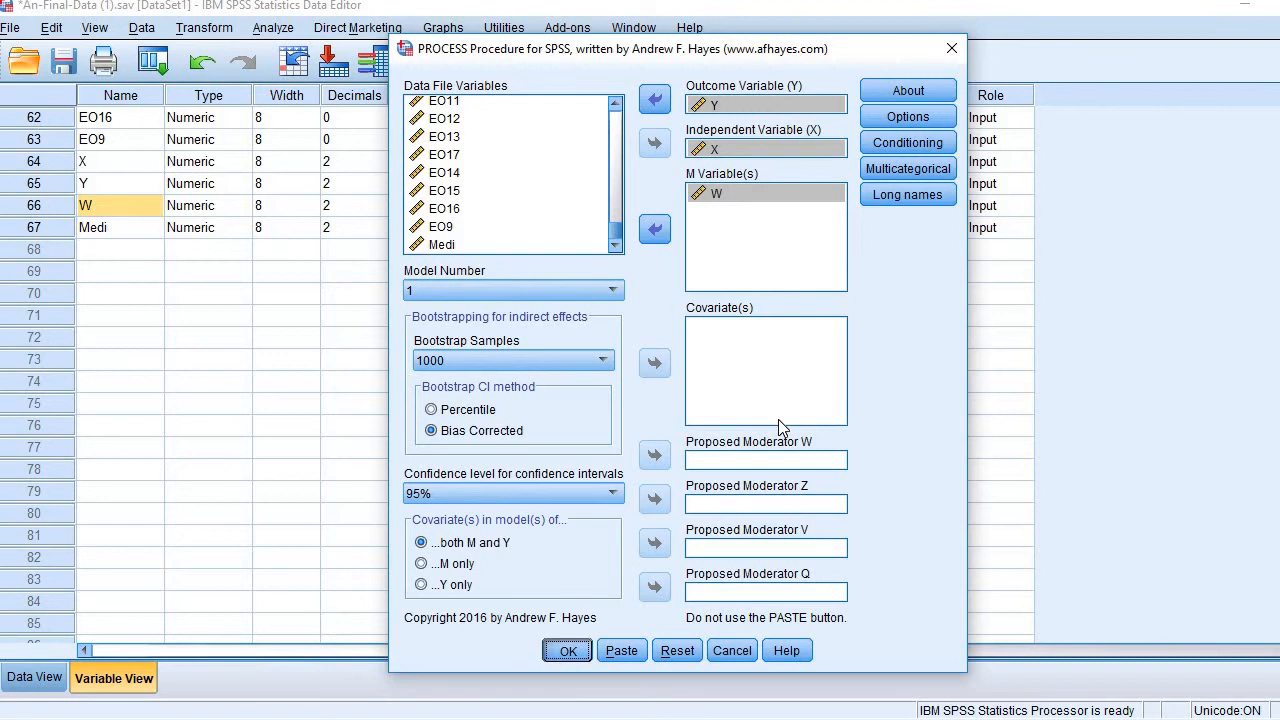
key("Return")
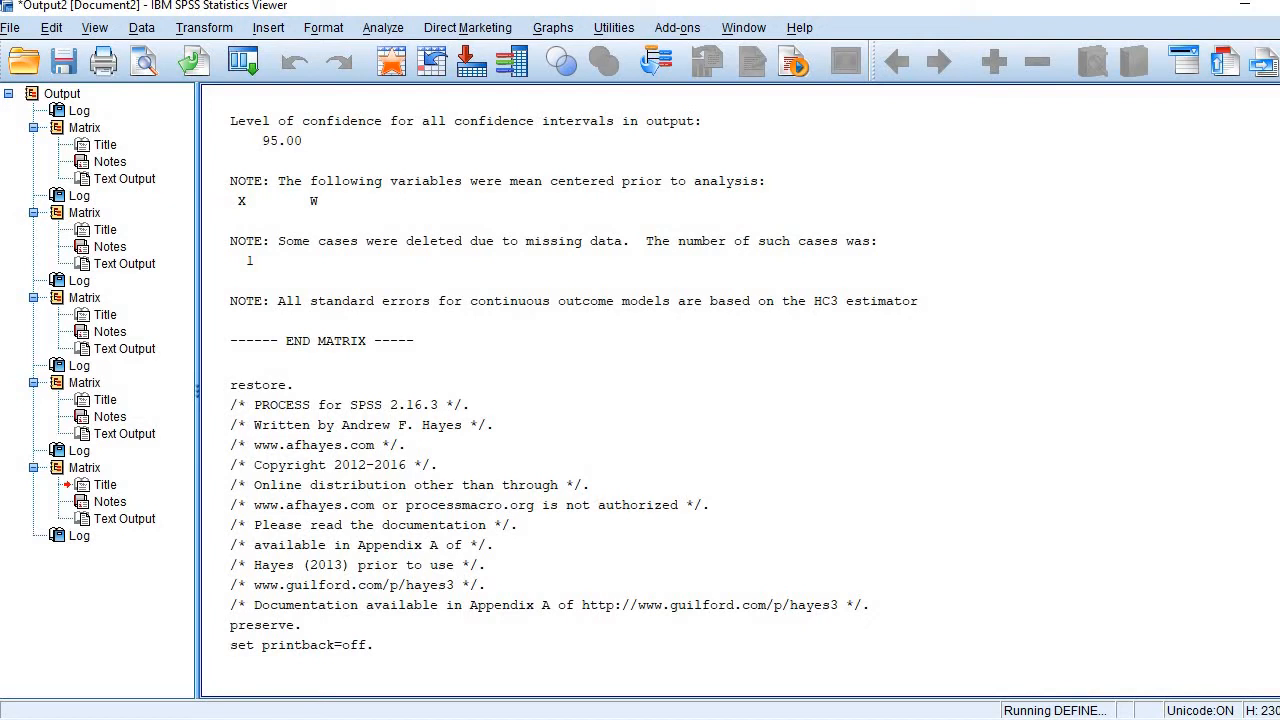
Examine the PROCESS output, including the variable assignments, sample size, model summary and coefficients for outcome Y
scroll(740, 390, "up", 15)
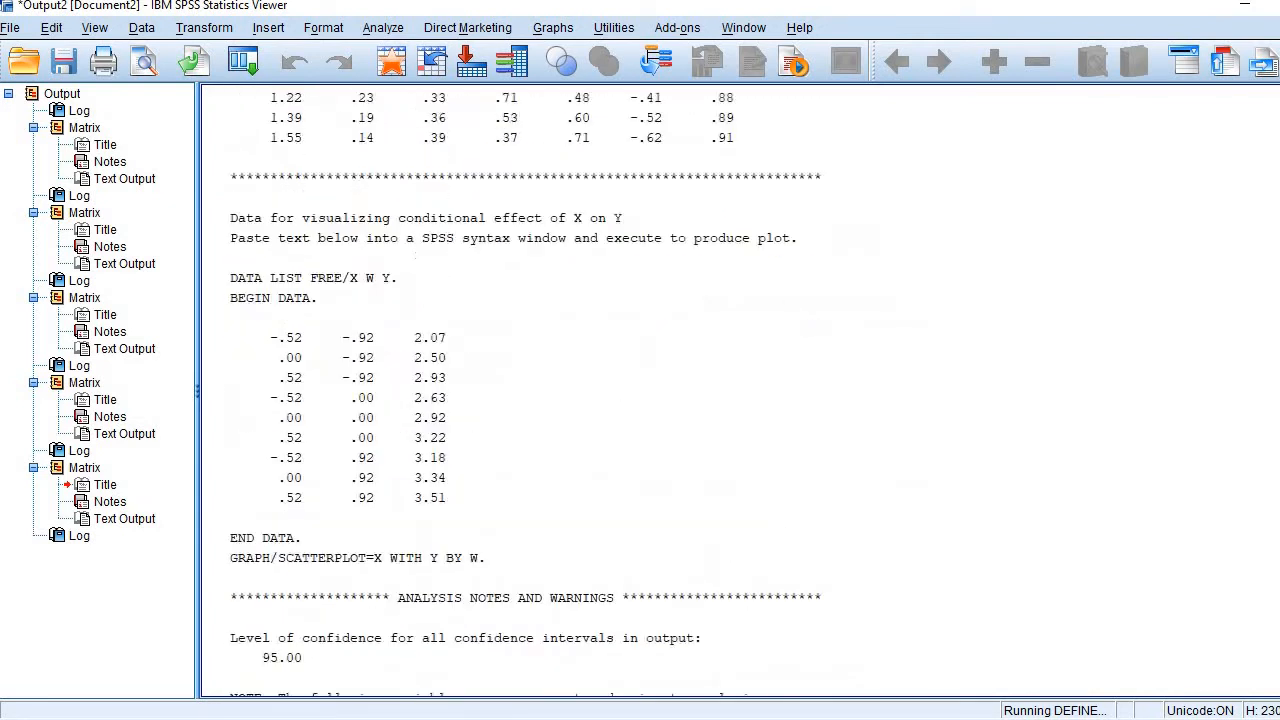
scroll(740, 390, "up", 5)
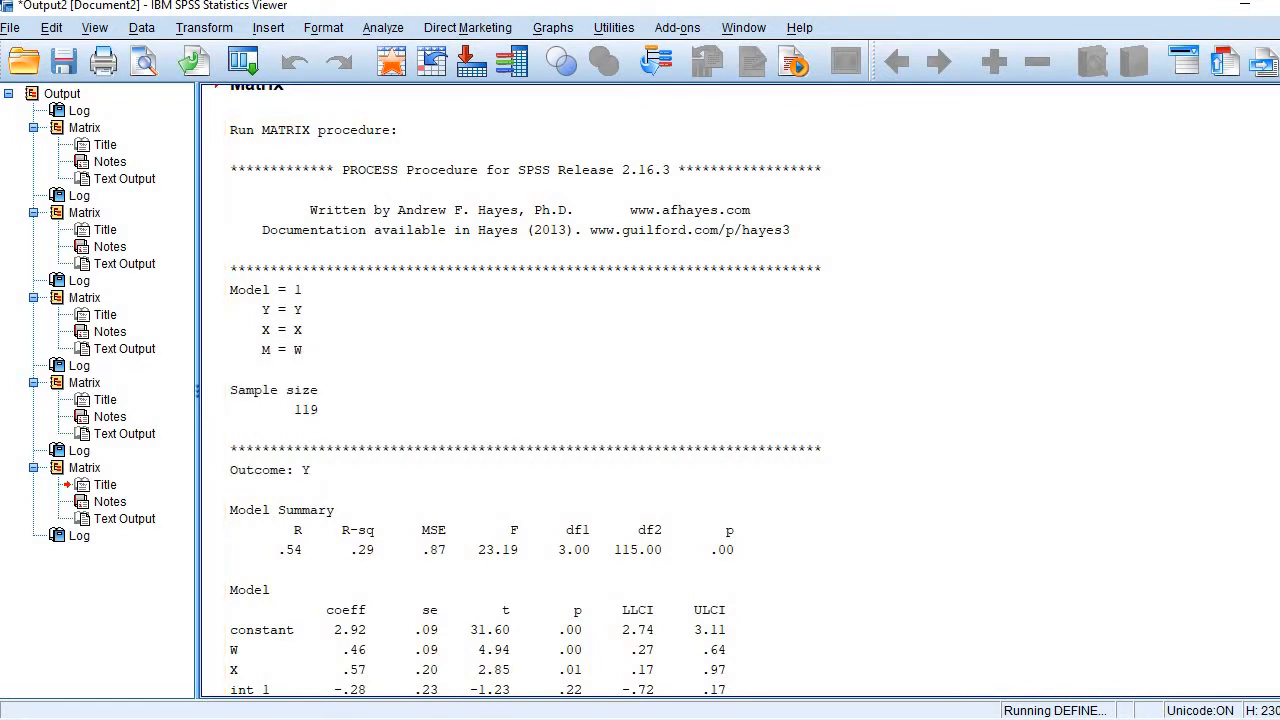
scroll(629, 508, "down", 4)
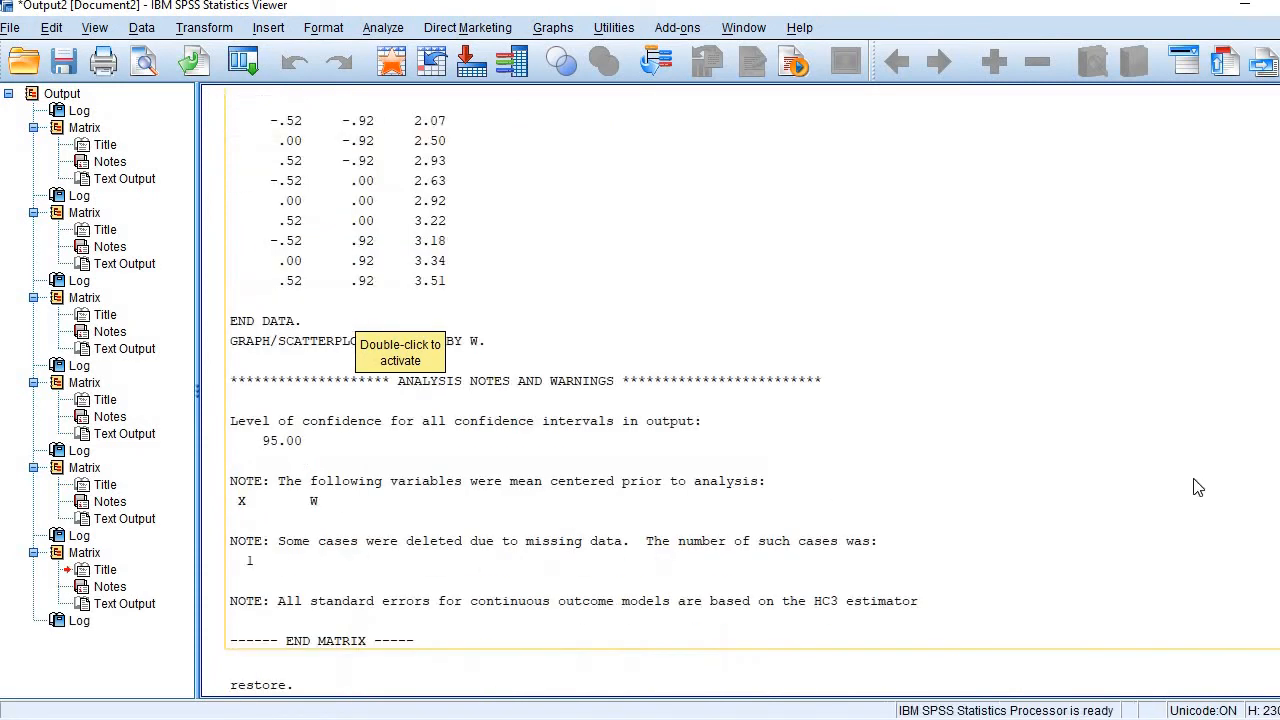
scroll(740, 390, "up", 15)
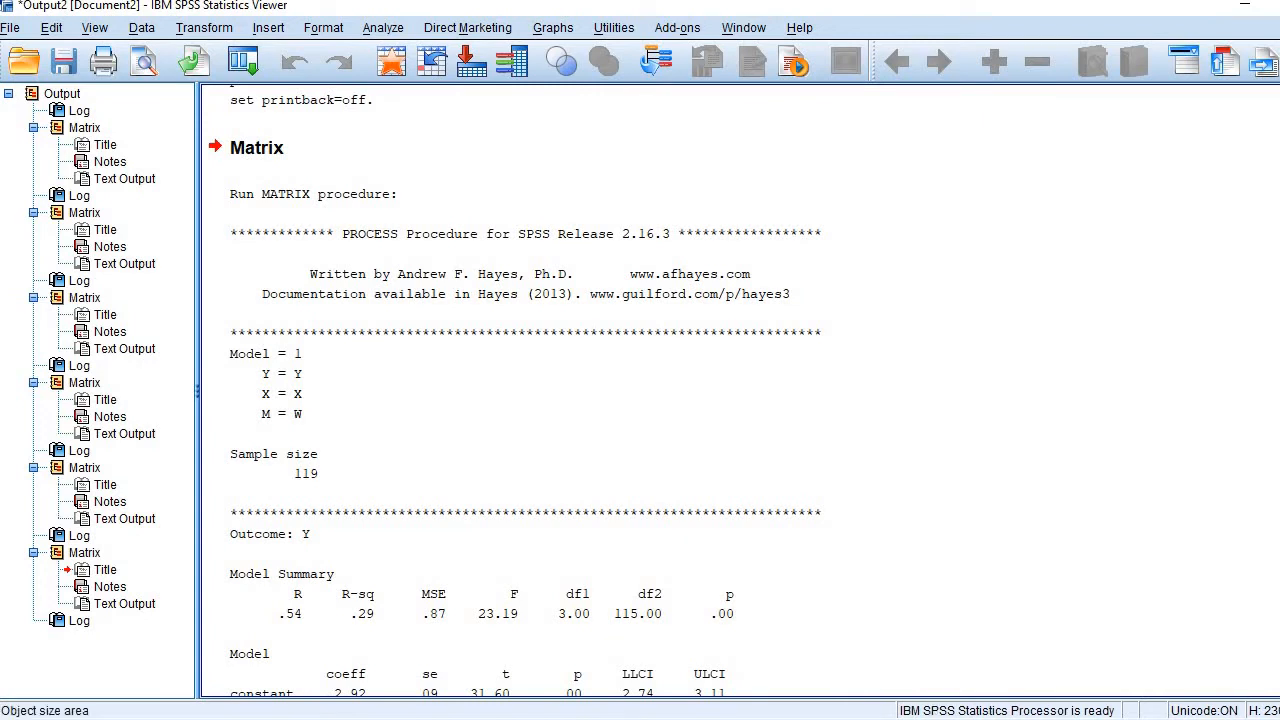
scroll(843, 647, "down", 4)
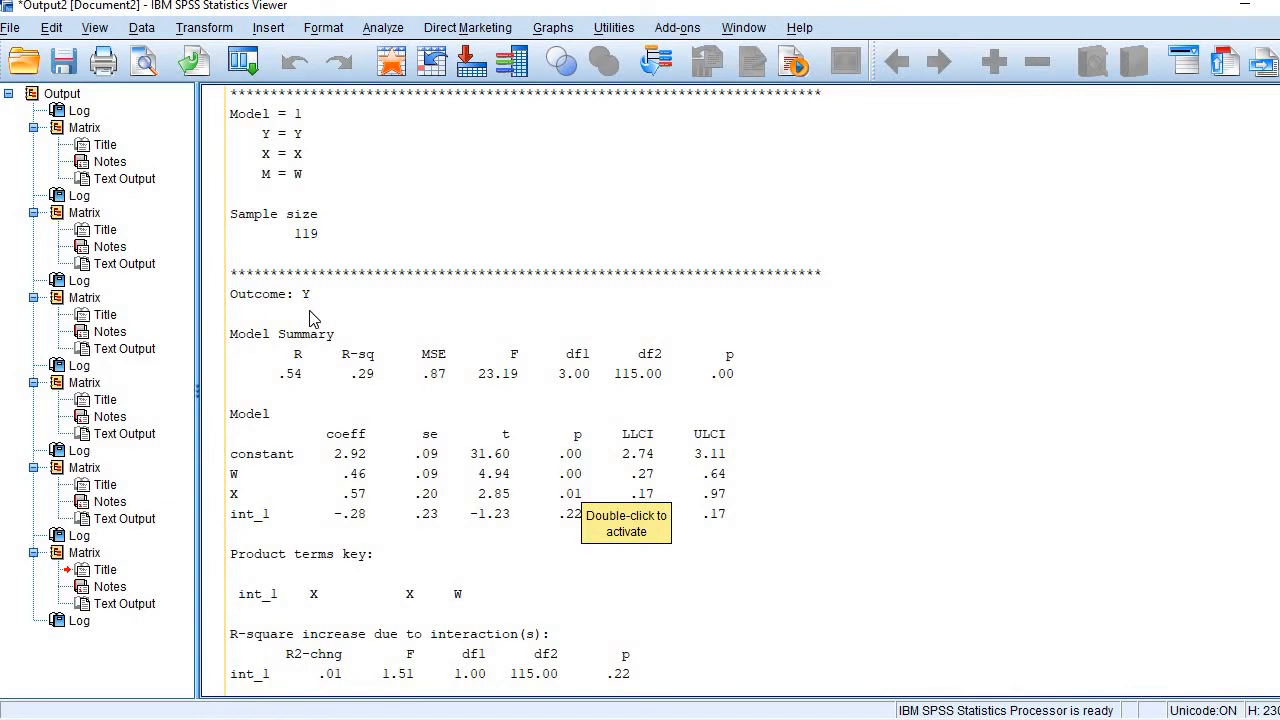
Switch between slide 8 of Moderation with PROCESS.pptx in WPS Presentation and the SPSS output to relate the X, Y and W definitions to the coefficients
left_click(466, 718)
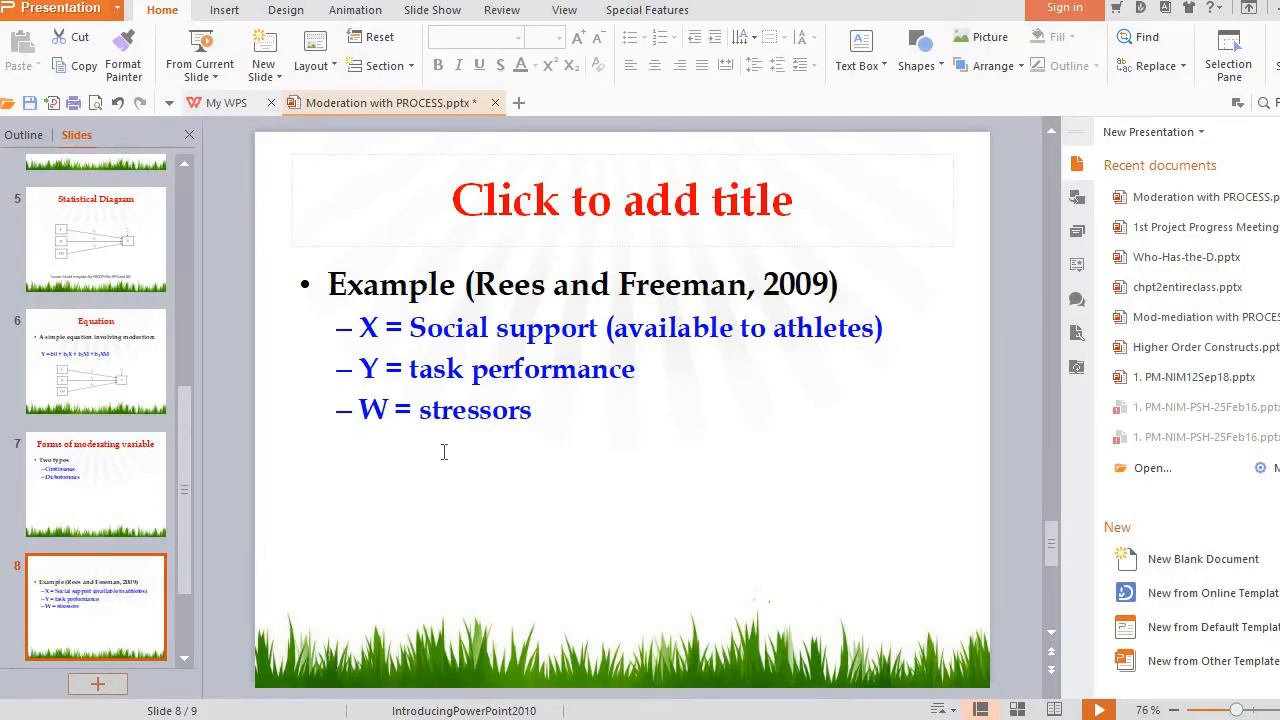
left_click(452, 412)
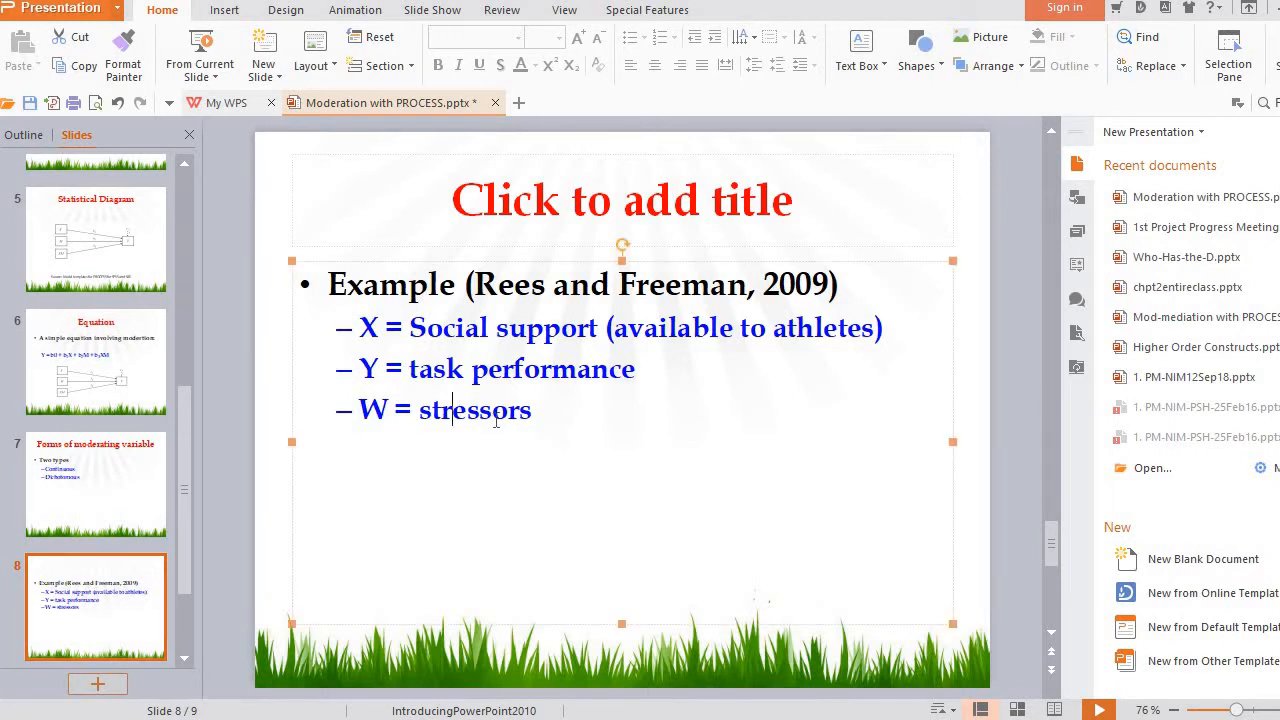
left_click(450, 408)
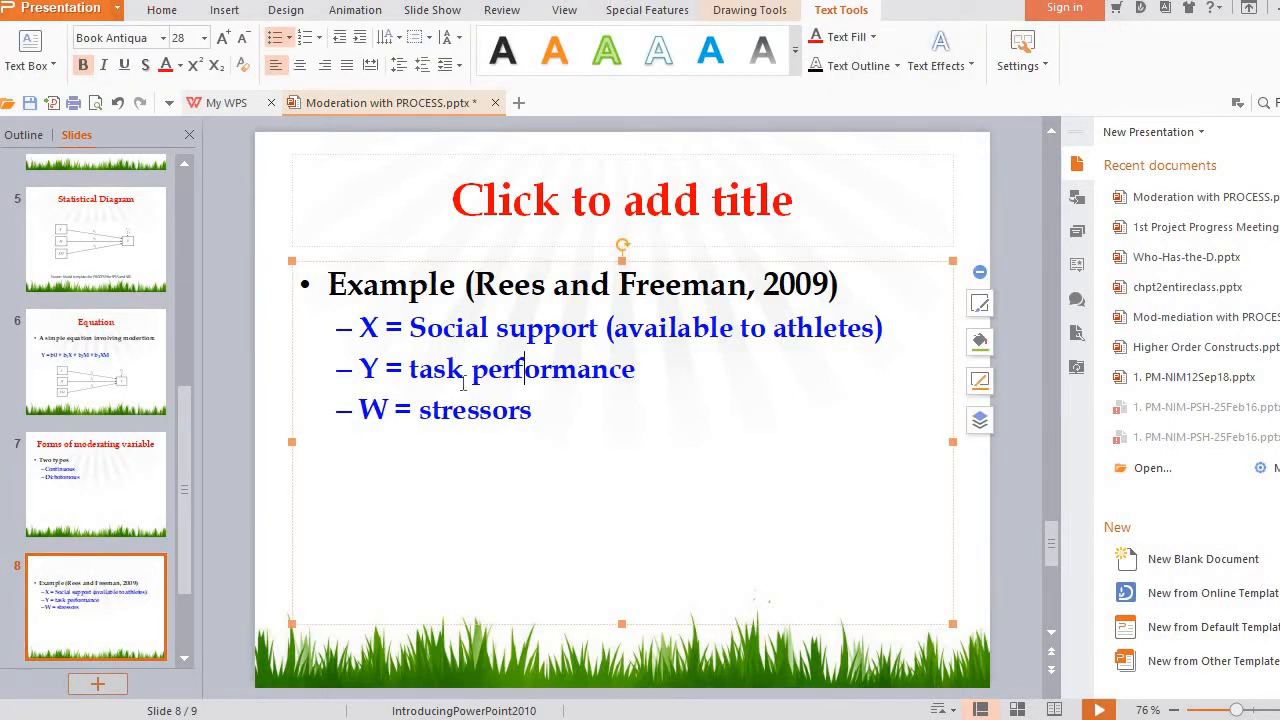
left_click(433, 370)
left_click(485, 414)
left_click(395, 695)
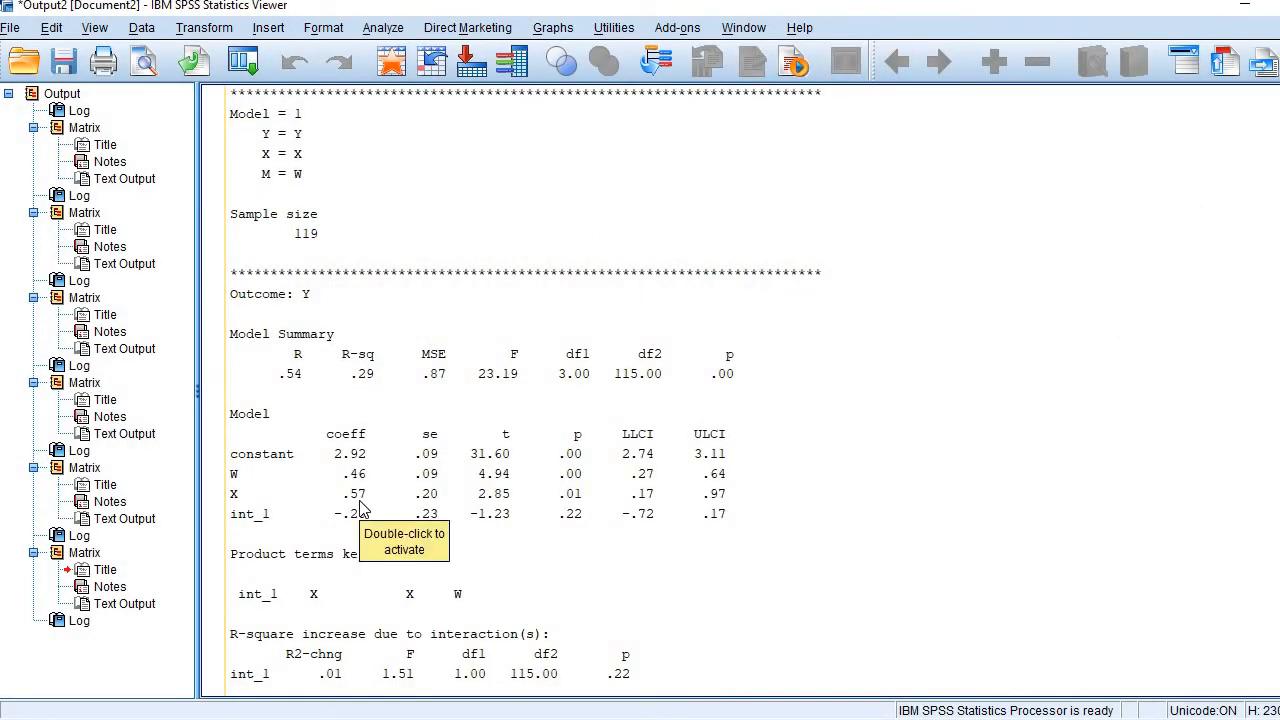
left_click(554, 716)
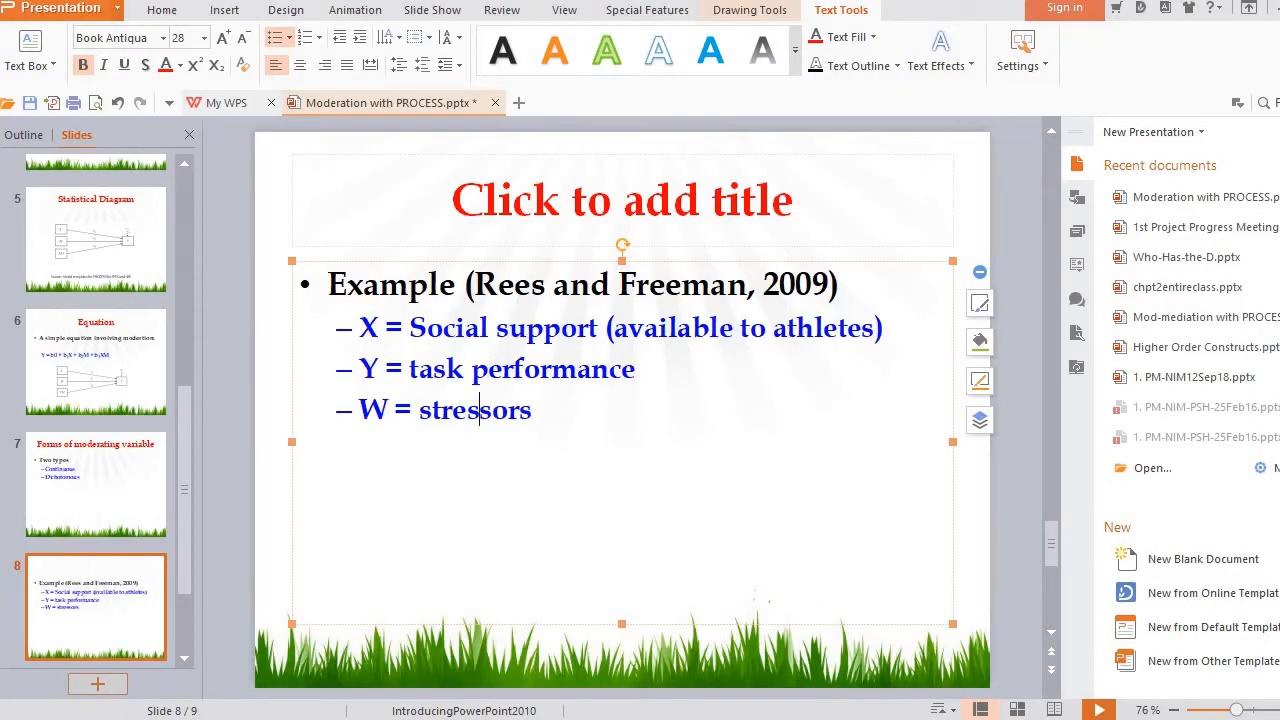
left_click(415, 622)
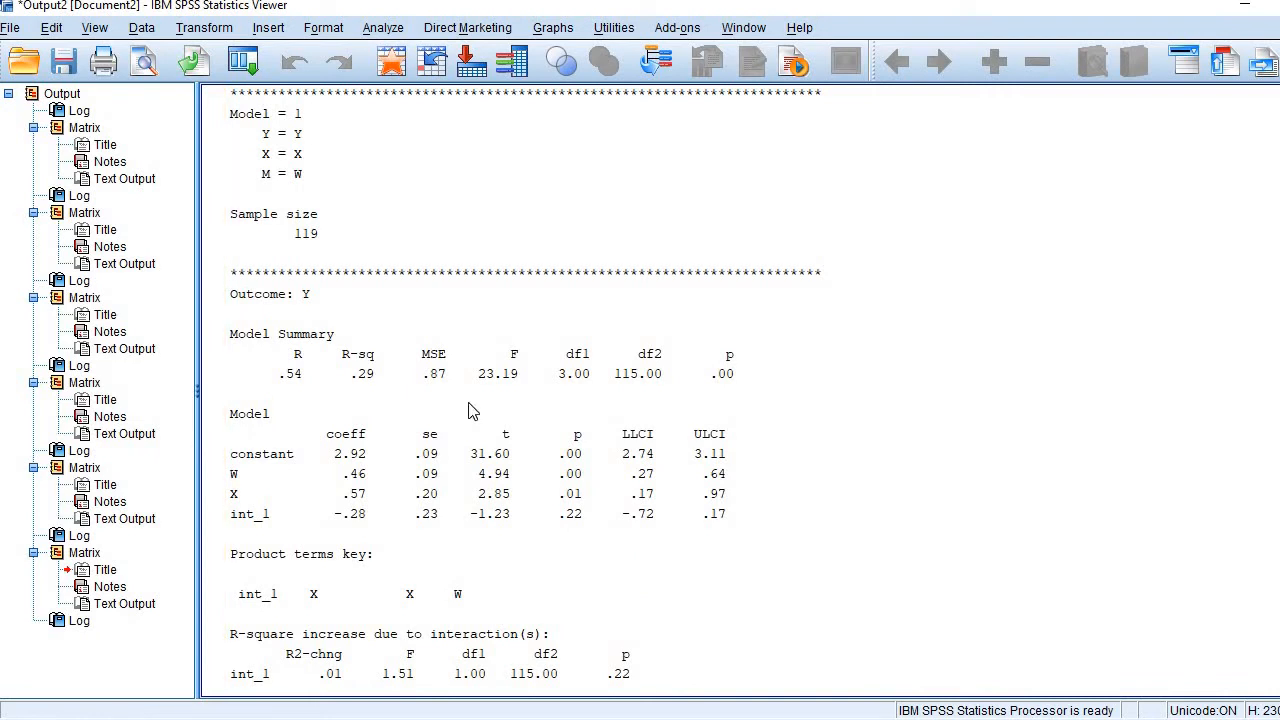
left_click(438, 718)
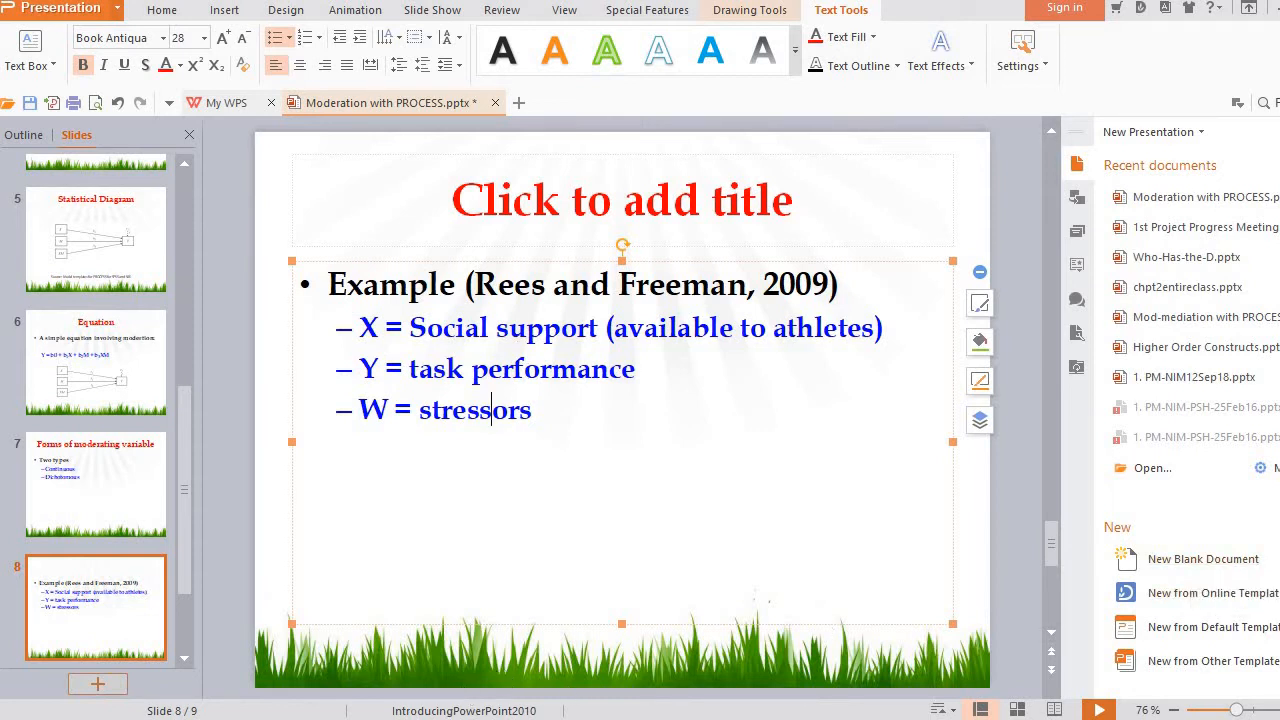
left_click(423, 694)
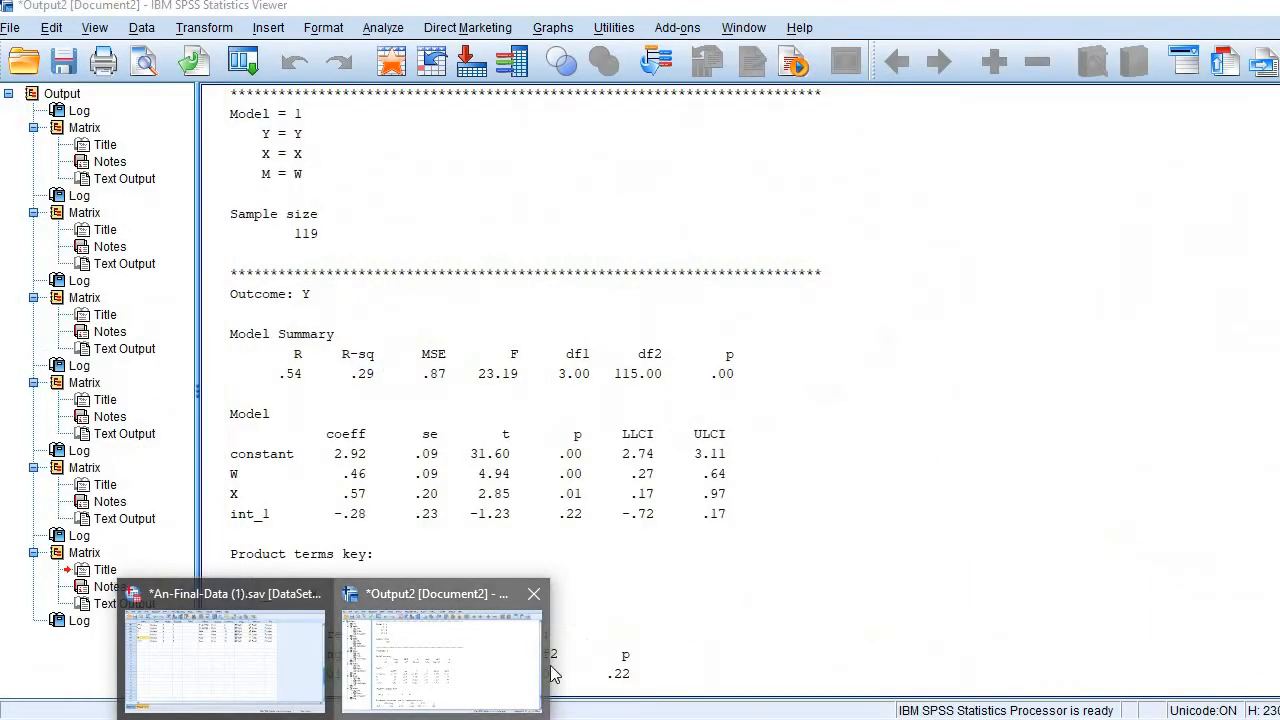
Examine the R-square increase due to interaction, the conditional effects of X on Y and the Johnson-Neyman table
scroll(525, 385, "down", 4)
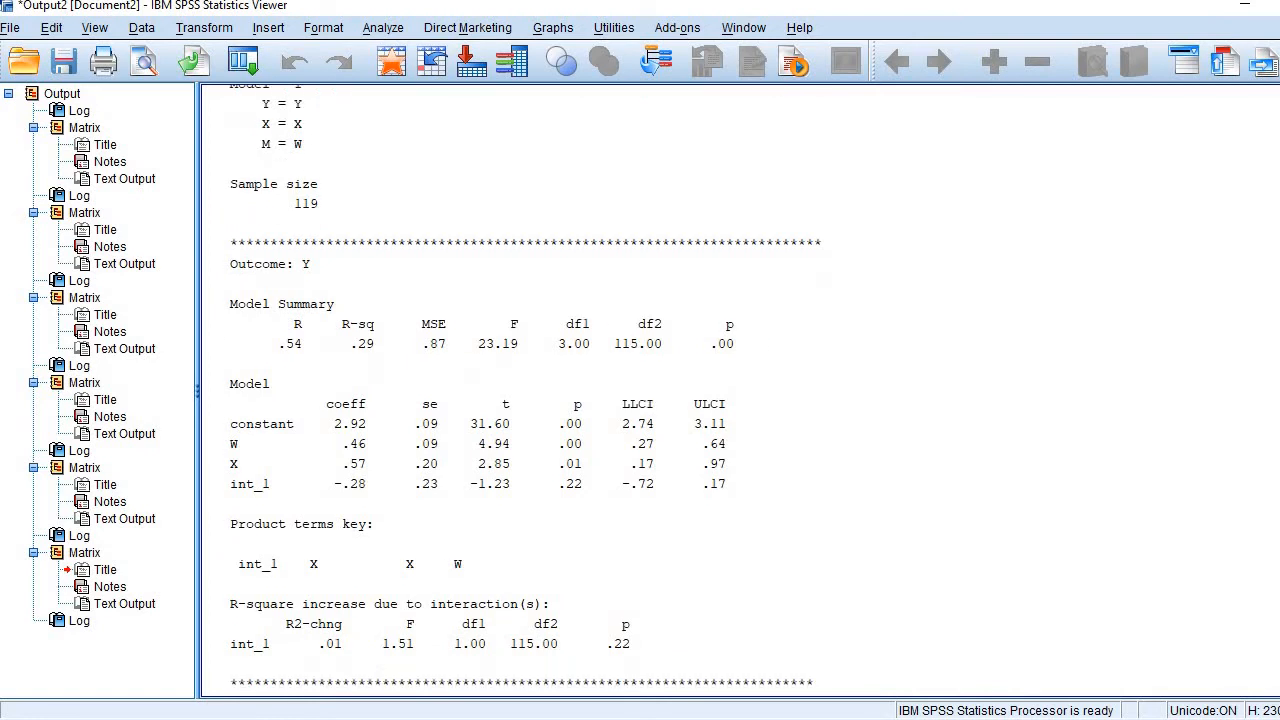
scroll(432, 446, "down", 1)
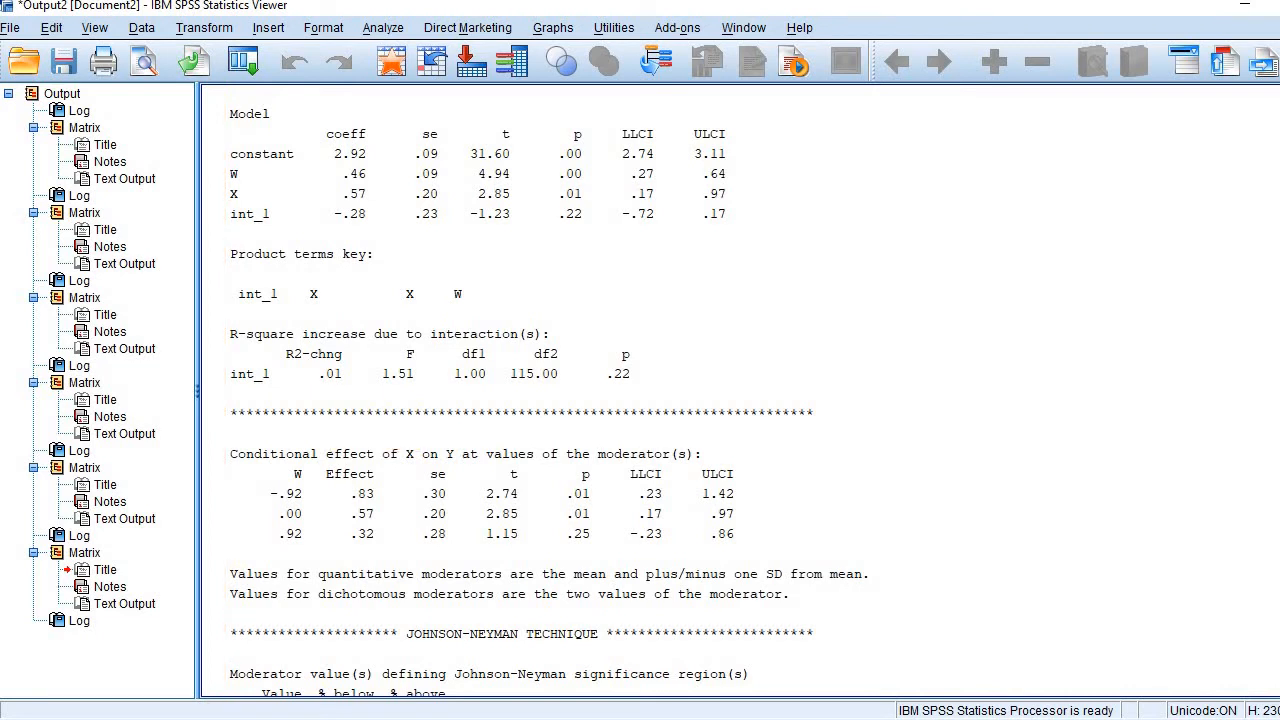
scroll(263, 250, "down", 4)
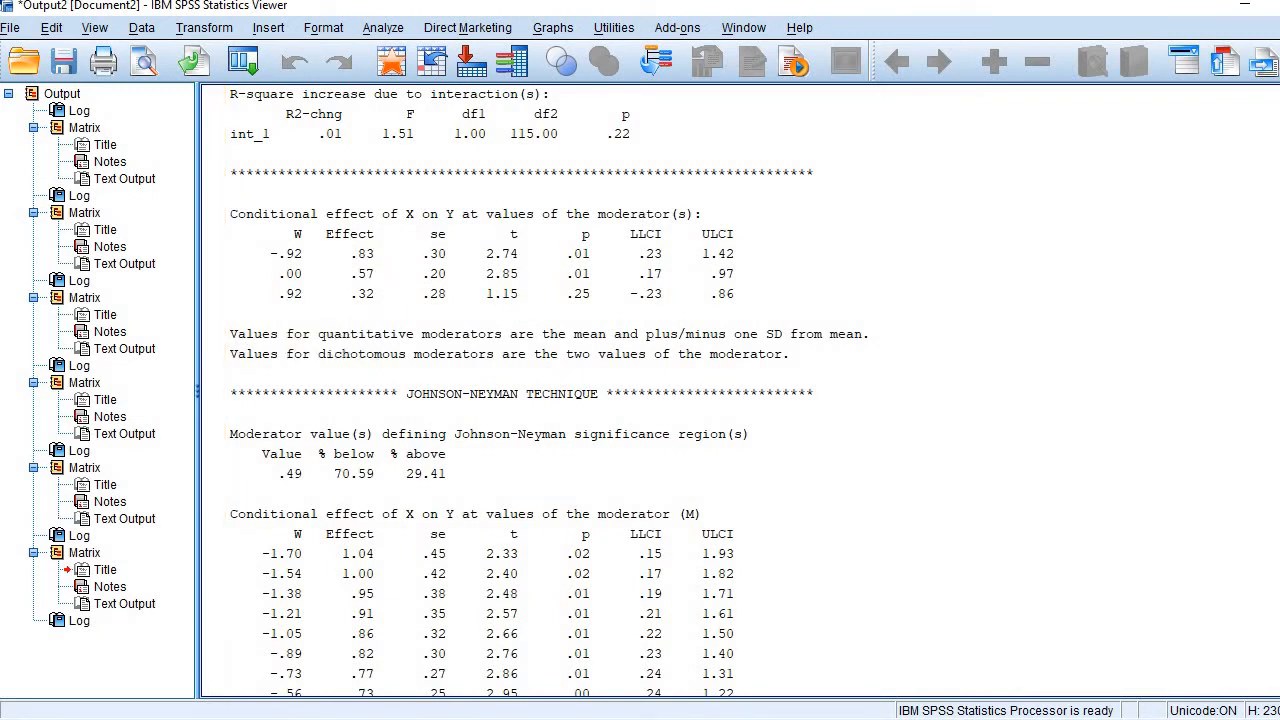
scroll(545, 390, "down", 4)
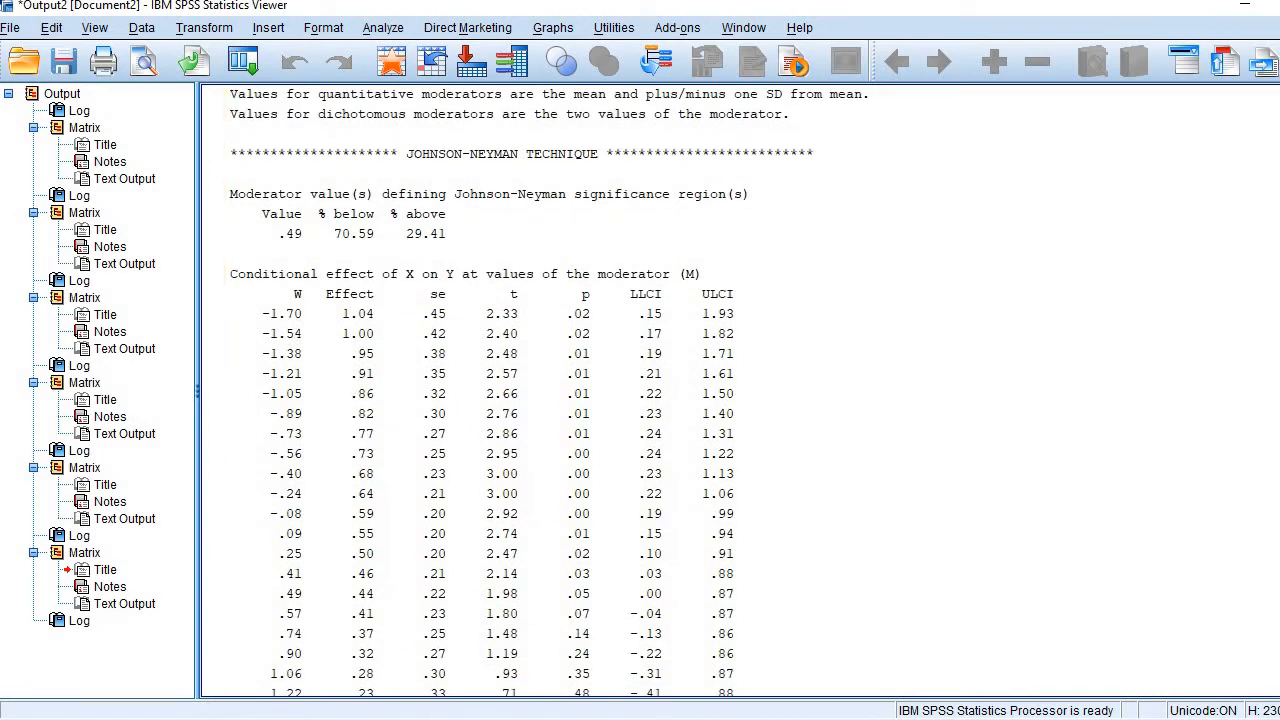
scroll(545, 390, "down", 2)
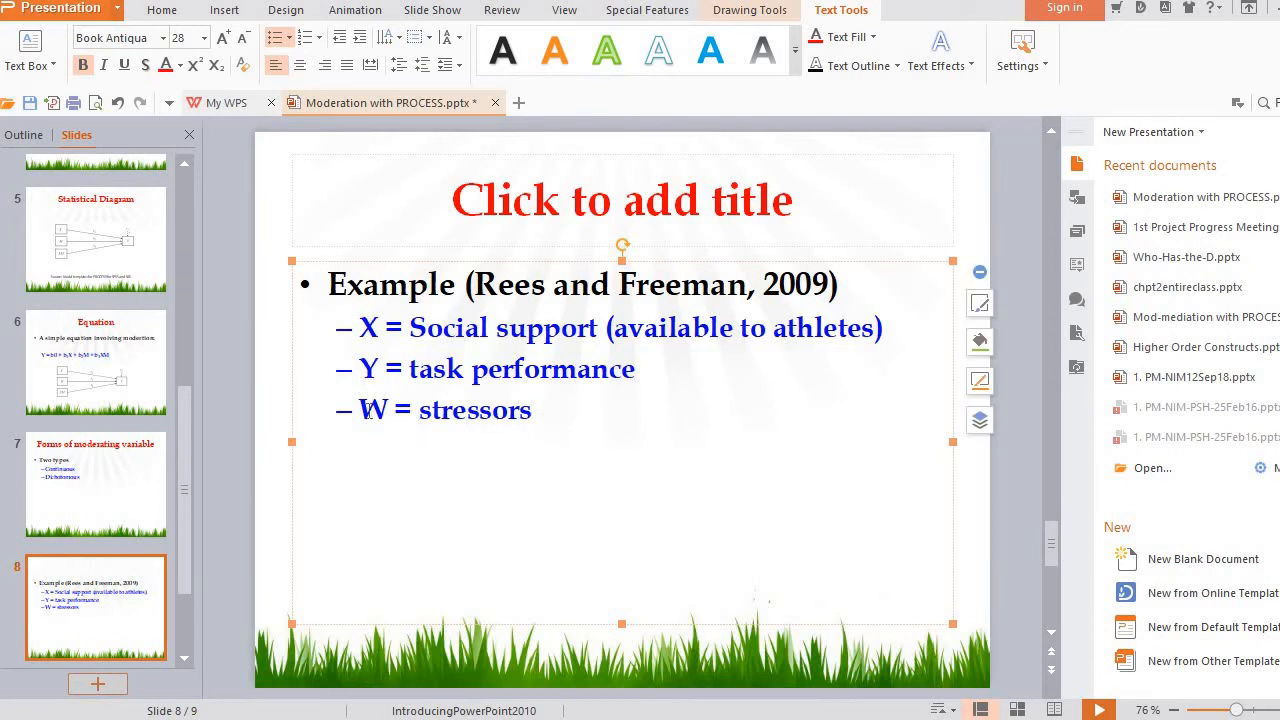
Review the stressors, social support and task performance definitions on slide 8 in WPS Presentation and return to the SPSS output
left_click_drag(359, 411, 533, 412)
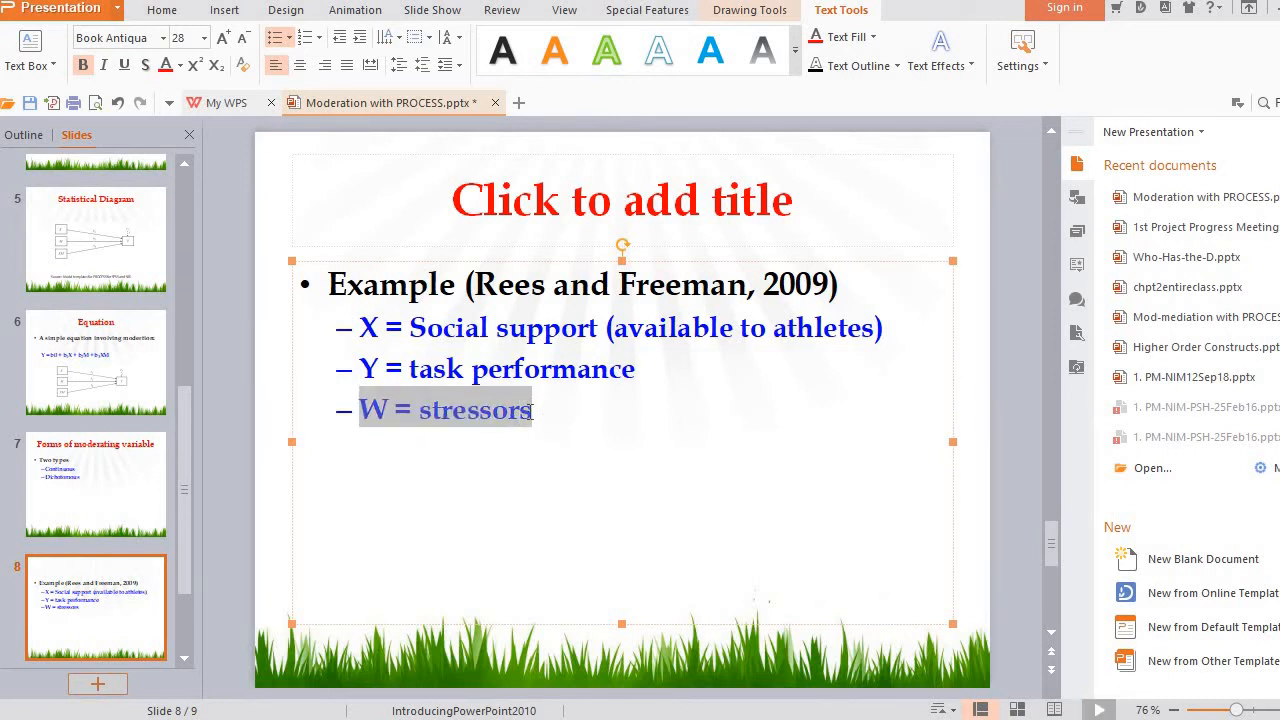
left_click(465, 330)
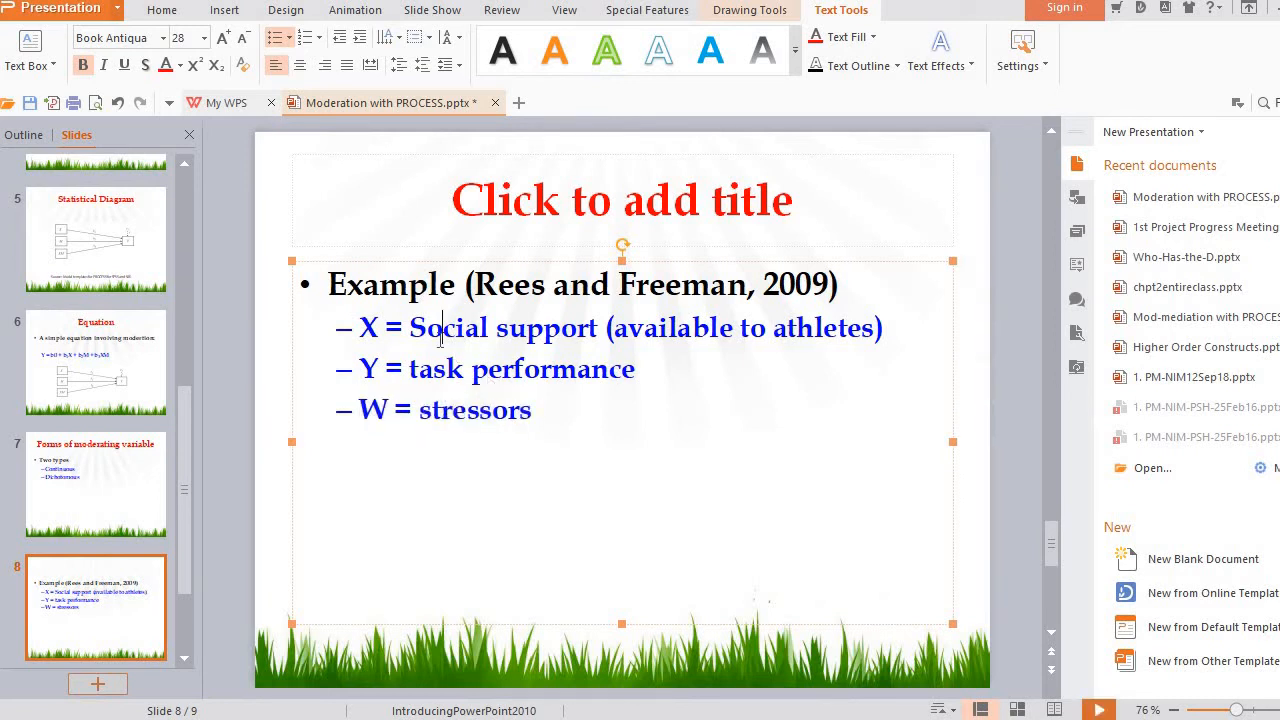
left_click(389, 366)
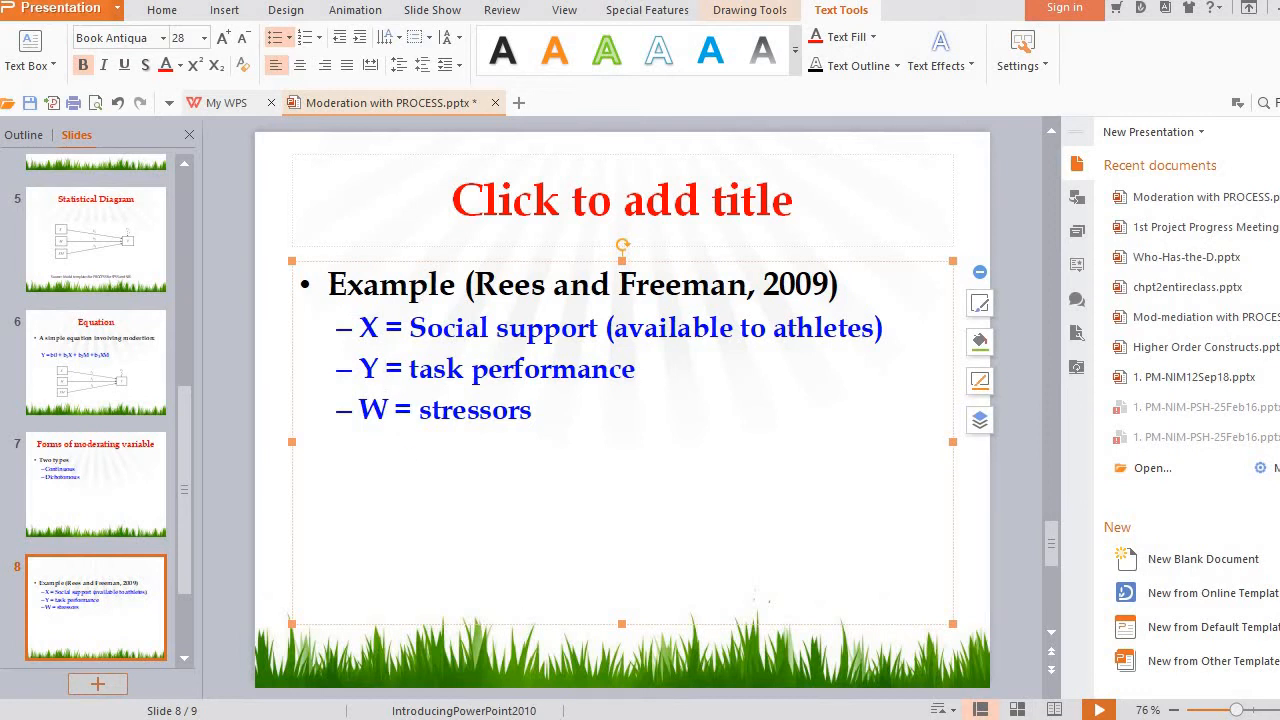
mouse_move(335, 718)
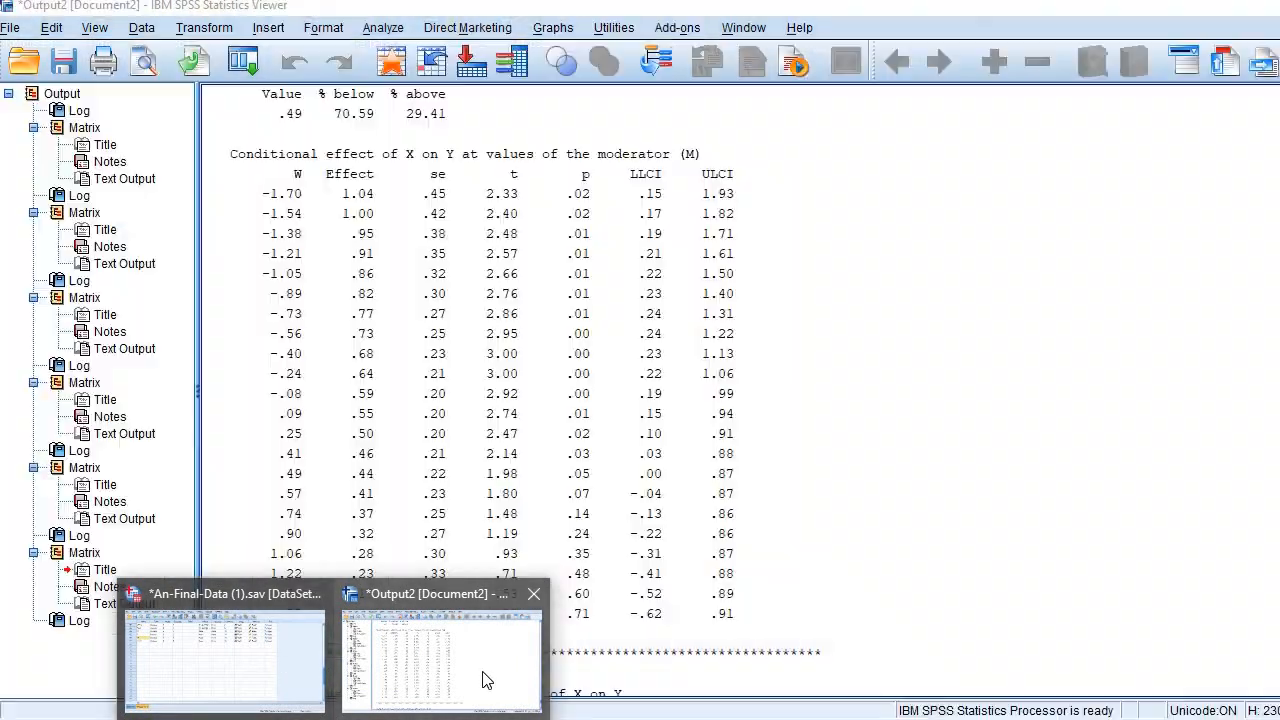
left_click(485, 680)
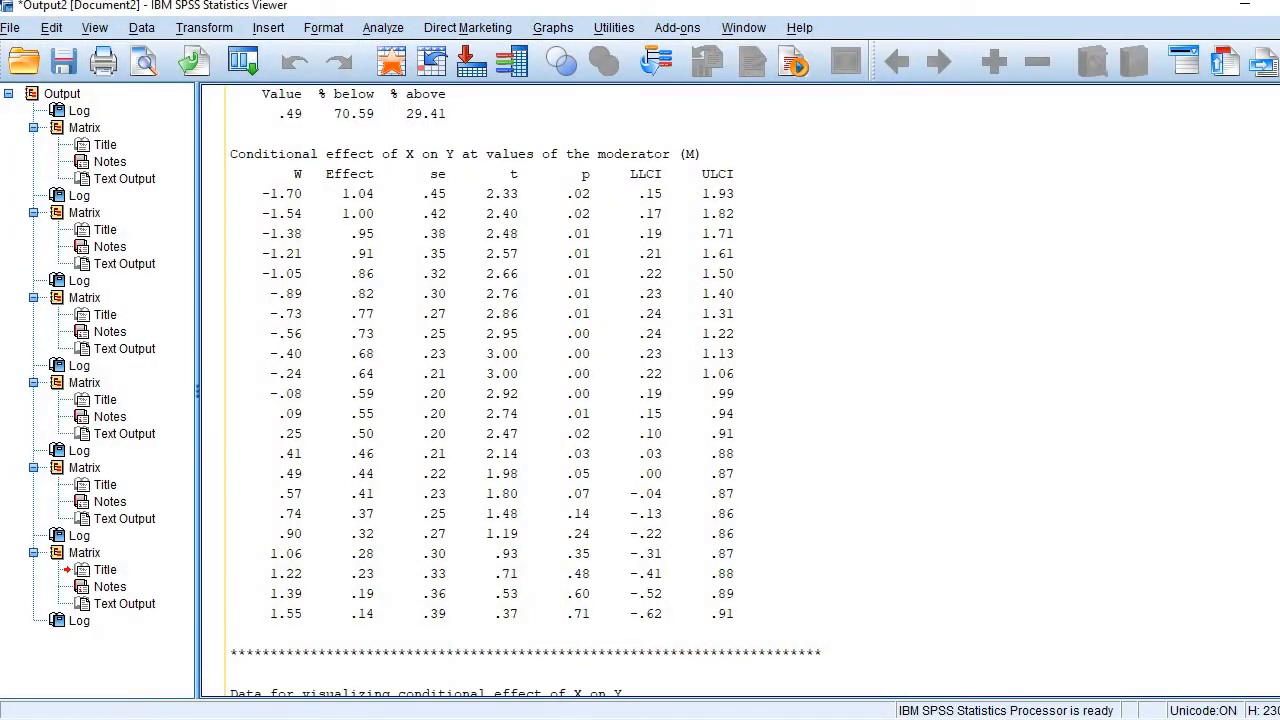
View the plotting data and analysis notes at the end of the output, and switch to Book2 in WPS Spreadsheets
scroll(1234, 502, "down", 10)
scroll(740, 390, "down", 2)
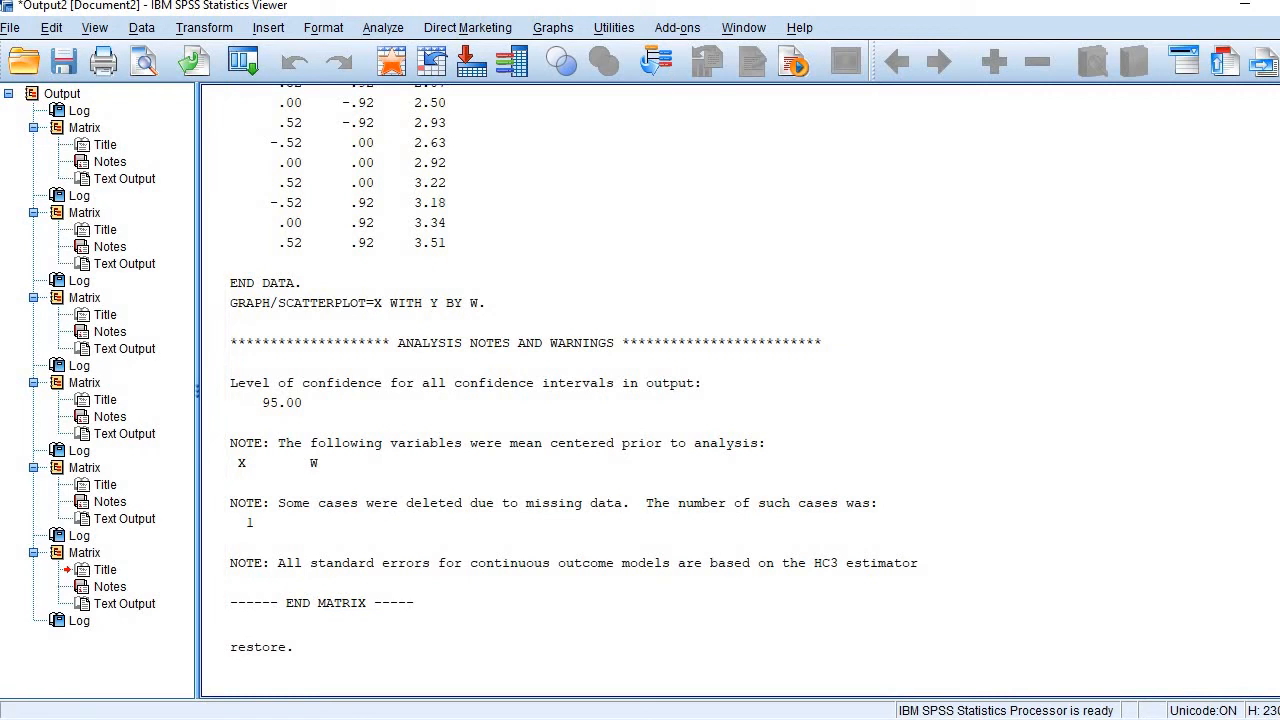
left_click(571, 691)
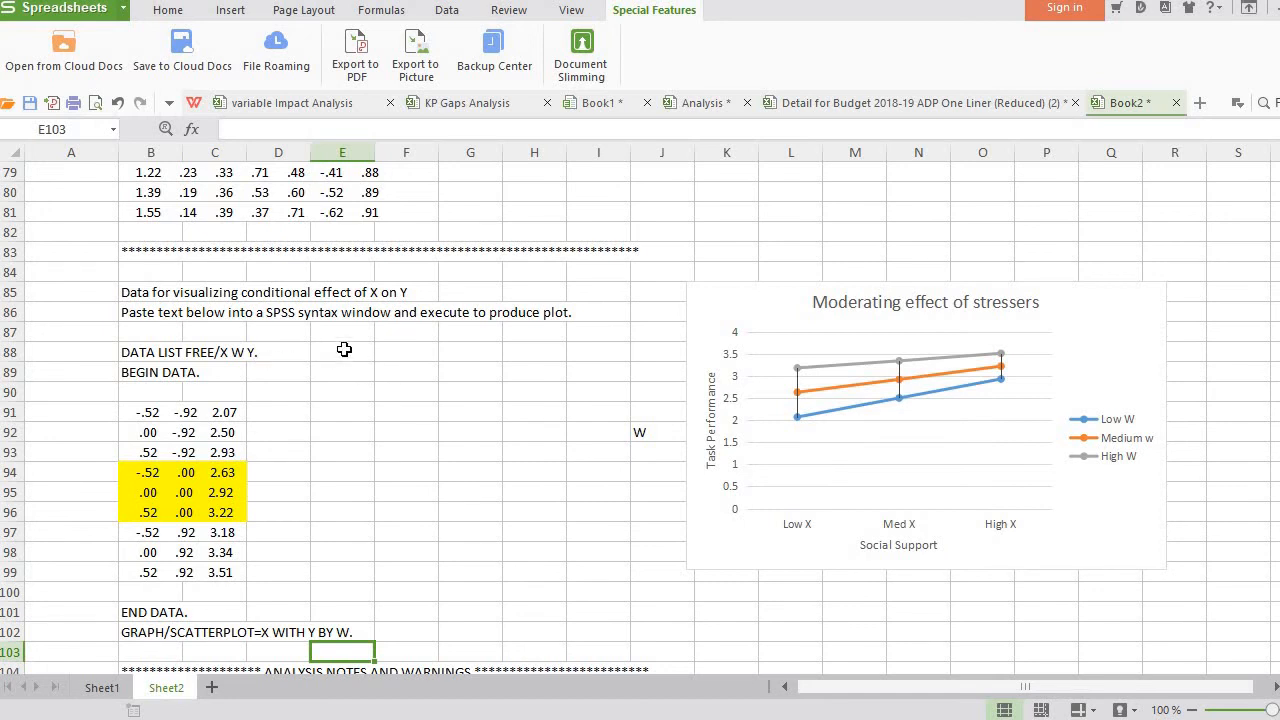
Look through the copied PROCESS output on Sheet2 from the model summary to the conditional effects of X on Y
scroll(361, 390, "up", 20)
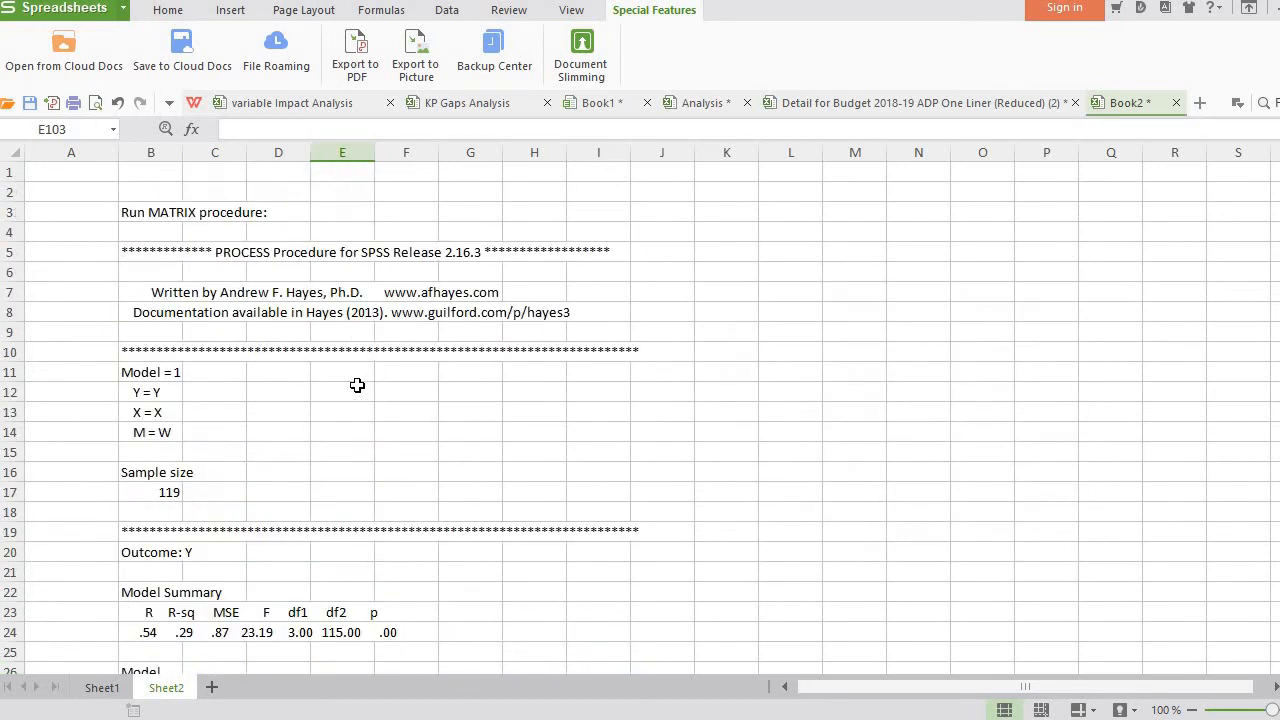
key("ctrl+Up")
scroll(357, 384, "down", 8)
scroll(357, 380, "up", 17)
scroll(640, 410, "down", 5)
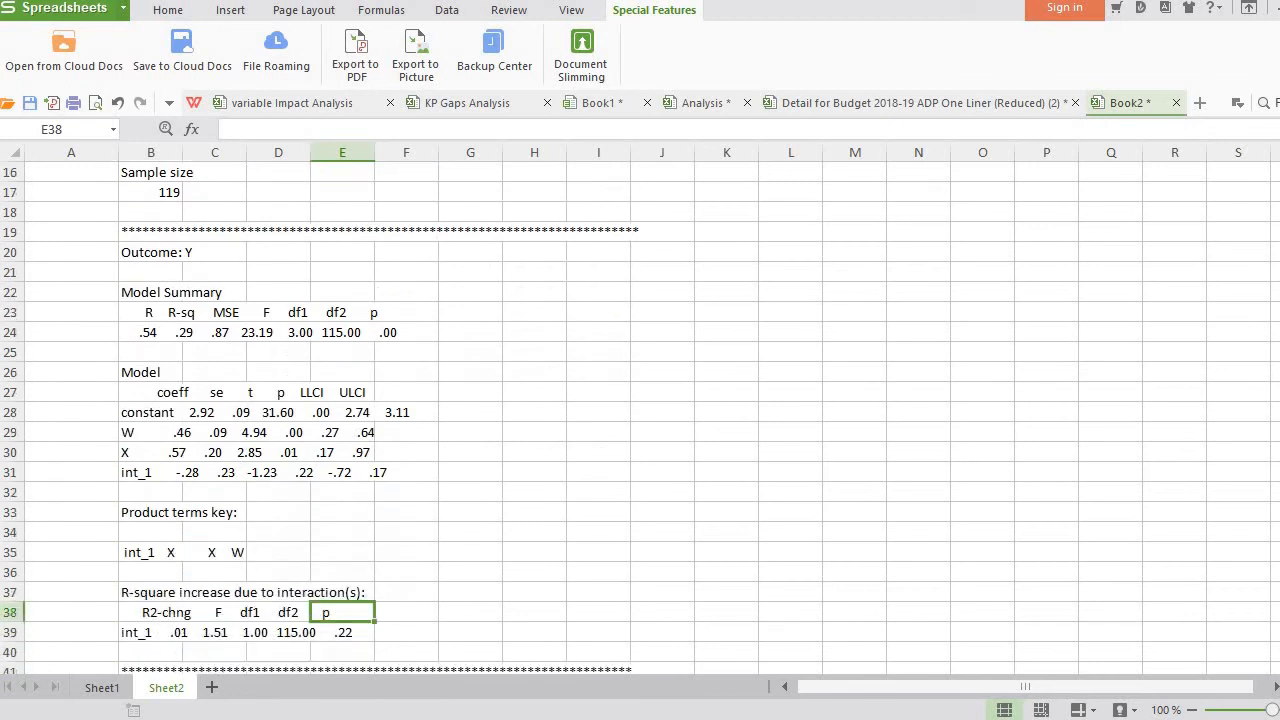
scroll(640, 410, "down", 6)
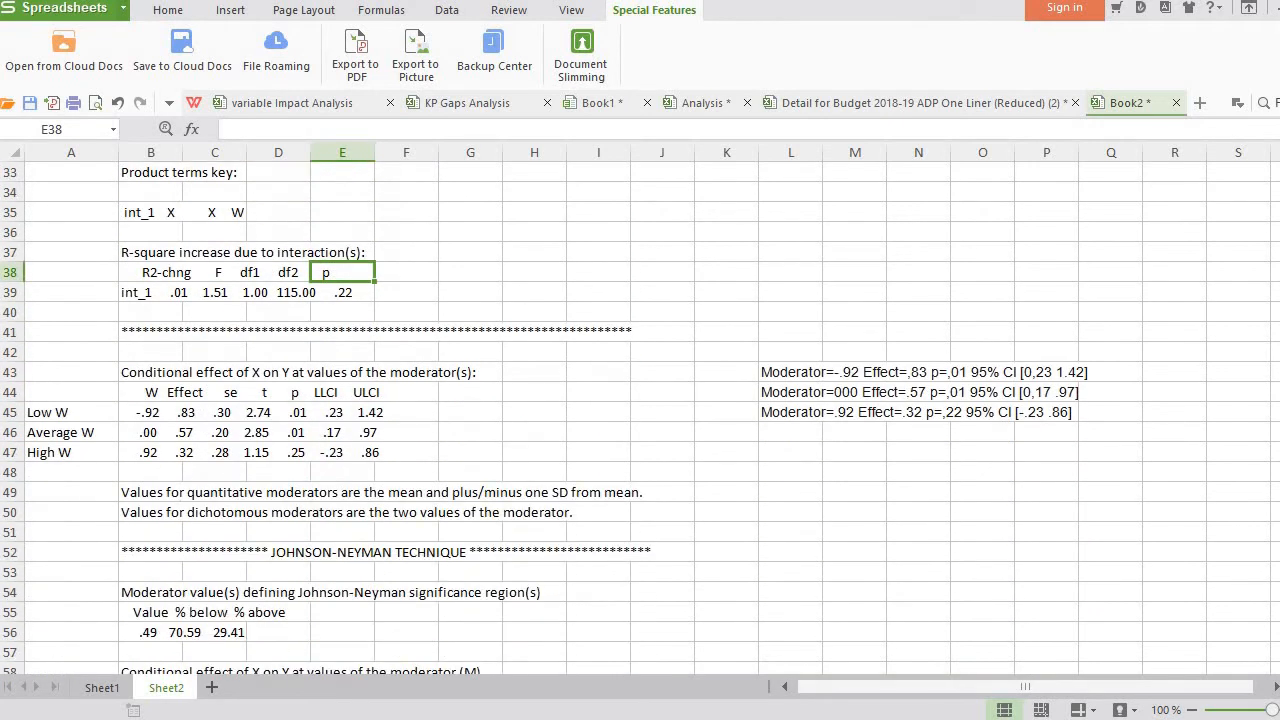
Examine the conditional effects of X on Y at low, average and high W in rows 45 to 47
left_click(778, 368)
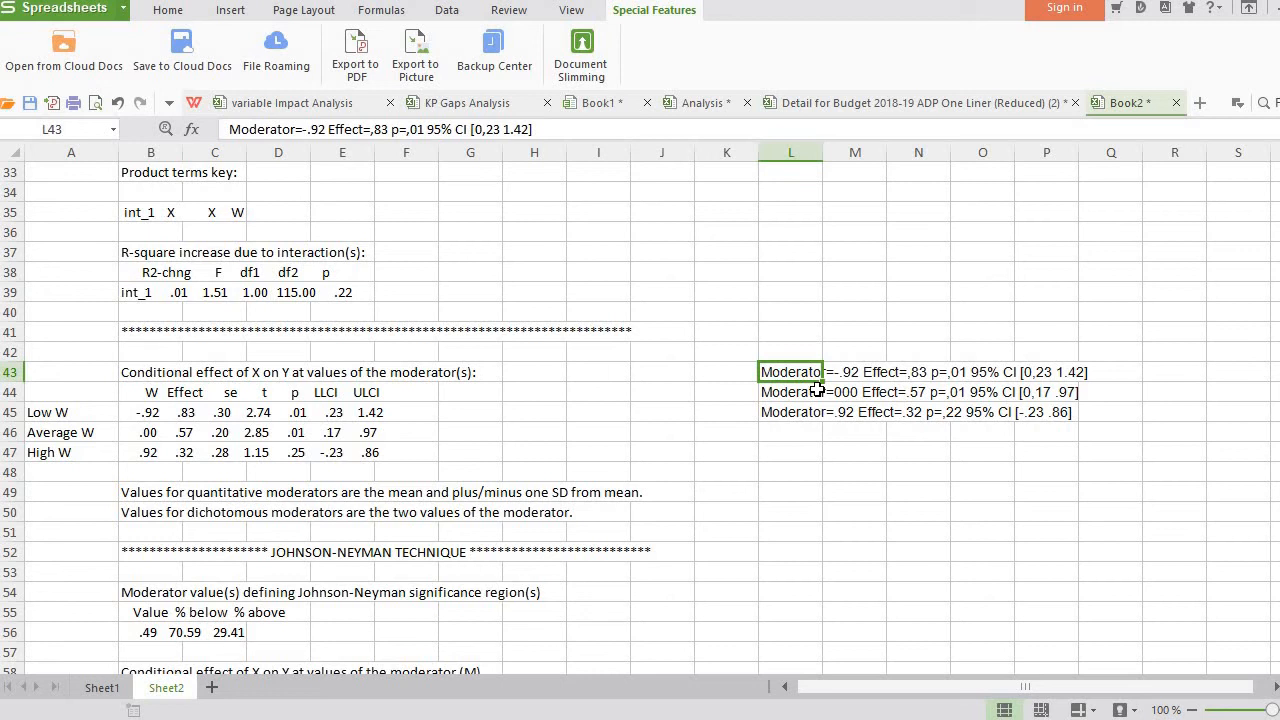
left_click(145, 408)
left_click(141, 400)
left_click(143, 415)
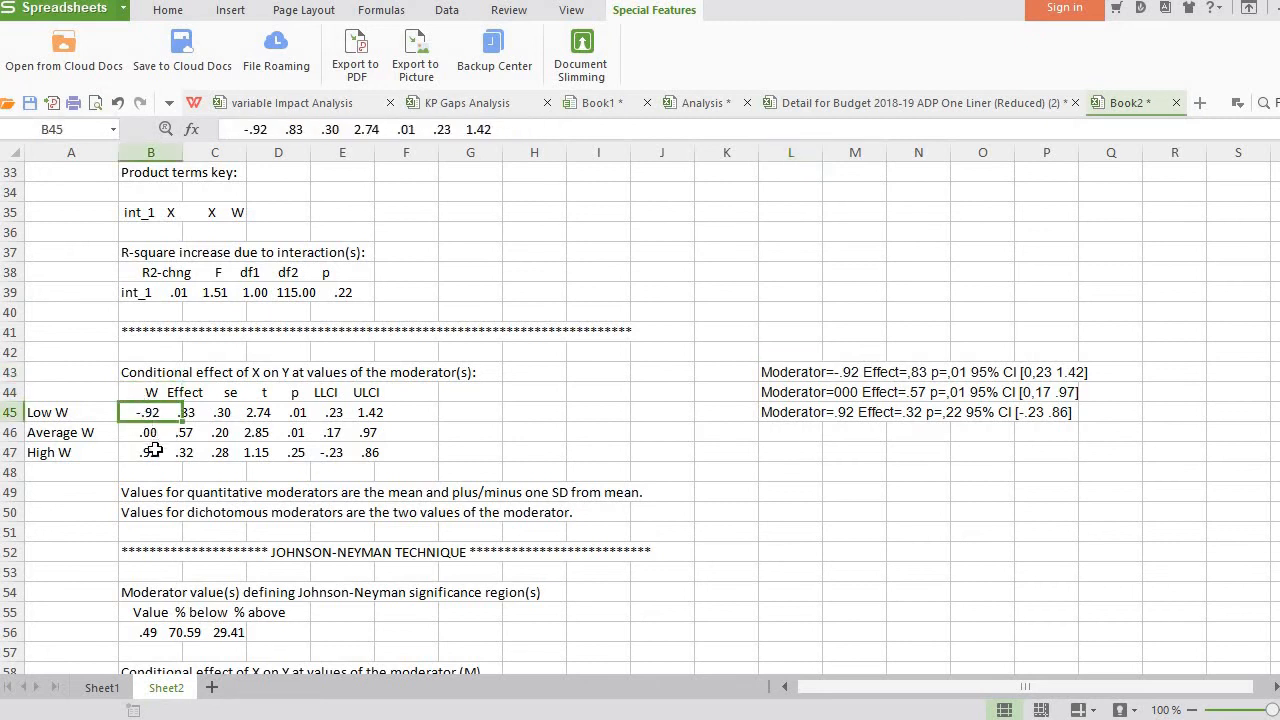
left_click(151, 436)
left_click(155, 452)
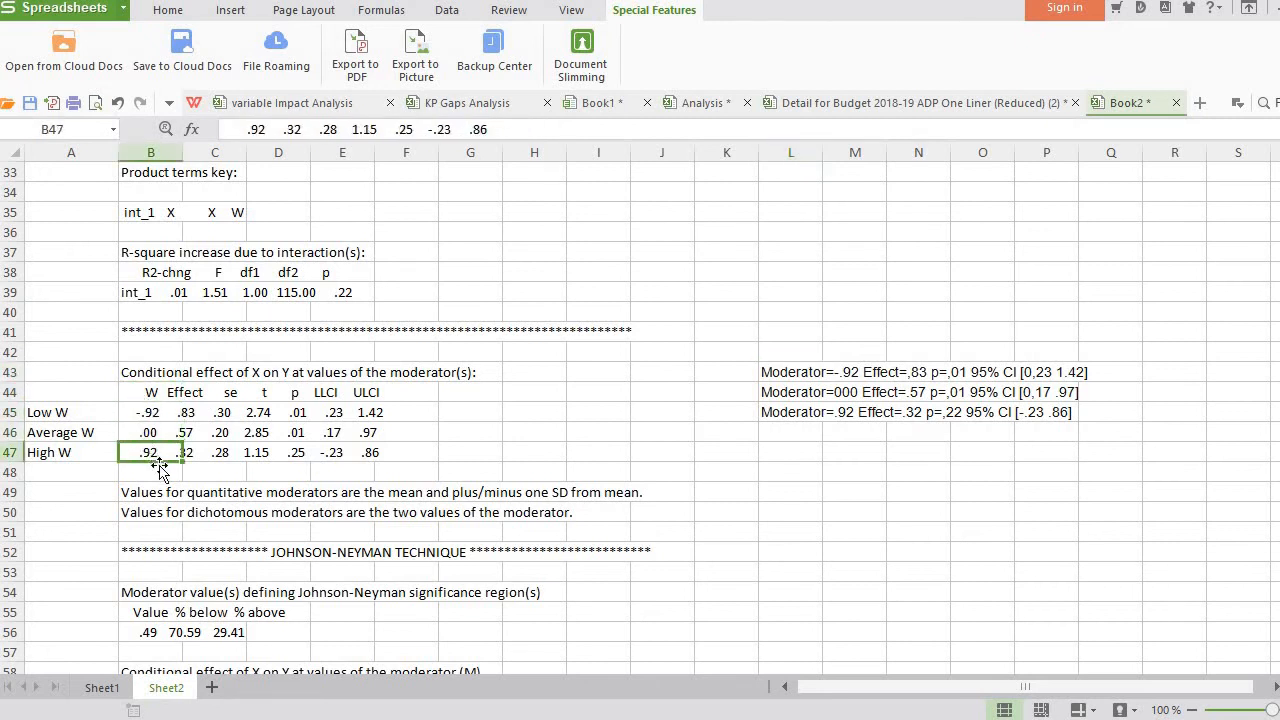
left_click(200, 416)
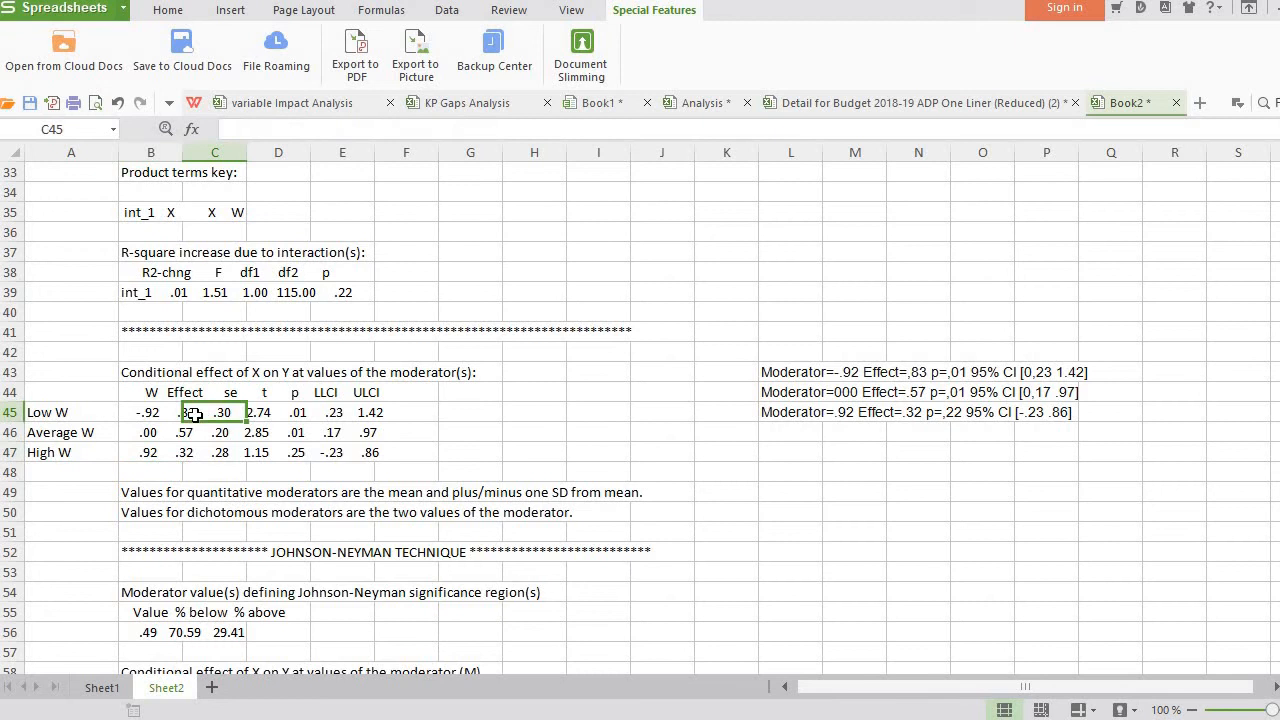
left_click(190, 472)
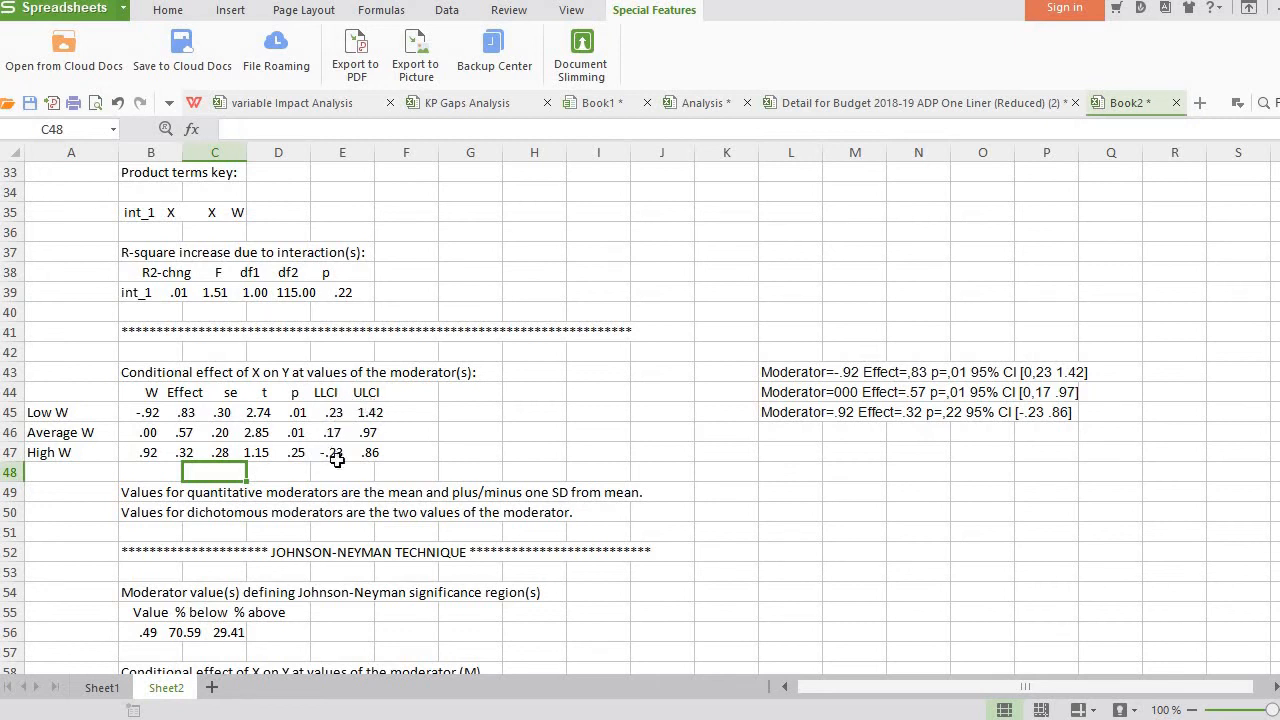
Compare the written moderator results in L43:L45 with the low, average and high W rows of the conditional effects table
left_click(790, 372)
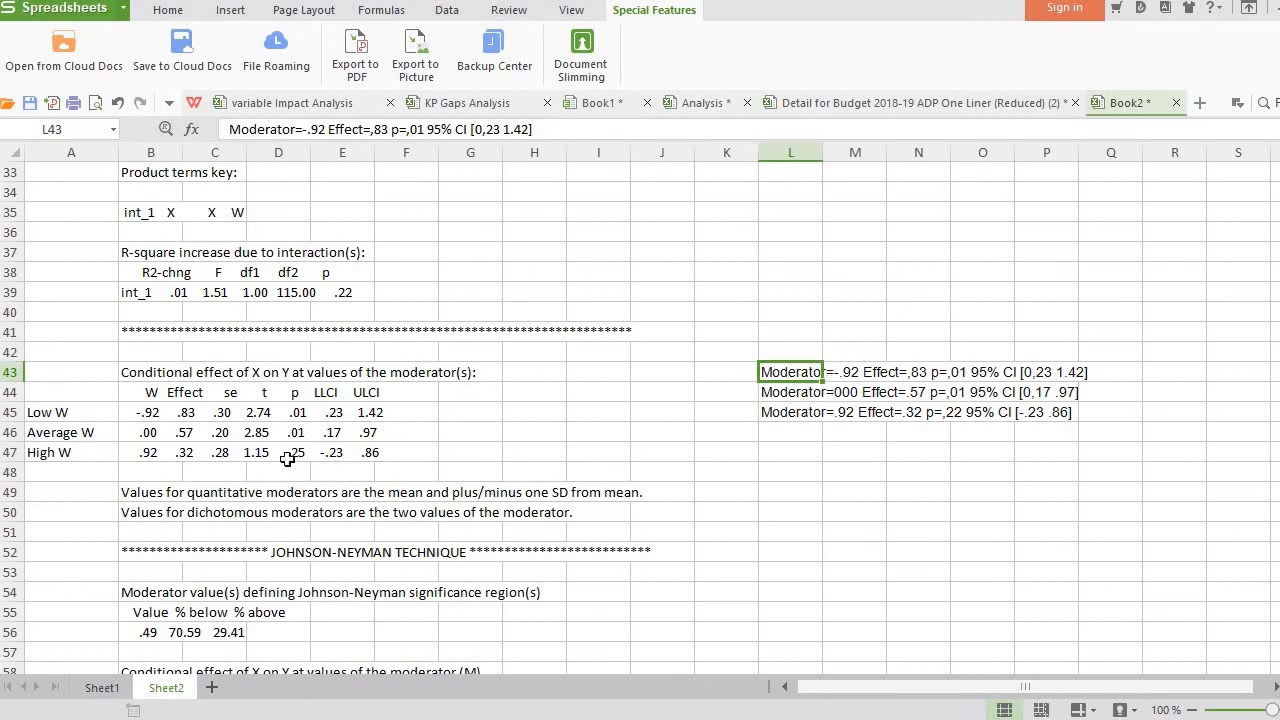
key("Right")
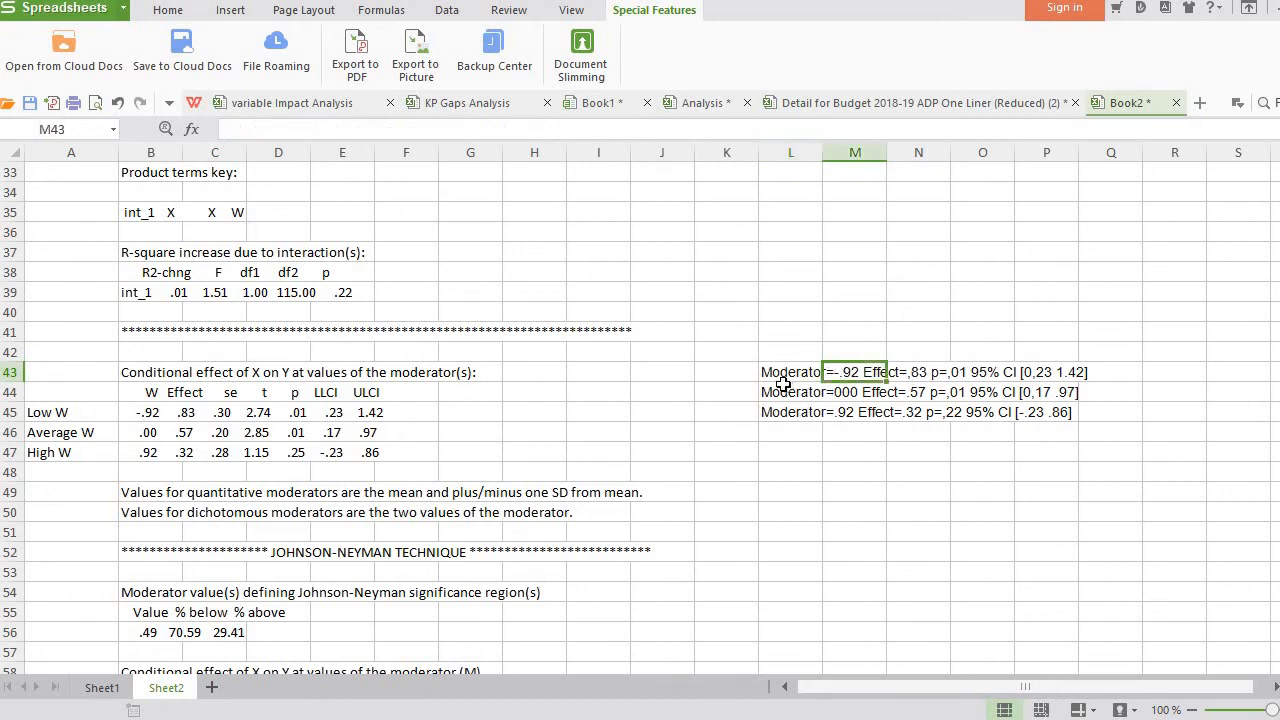
left_click(783, 378)
left_click(150, 435)
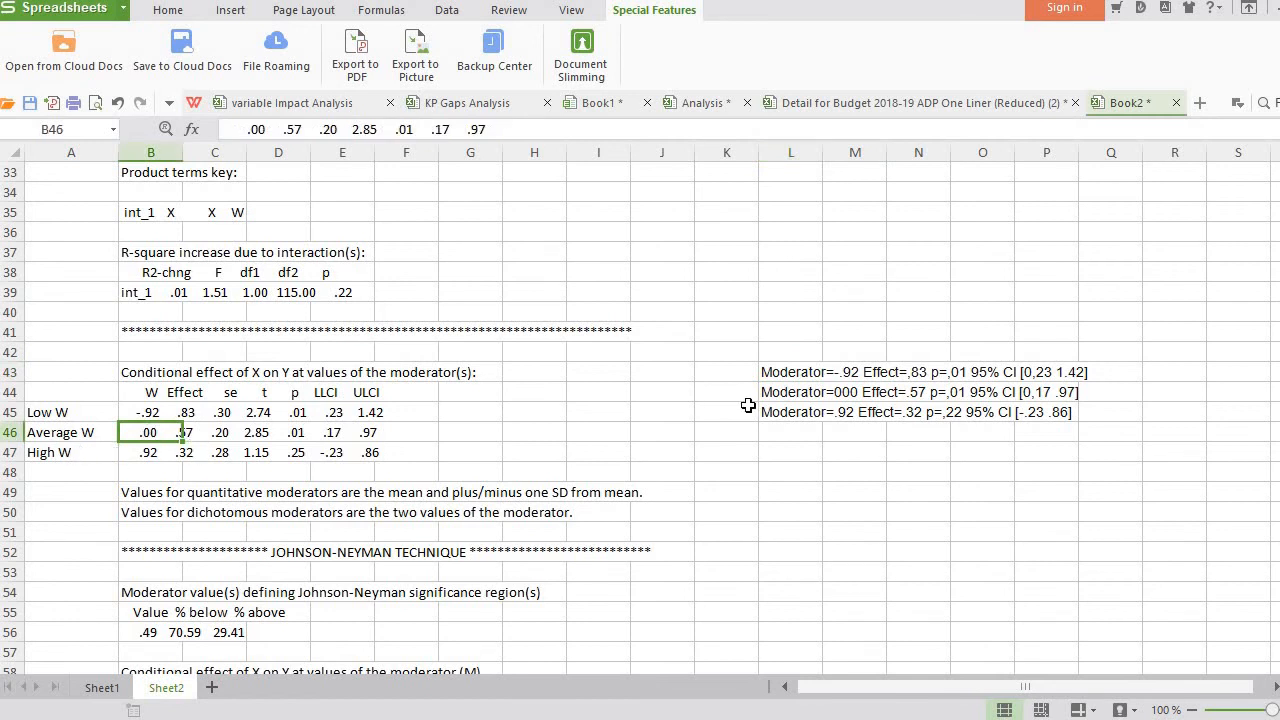
left_click(1066, 393)
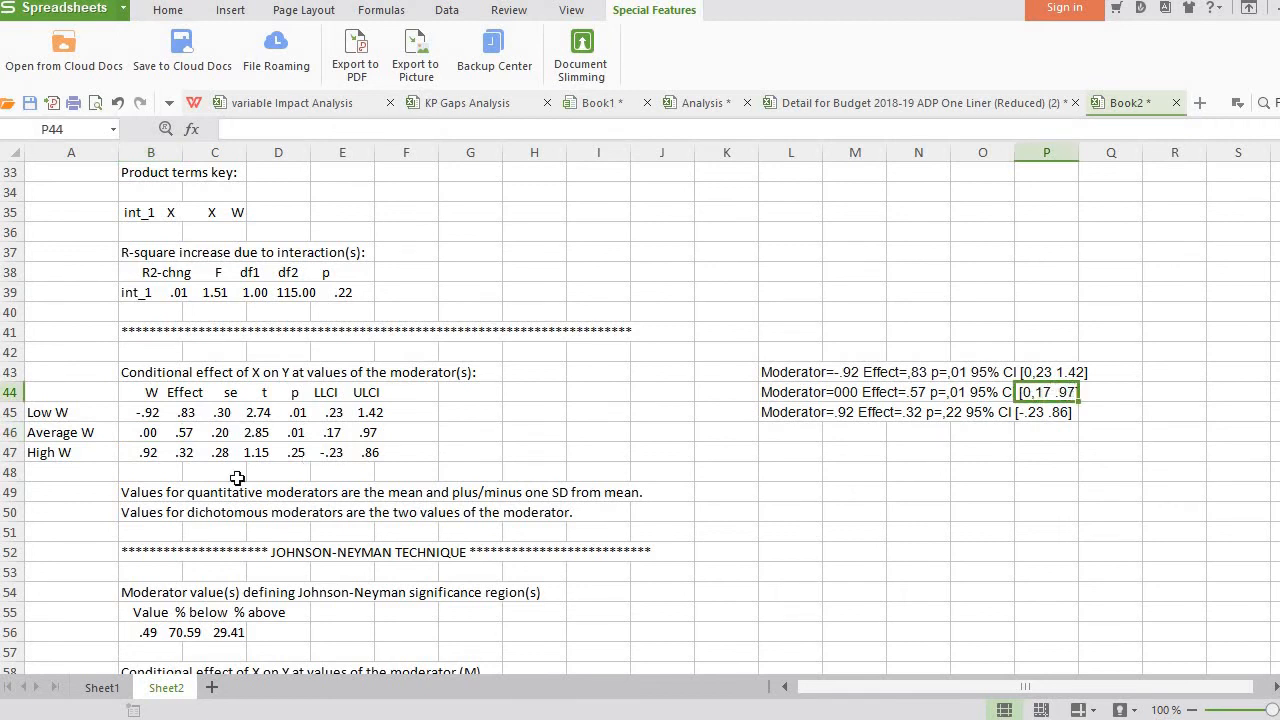
left_click(148, 453)
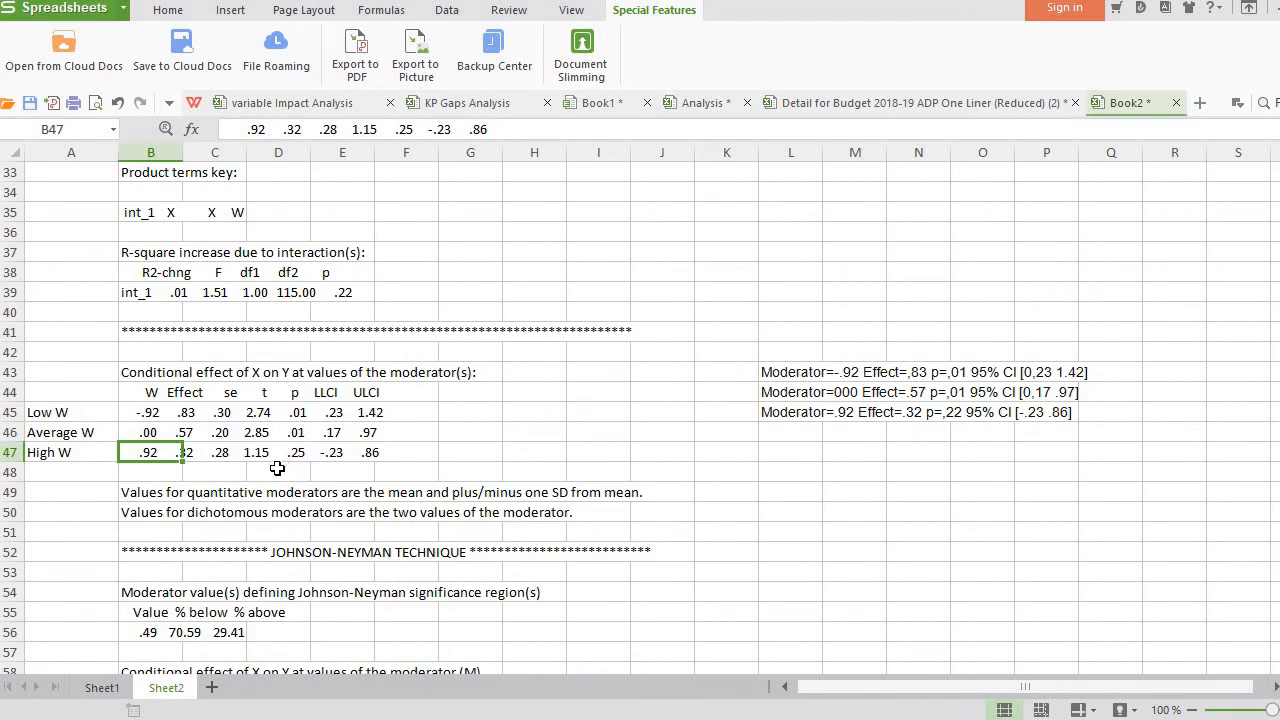
Review the stressors and task performance definitions on slide 8 in WPS Presentation and return to Book2 in WPS Spreadsheets
key("alt+Tab")
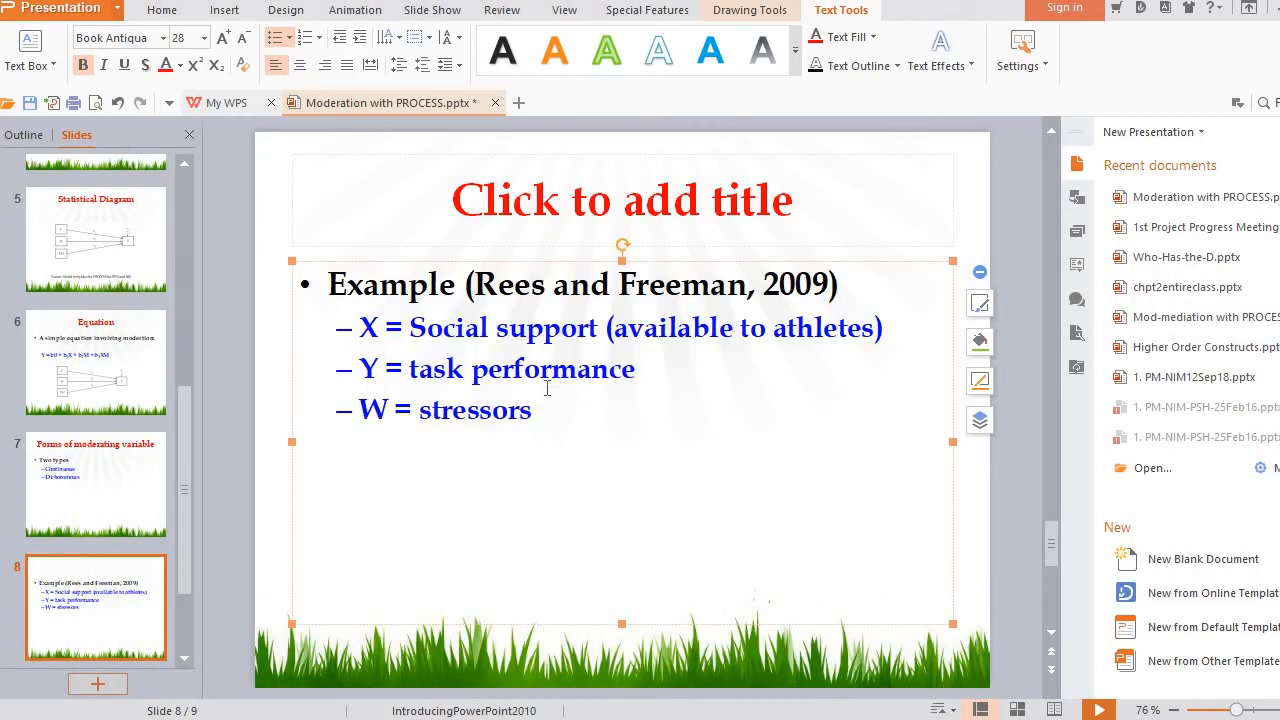
left_click(520, 410)
left_click(599, 369)
mouse_move(368, 651)
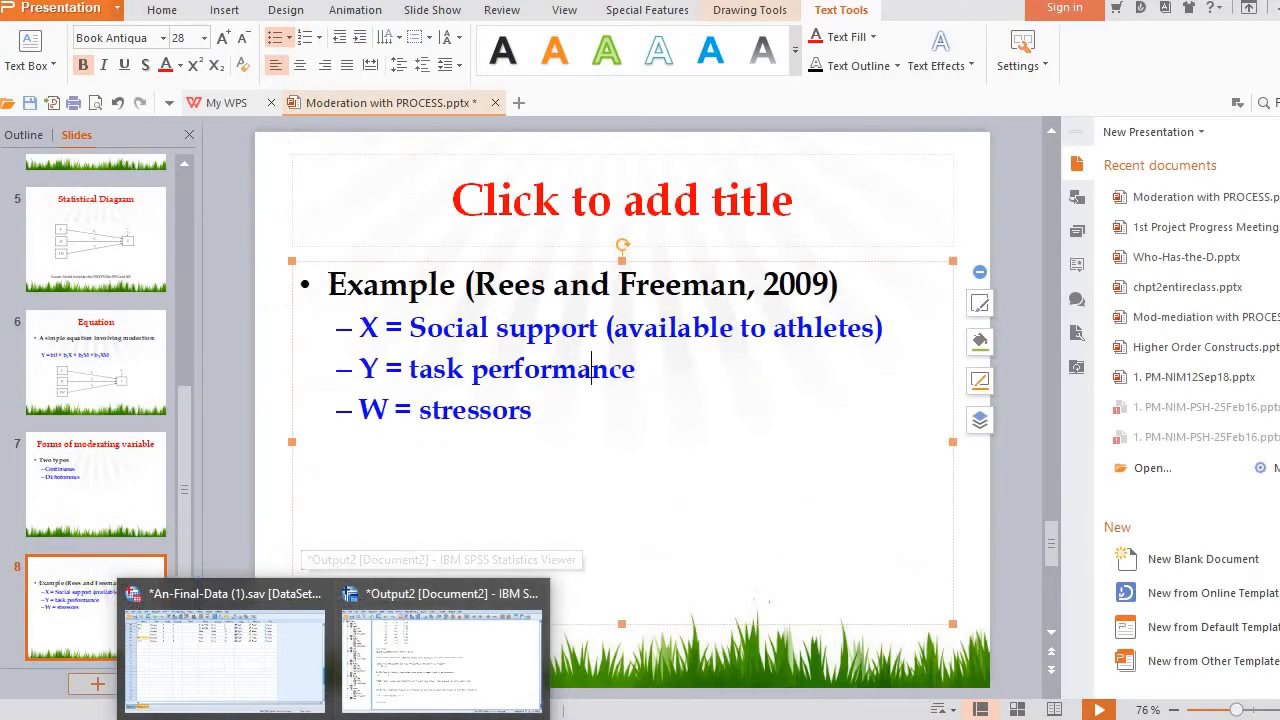
left_click(510, 718)
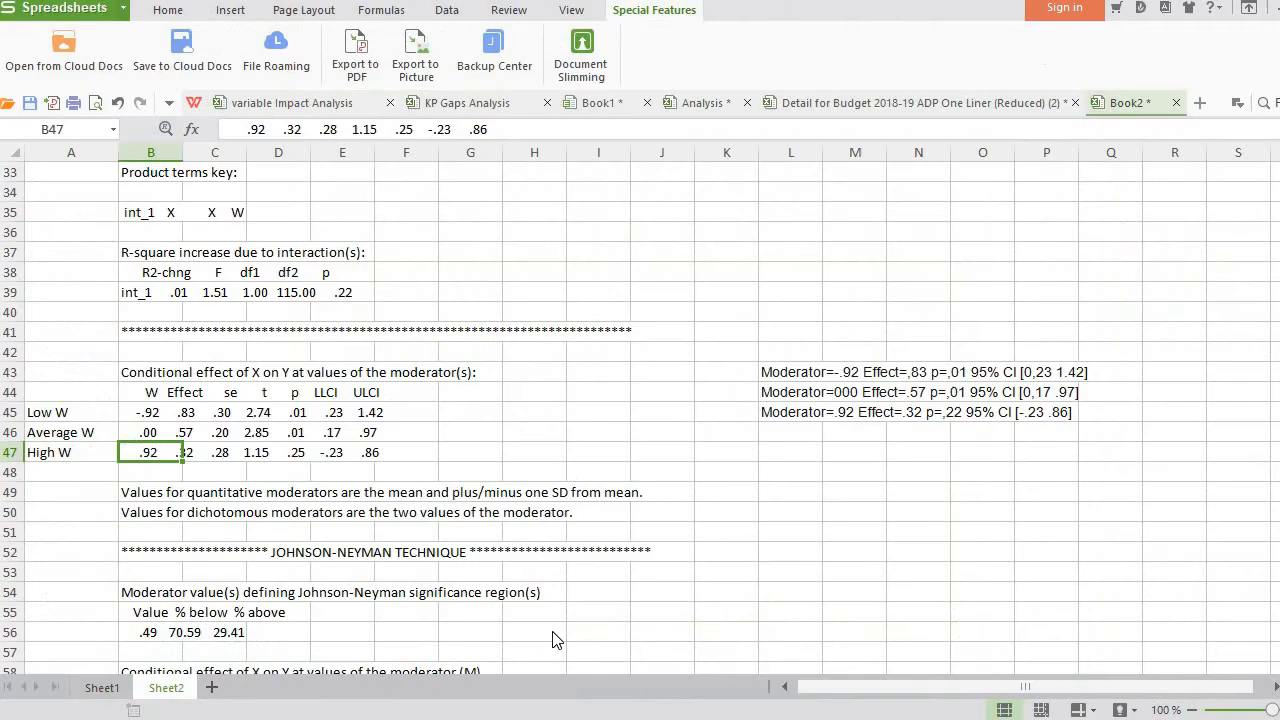
View the Johnson-Neyman table, the data for visualizing the conditional effect and the moderating effect chart further down Sheet2
left_click(750, 534)
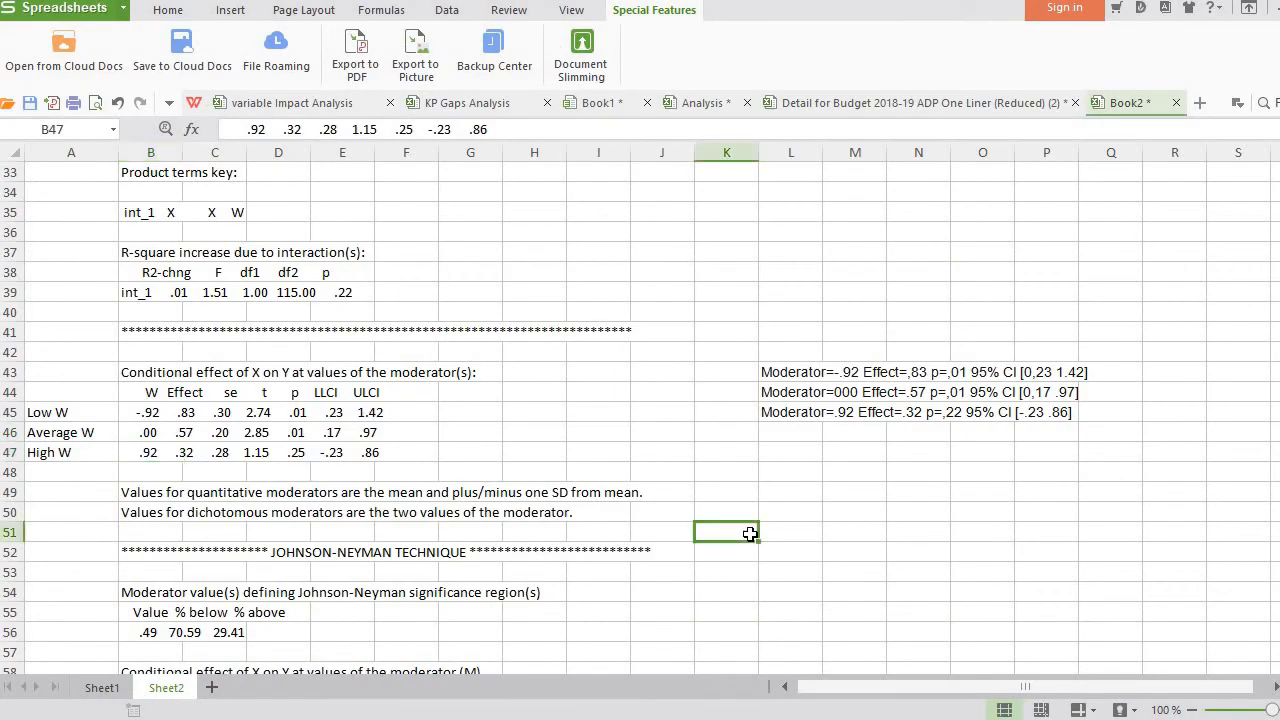
key("Down")
key("Down")
key("Down")
key("Down")
key("Down")
key("Down")
key("Down")
key("Down")
key("Down")
key("Down")
key("Down")
key("Down")
key("Down")
key("Down")
key("Down")
key("Down")
key("Down")
key("Down")
key("Down")
key("Down")
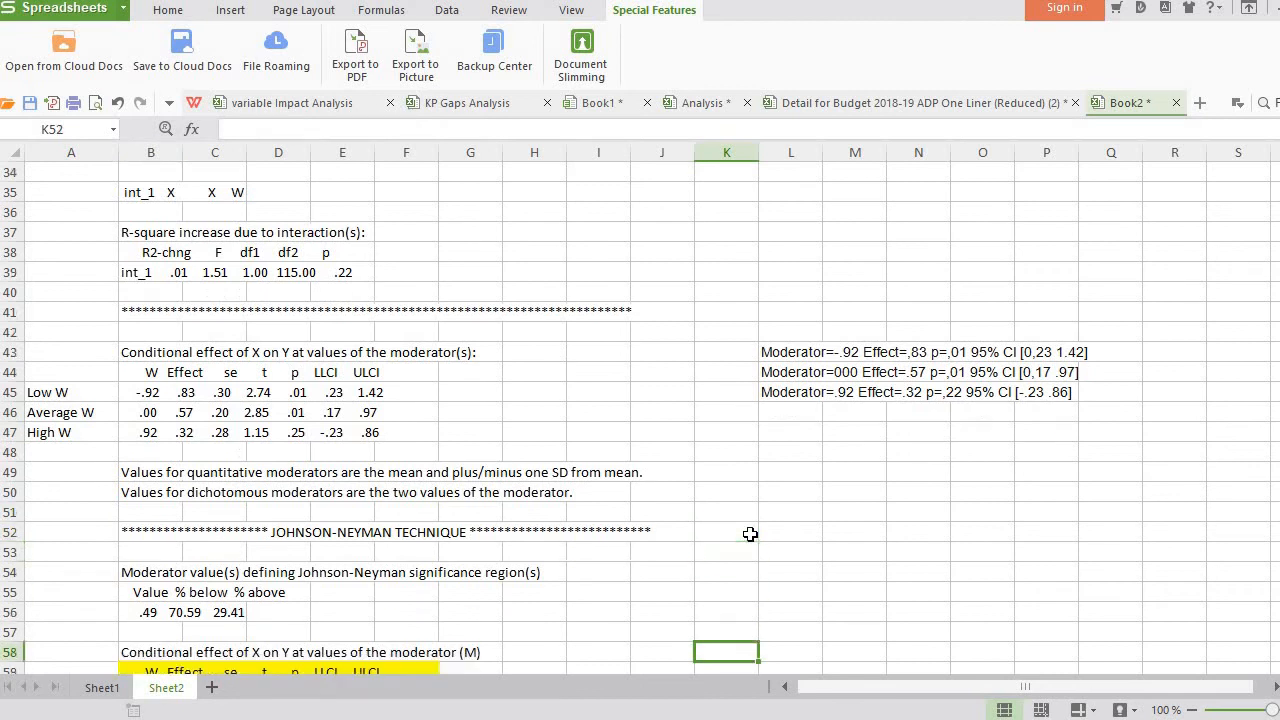
key("Down")
key("Down")
key("Down")
key("Down")
key("Down")
key("Down")
key("Down")
key("Down")
key("Down")
key("Down")
key("Down")
key("Down")
key("Down")
key("Down")
key("Down")
key("Down")
key("Down")
key("Down")
key("Down")
key("Down")
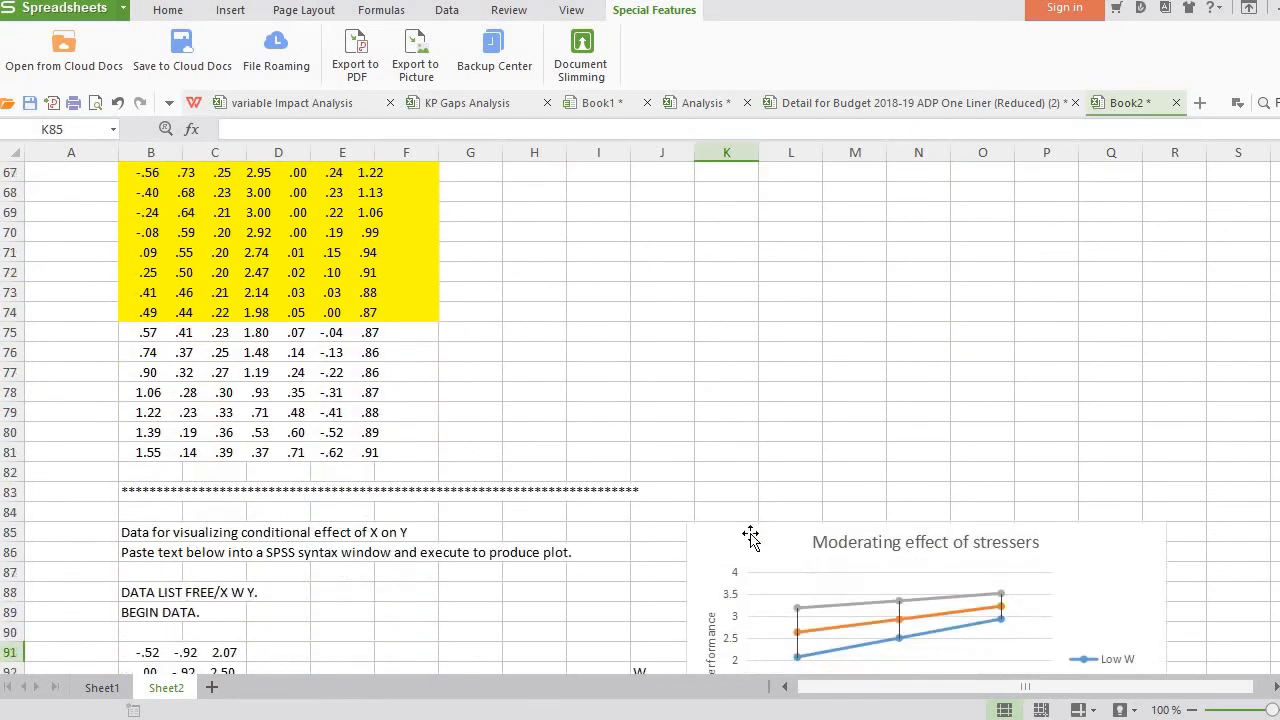
key("Down")
key("Down")
key("Down")
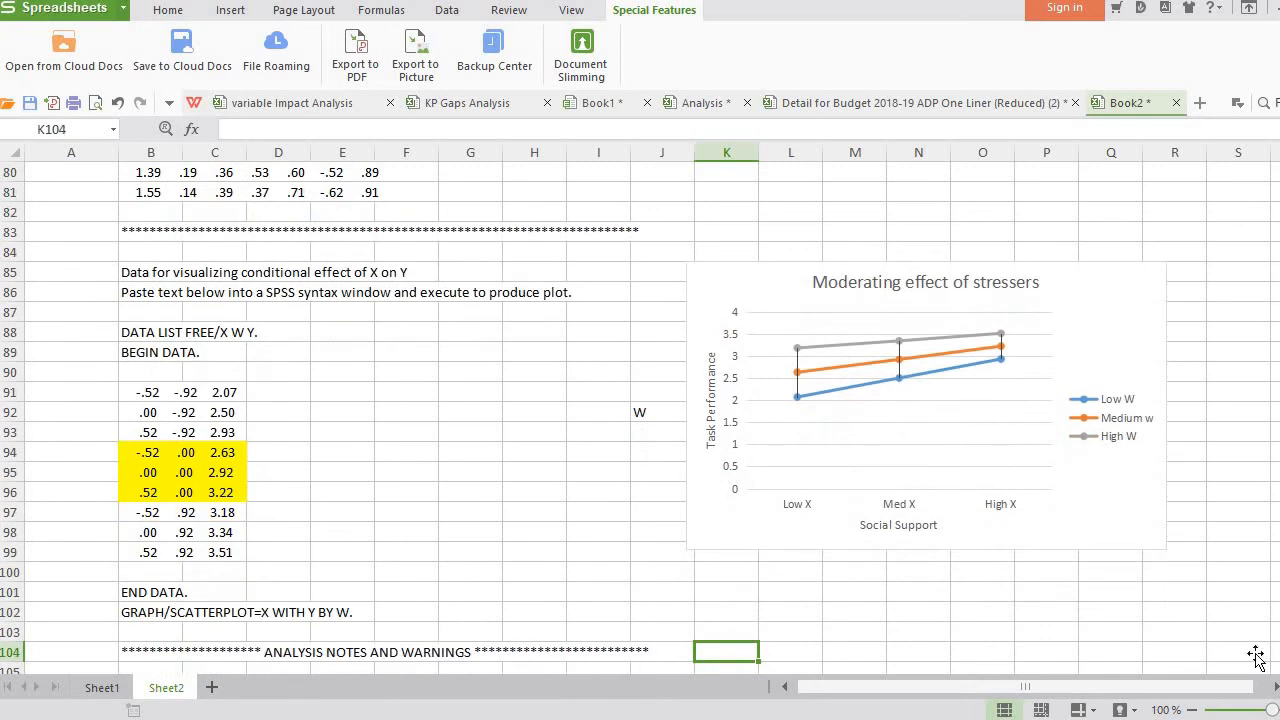
Examine the X, W and Y columns of the plotting data in rows 91 to 99
left_click(218, 395)
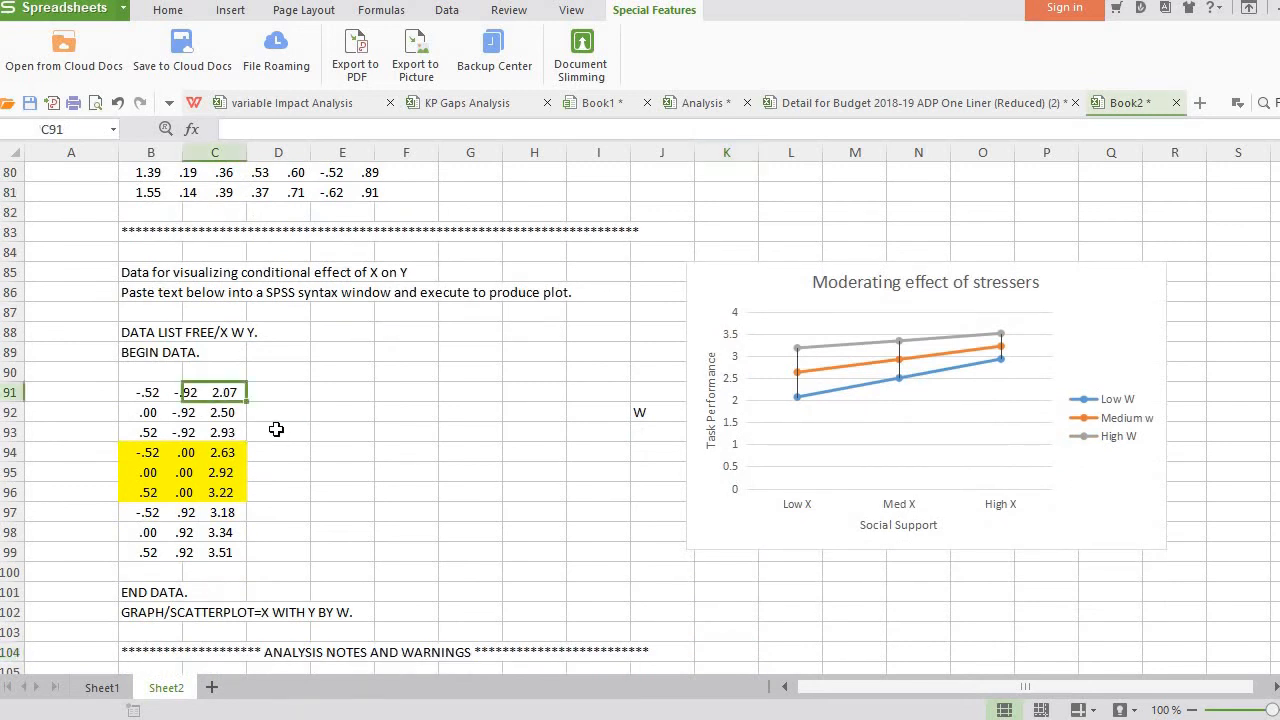
key("Home")
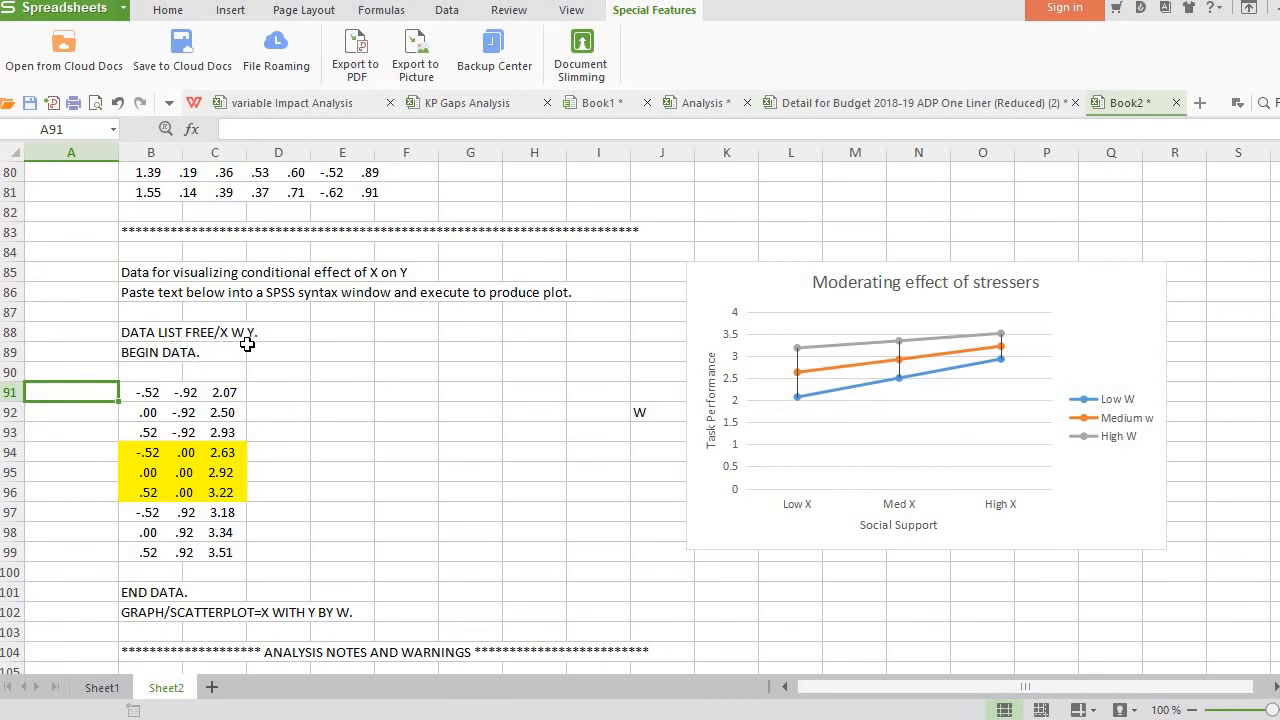
left_click_drag(149, 396, 146, 550)
left_click(289, 396)
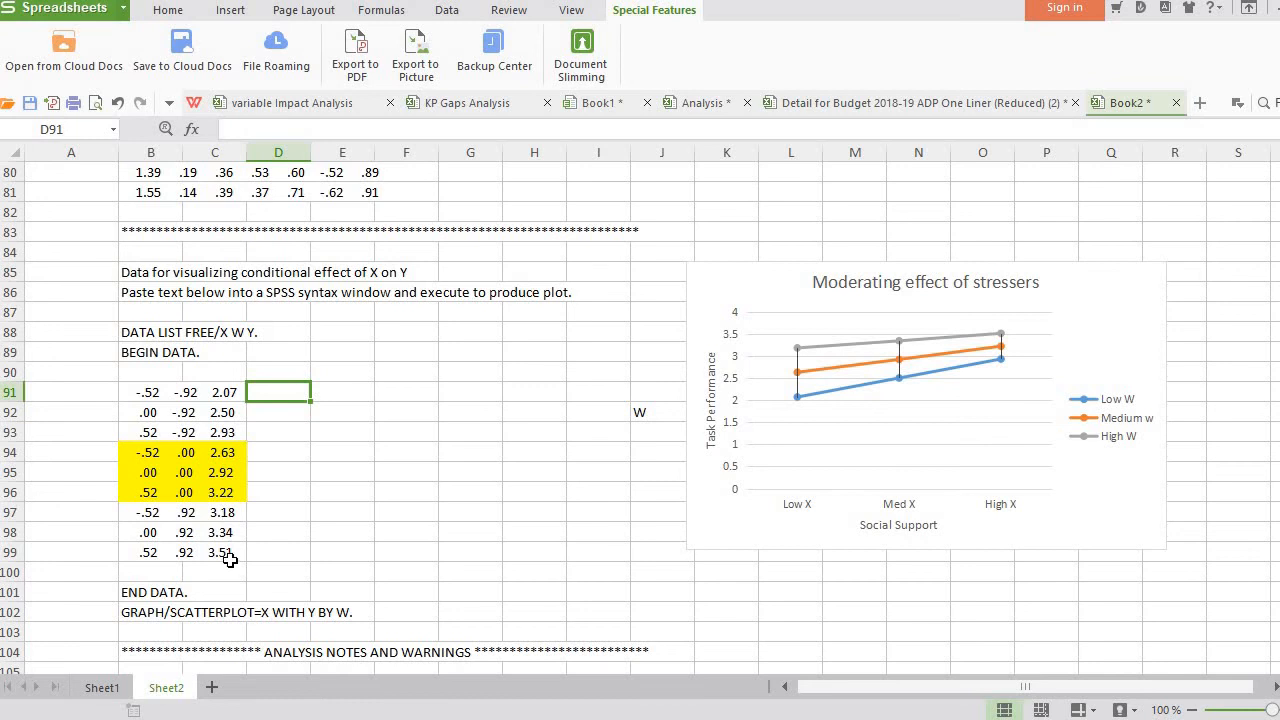
Move the Moderating effect of stressers chart down so the source table in K90:N94 is uncovered
left_click(705, 278)
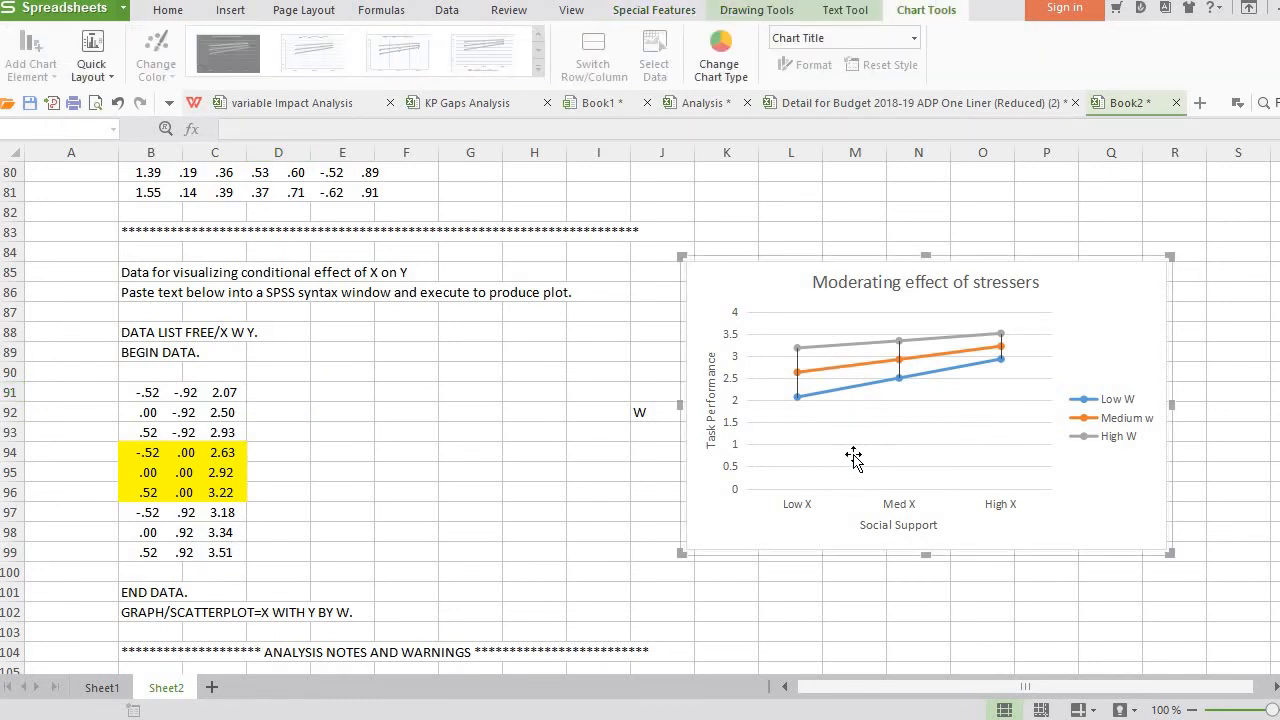
left_click_drag(853, 458, 791, 417)
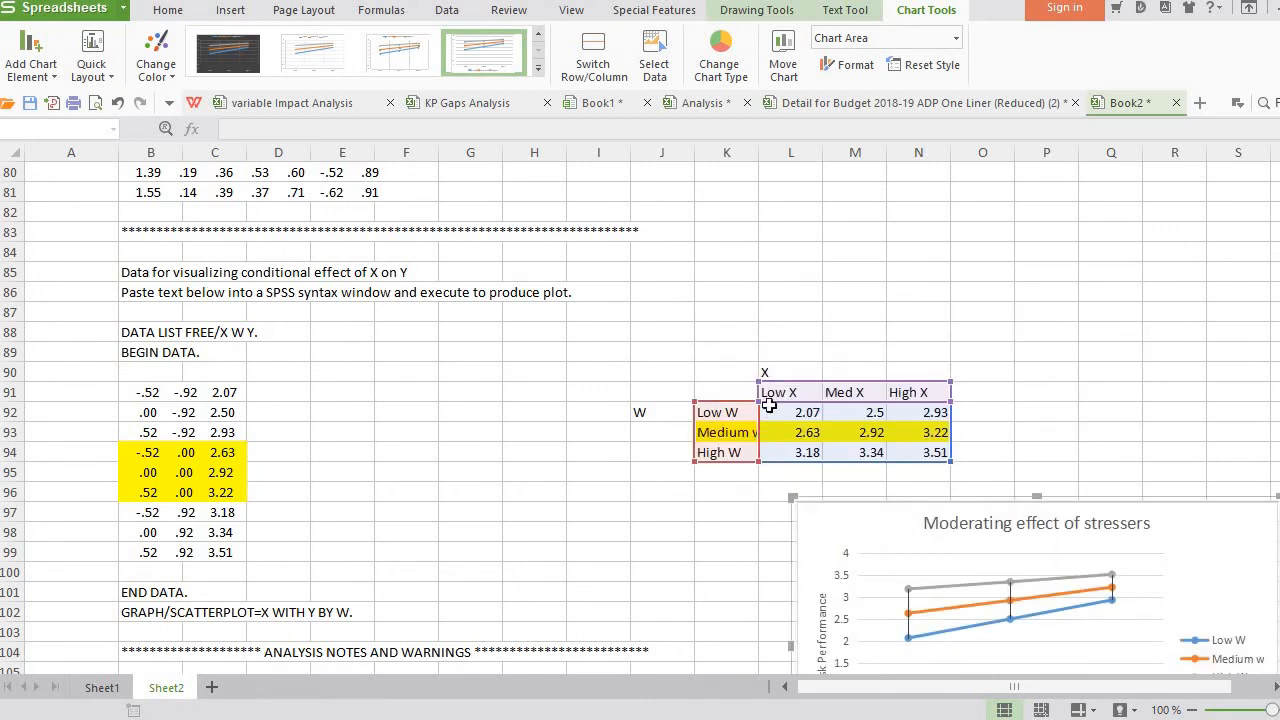
left_click(727, 330)
Examine the Low, Med and High X column headings and the Medium and High W row labels of the chart's source table
left_click(800, 394)
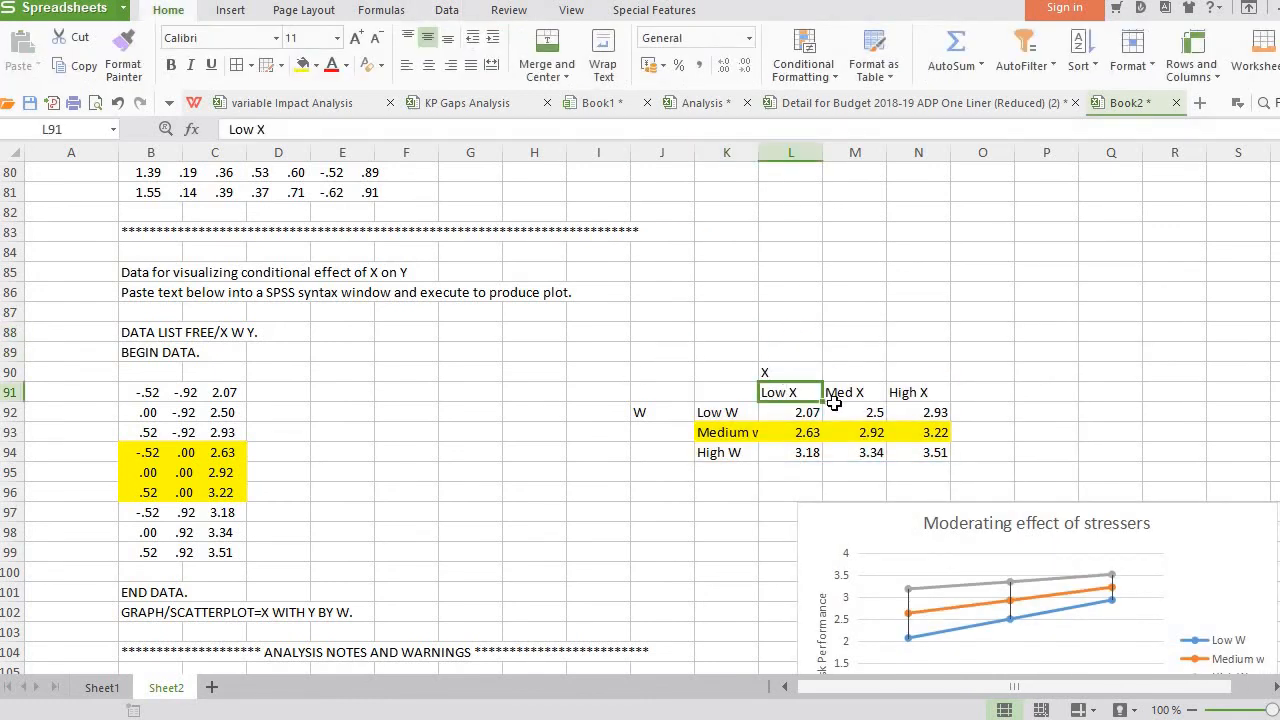
left_click(895, 376)
left_click(788, 394)
left_click(858, 393)
left_click(914, 394)
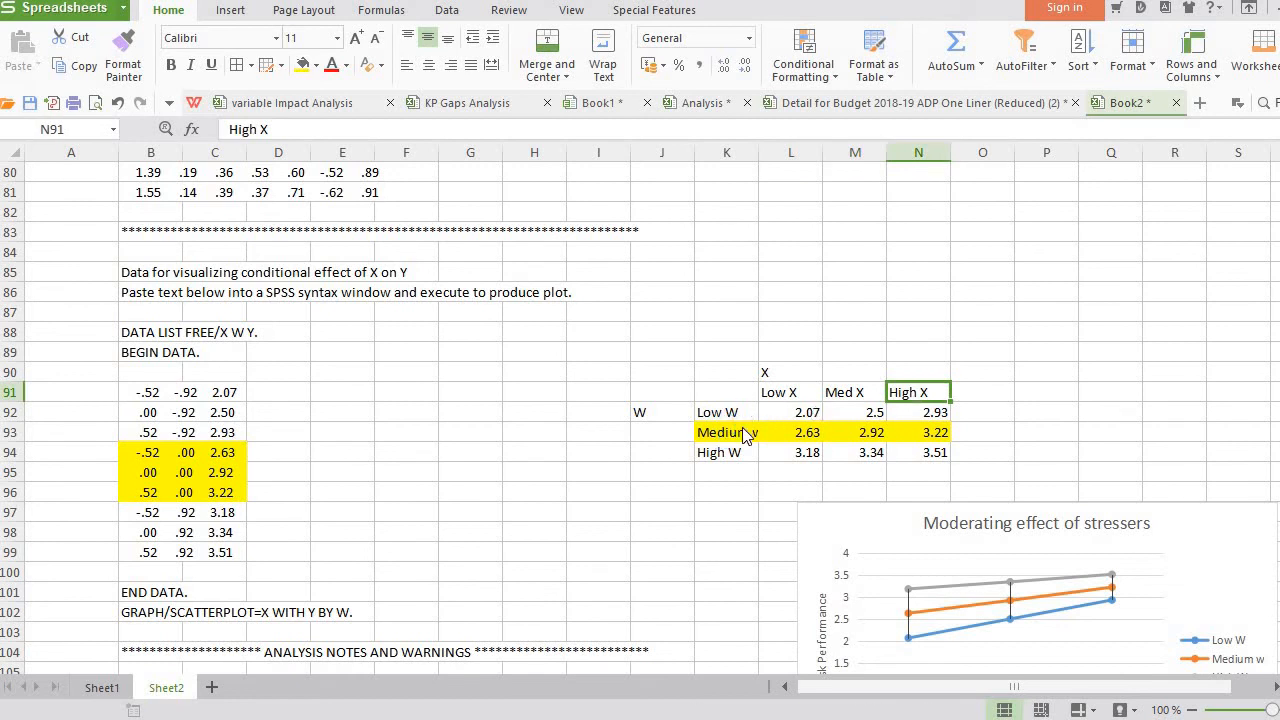
left_click(738, 433)
left_click(737, 451)
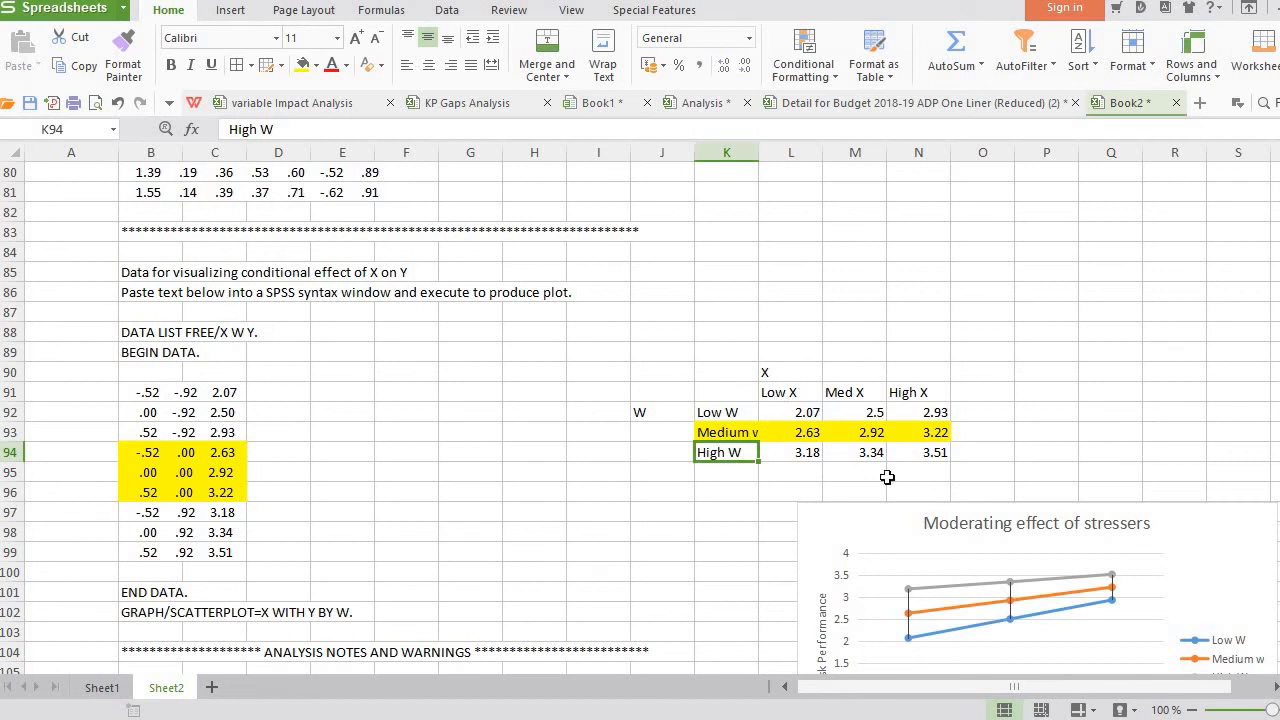
Compare the Low W row and the first Medium w value of the chart's source table with the plotting data in column B
left_click(798, 413)
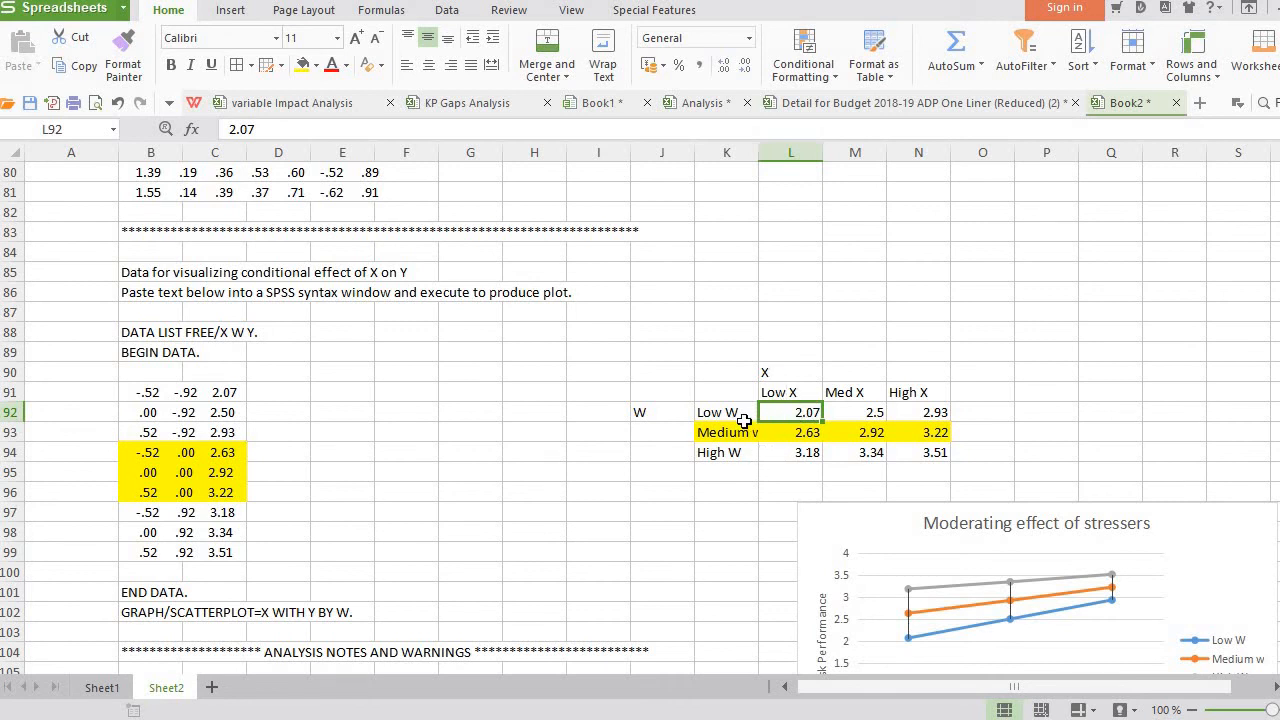
left_click(198, 395)
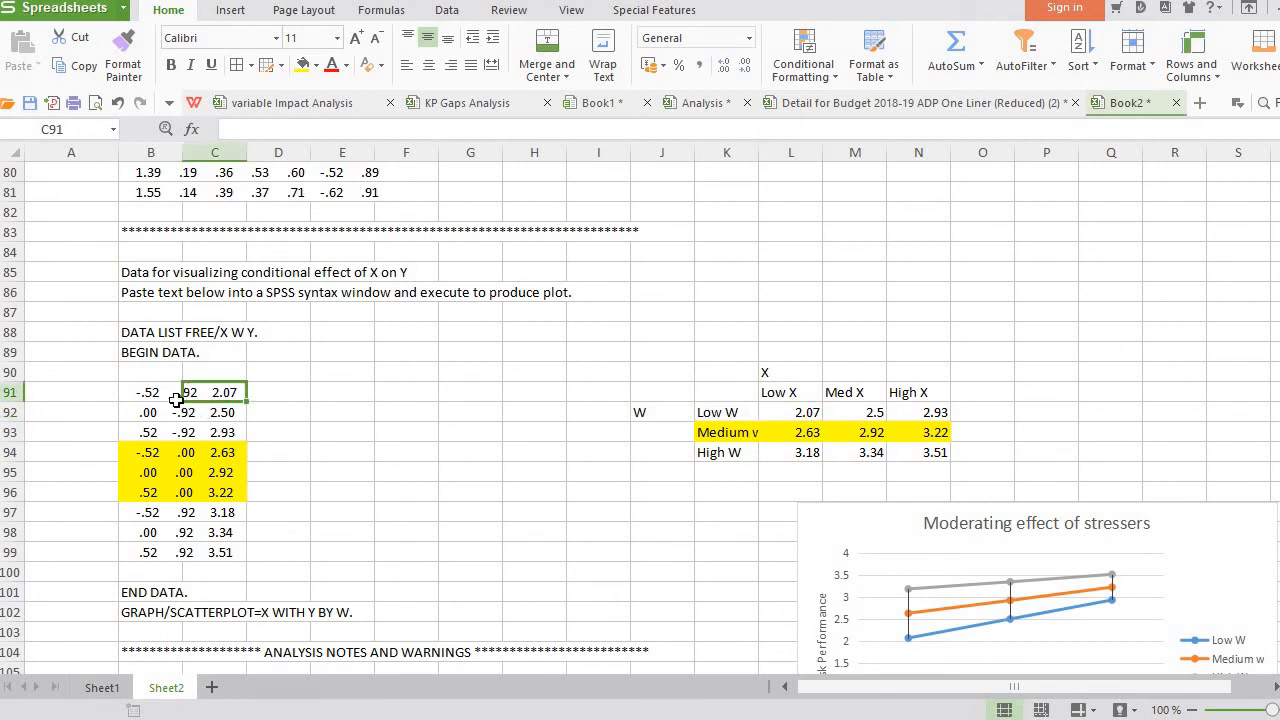
left_click(173, 395)
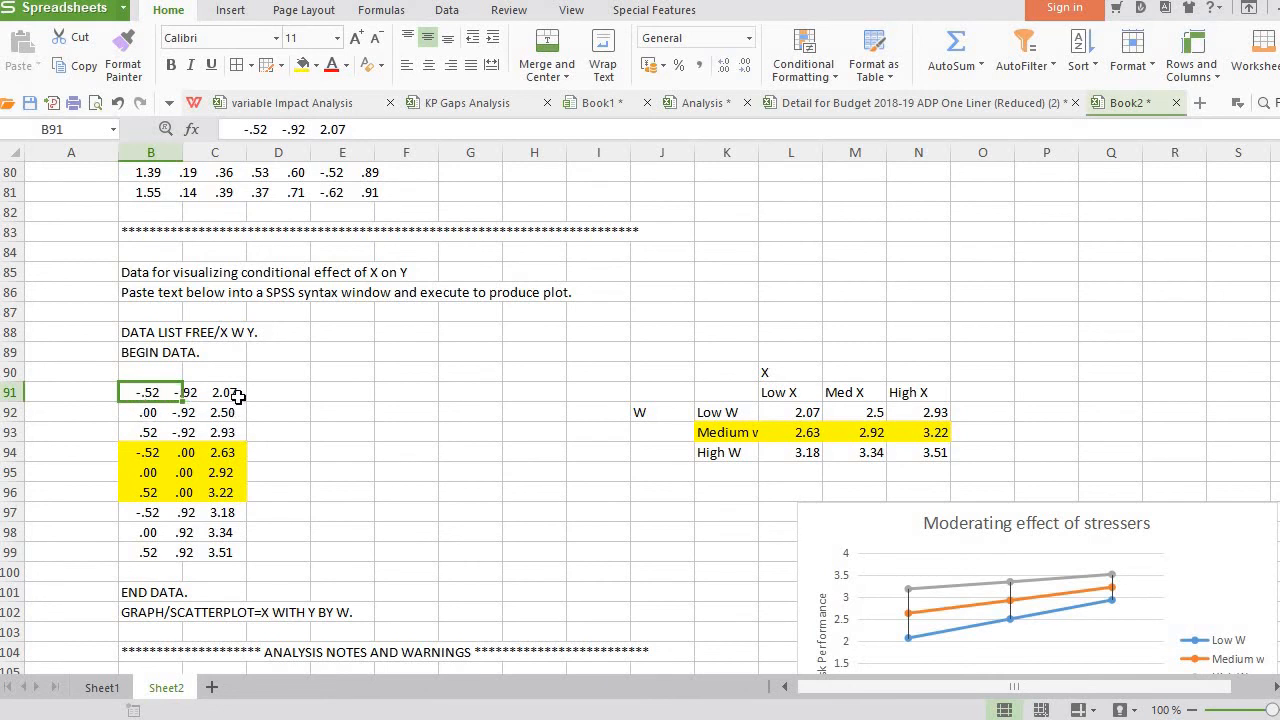
left_click(810, 414)
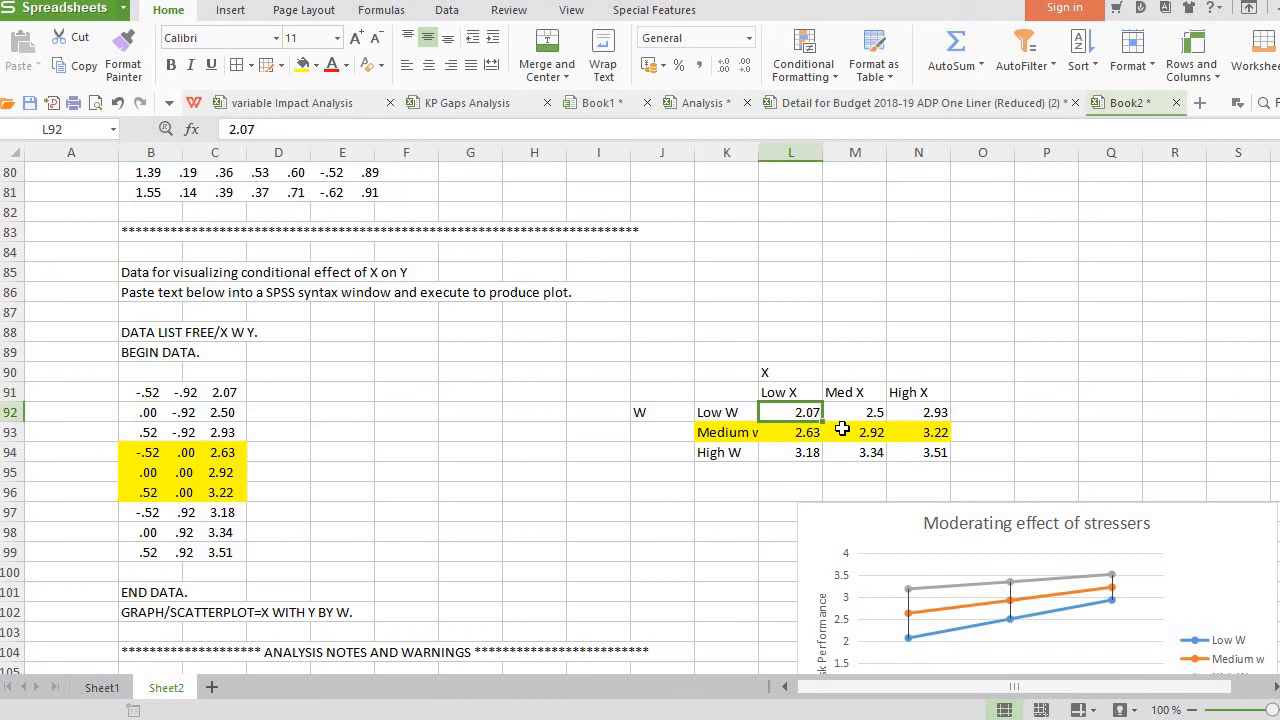
left_click(855, 414)
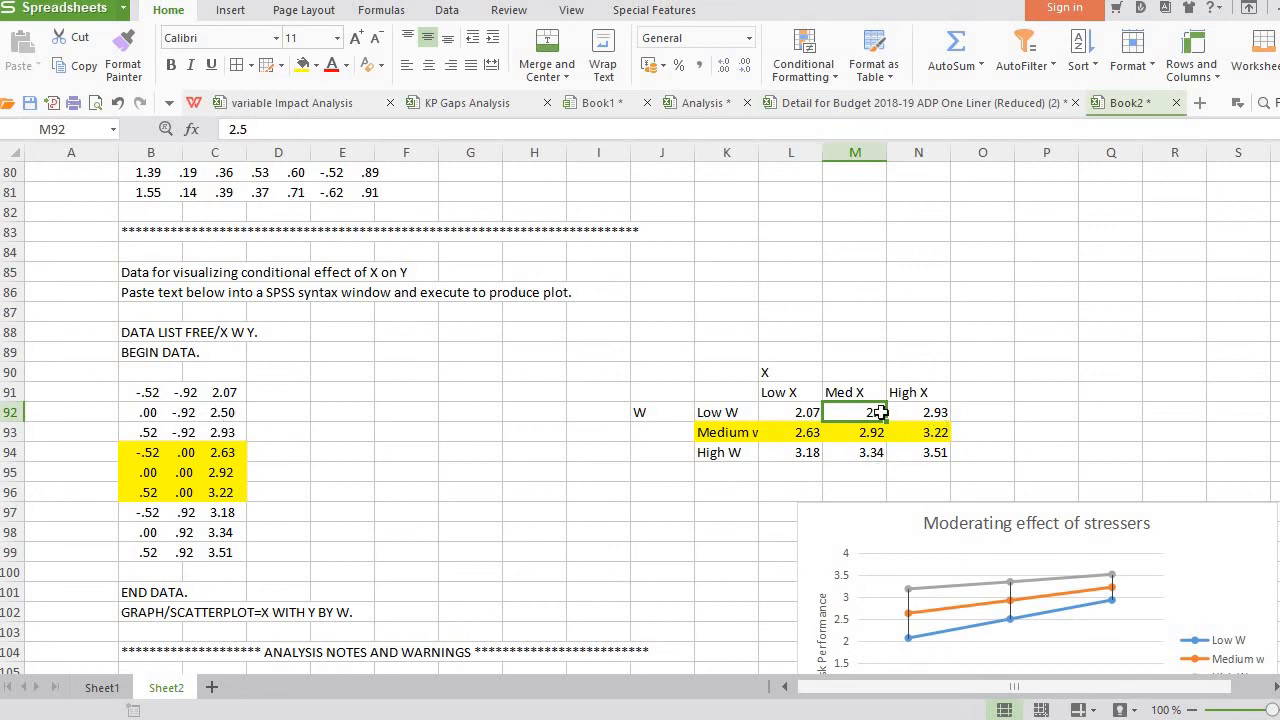
left_click(932, 416)
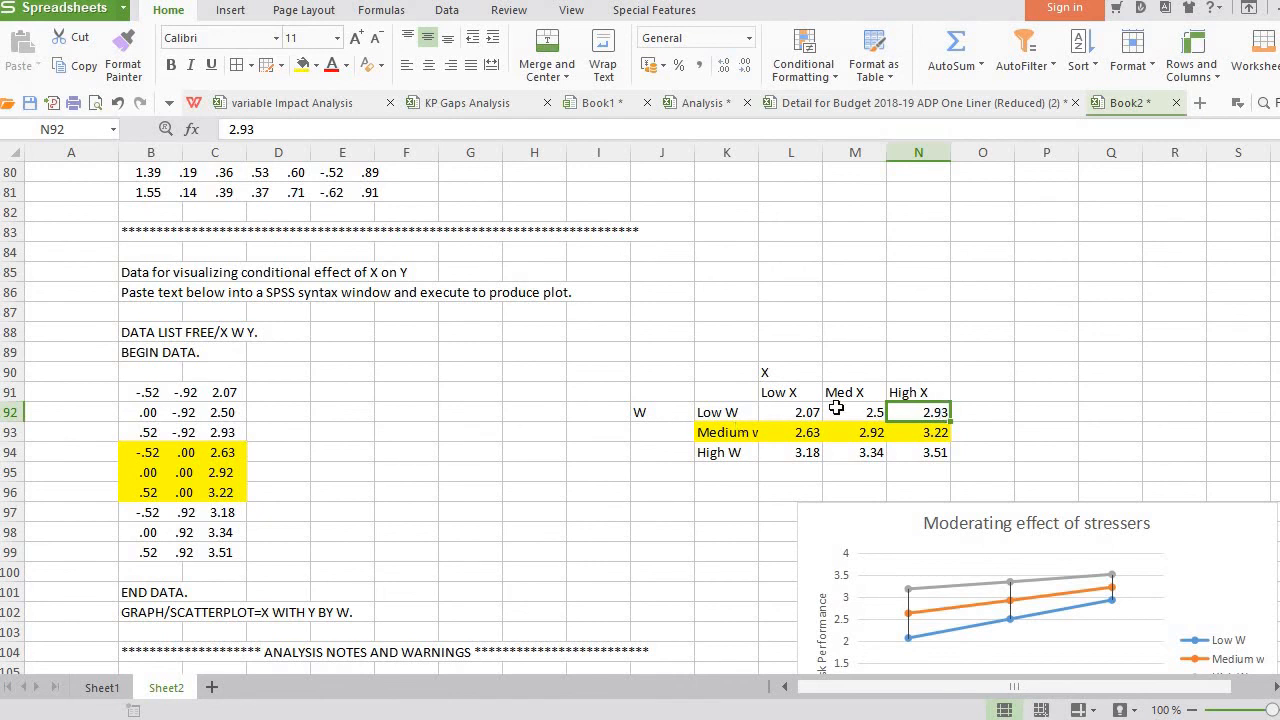
left_click(808, 432)
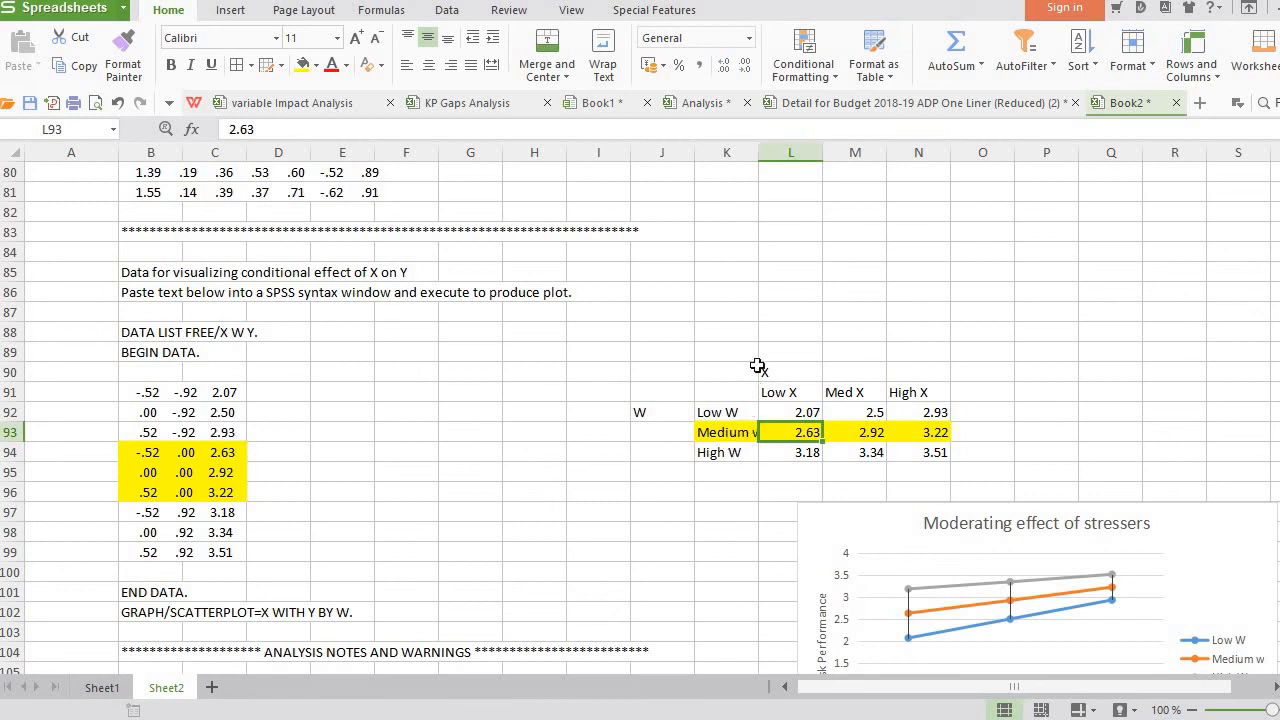
Widen column K so the Medium w row label fits fully in its cell
key("Left")
left_click_drag(763, 150, 761, 236)
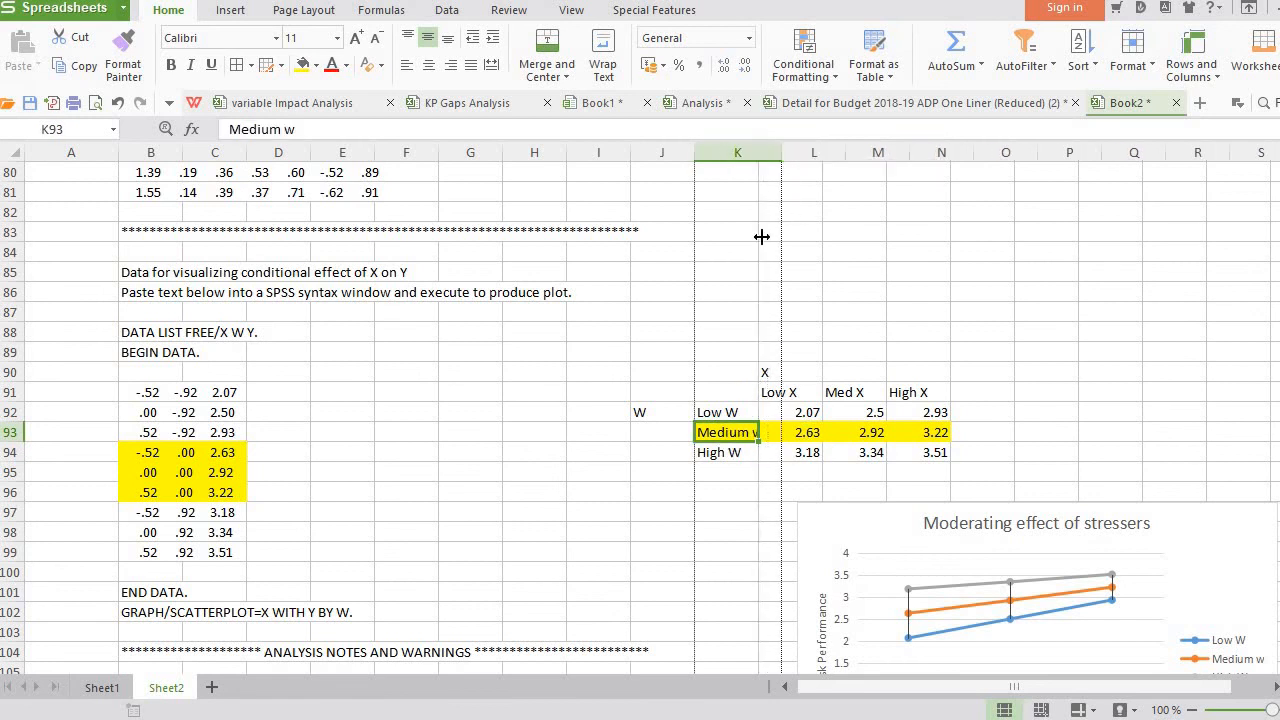
left_click_drag(734, 474, 752, 440)
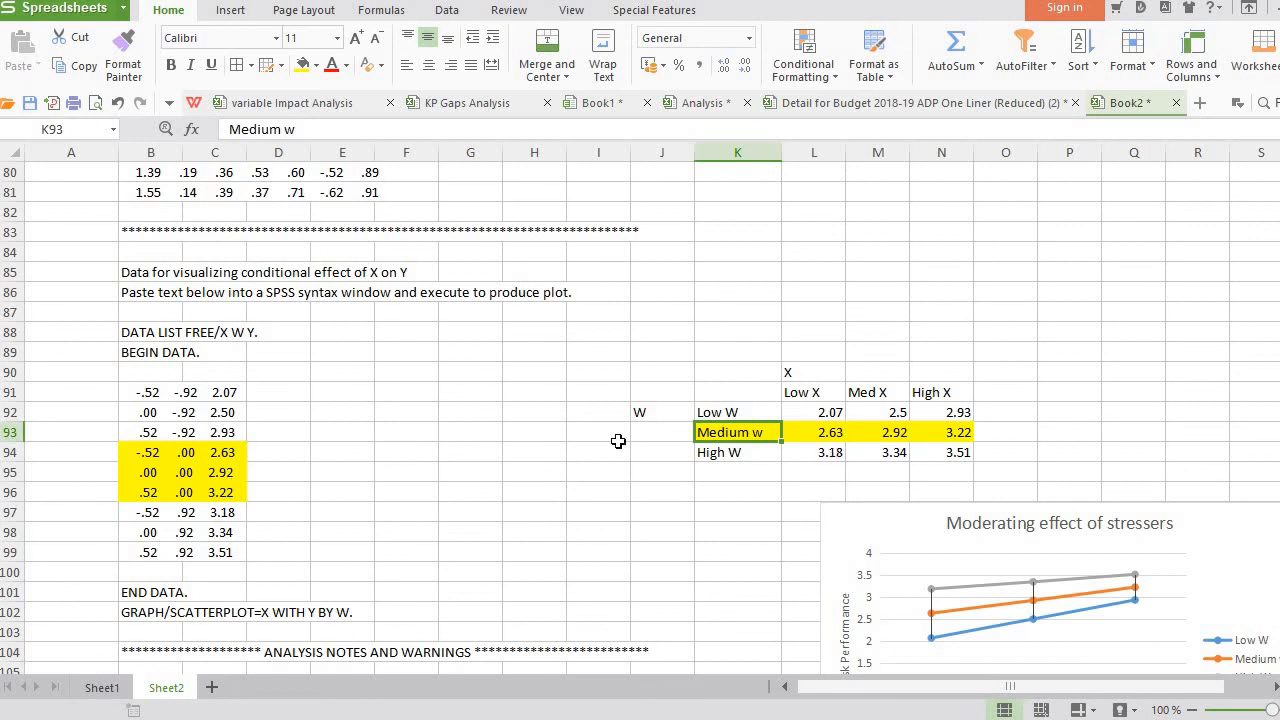
Check the High W plotting data from row 97 and view the 2-D line chart types for the table K91:N94
left_click(190, 514)
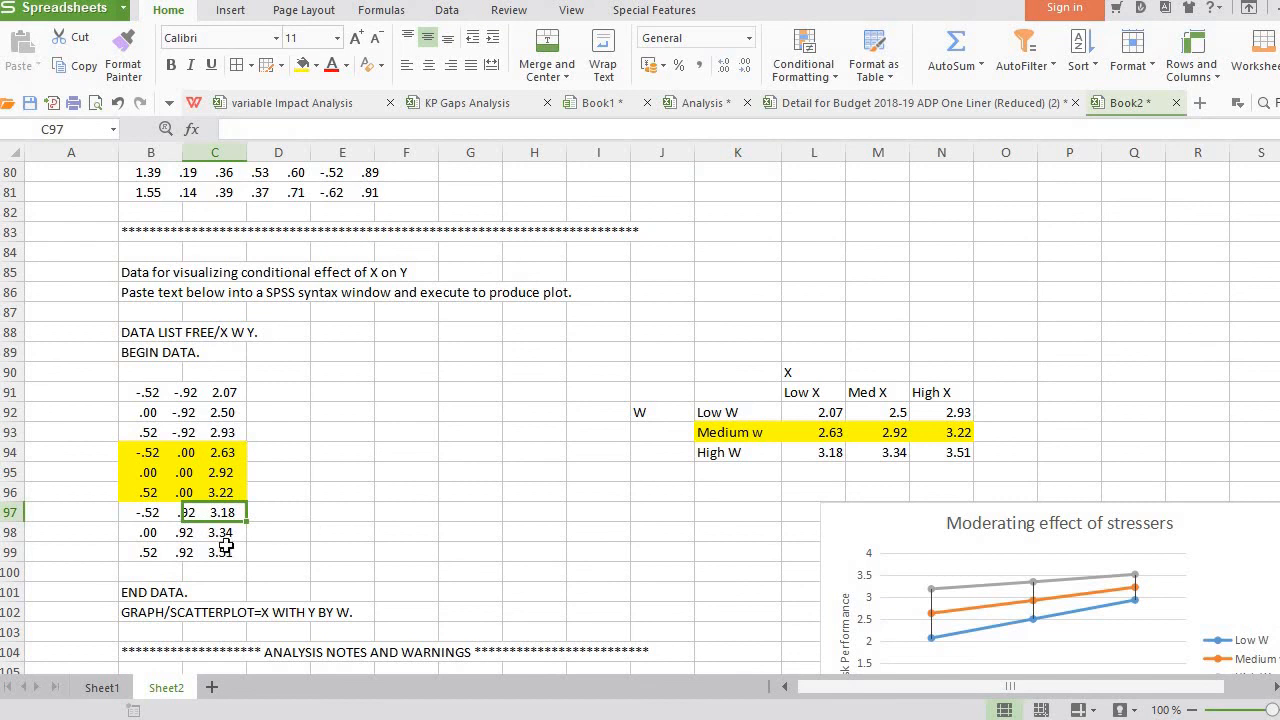
left_click_drag(335, 515, 330, 529)
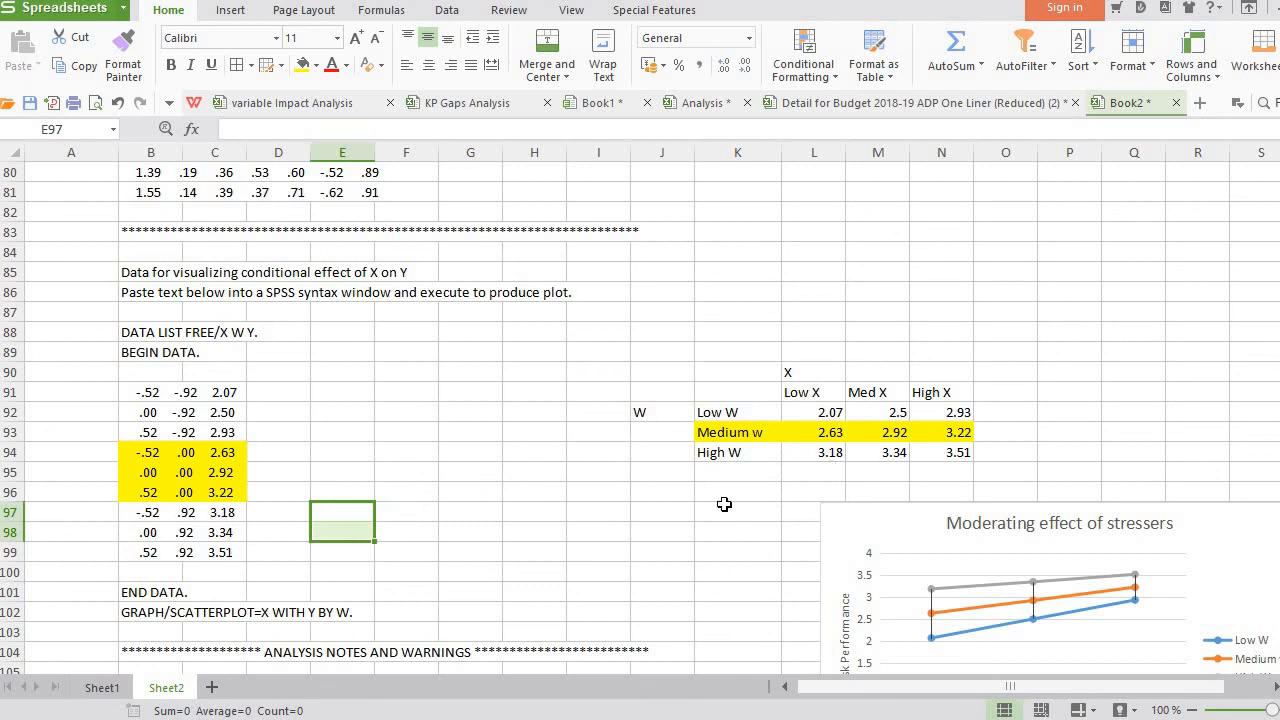
left_click_drag(728, 392, 929, 453)
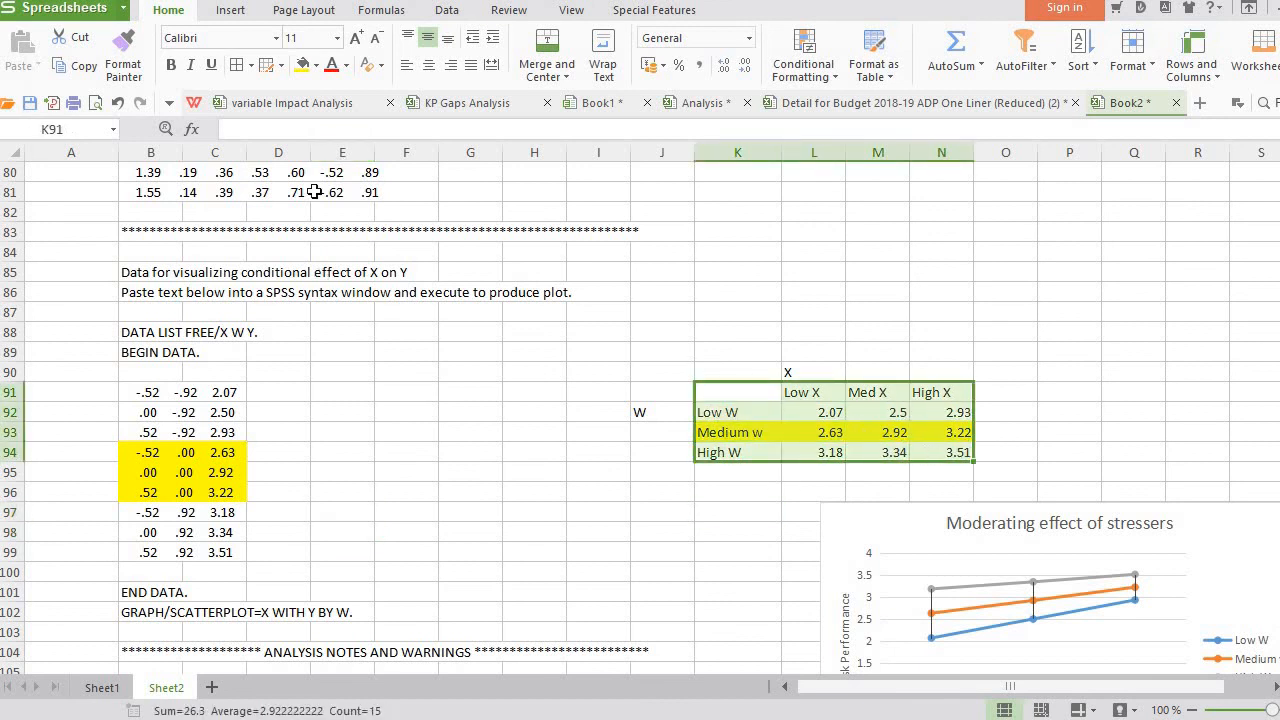
left_click(230, 10)
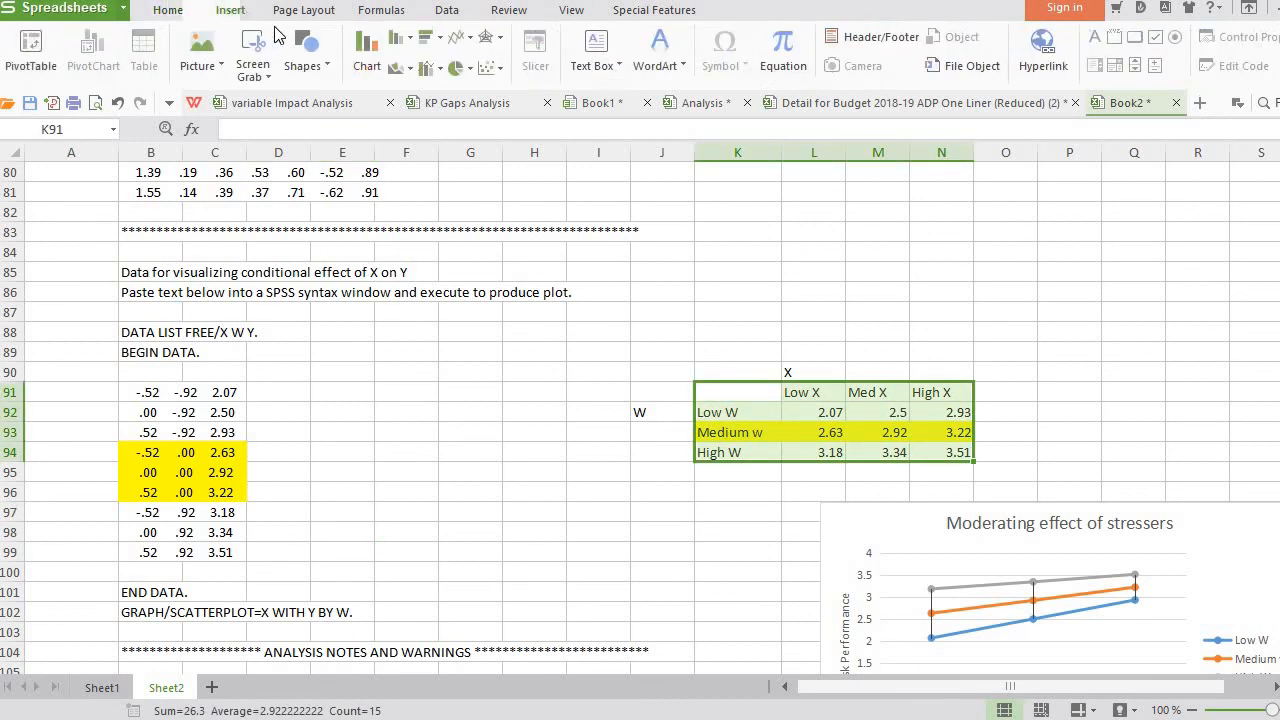
left_click(460, 37)
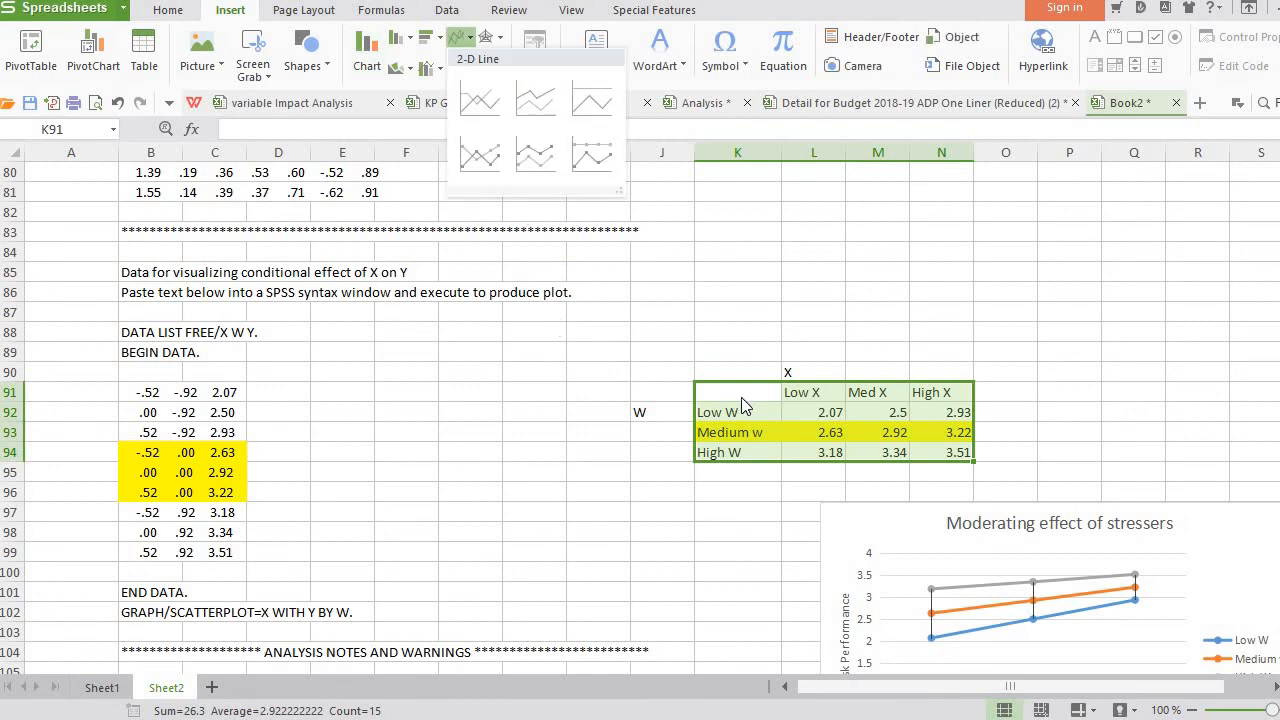
Move the Moderating effect of stressers chart up beside its source table, over about columns C to K and rows 86 to 100
left_click(864, 505)
left_click(873, 508)
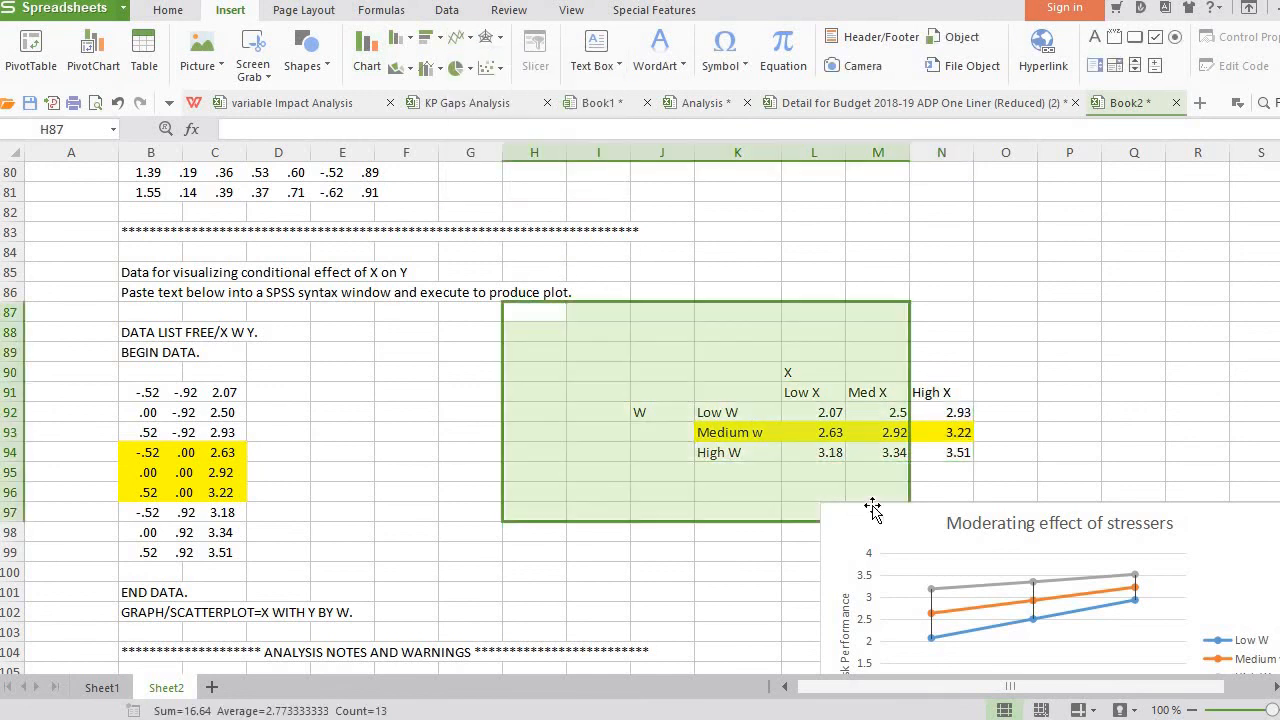
left_click_drag(873, 508, 268, 309)
left_click(728, 296)
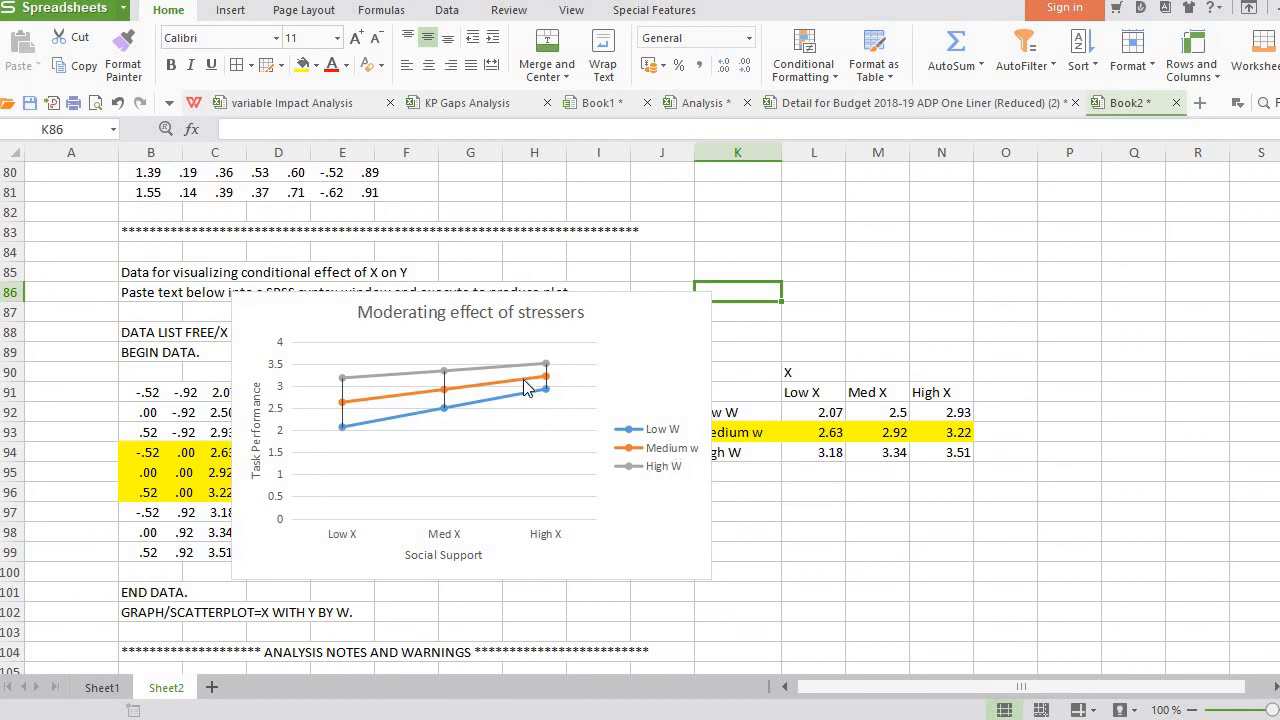
Enlarge the Moderating effect of stressers chart to span about columns C to M and rows 82 to 100
mouse_move(526, 388)
left_click(697, 303)
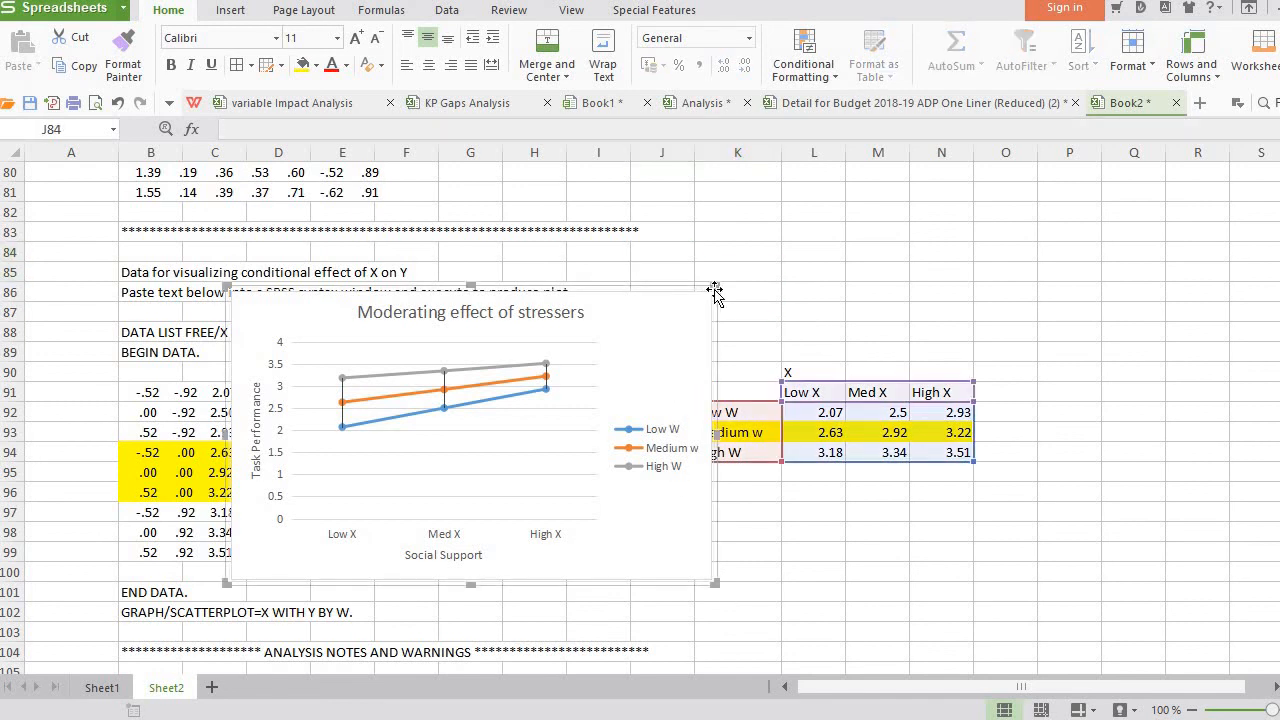
left_click(712, 287)
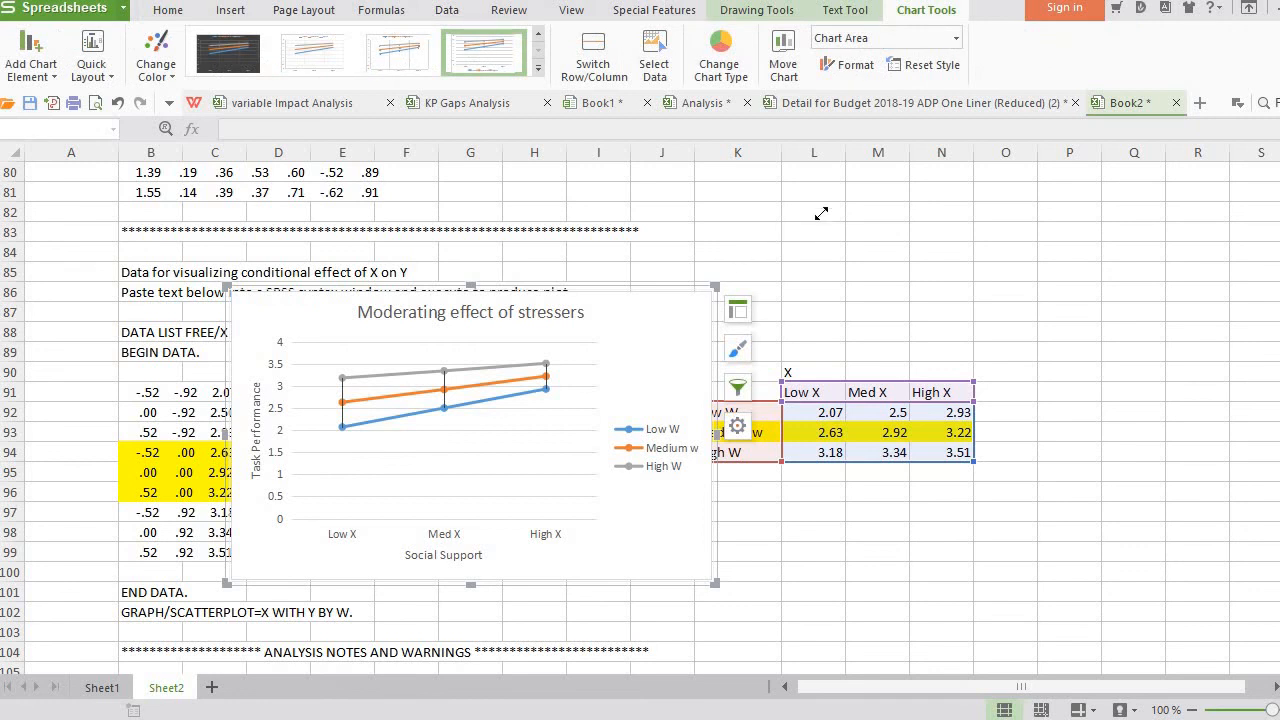
left_click_drag(820, 213, 858, 200)
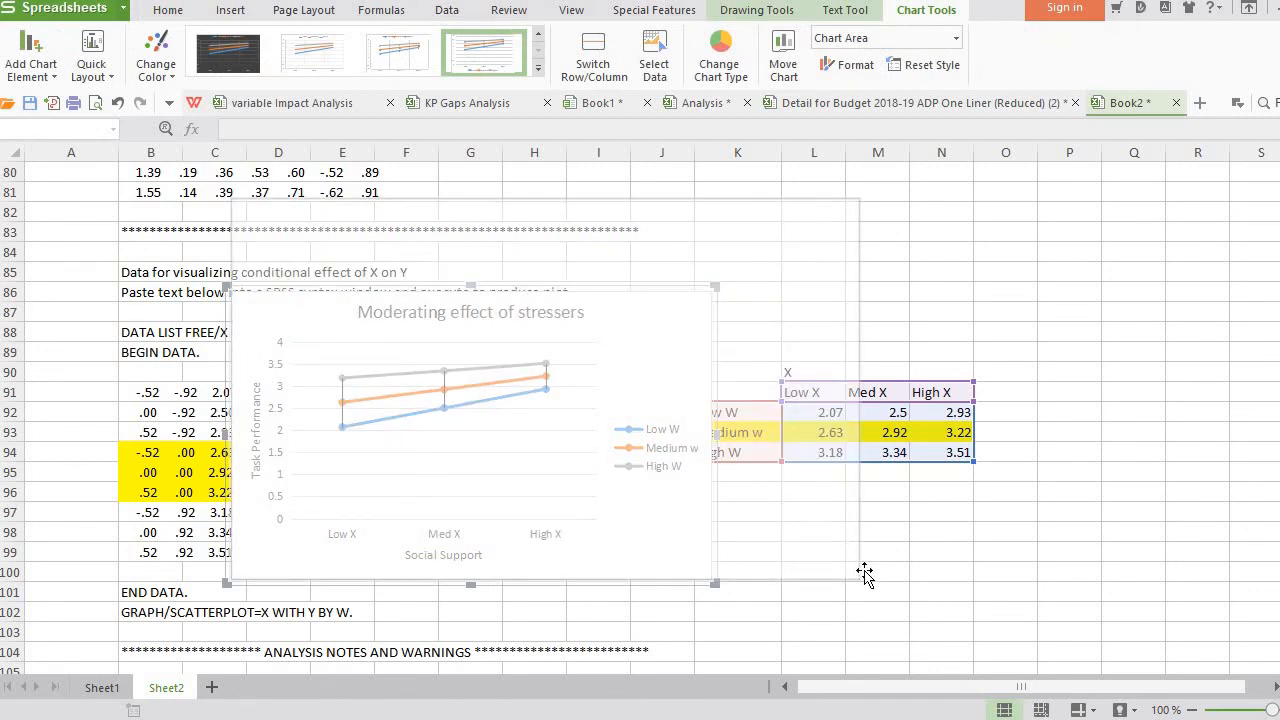
left_click_drag(865, 573, 862, 587)
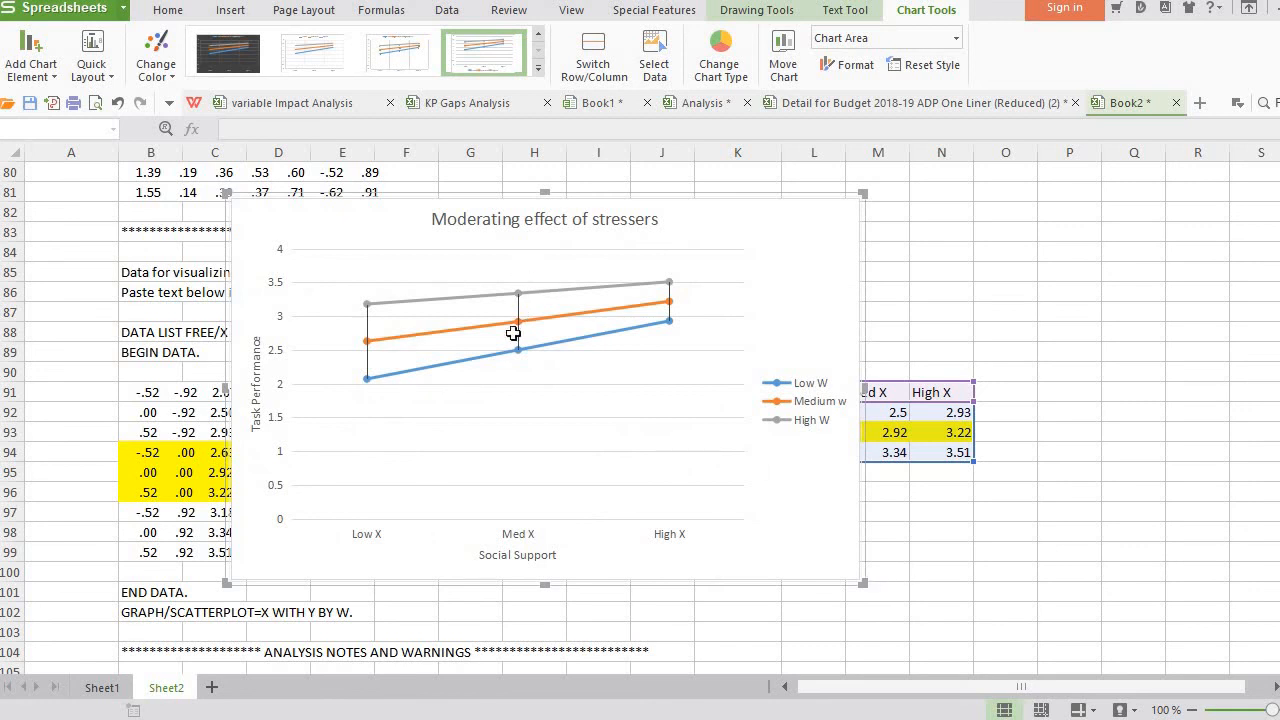
left_click(384, 307)
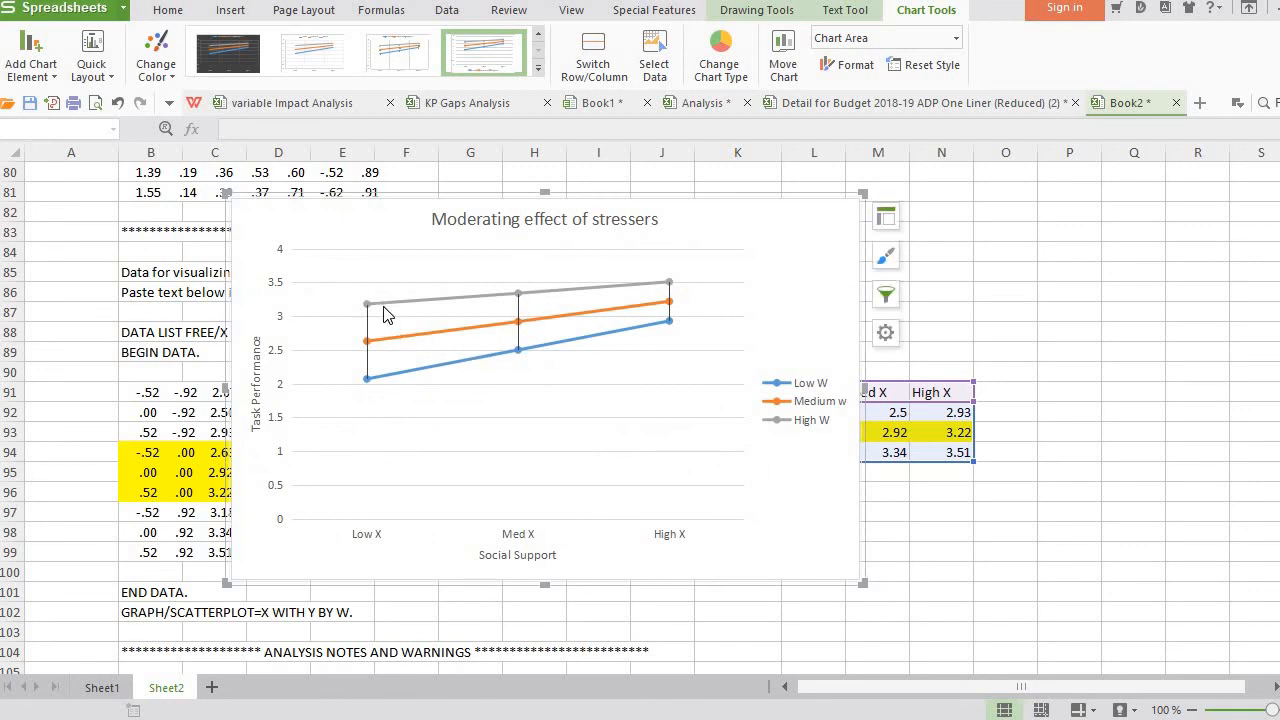